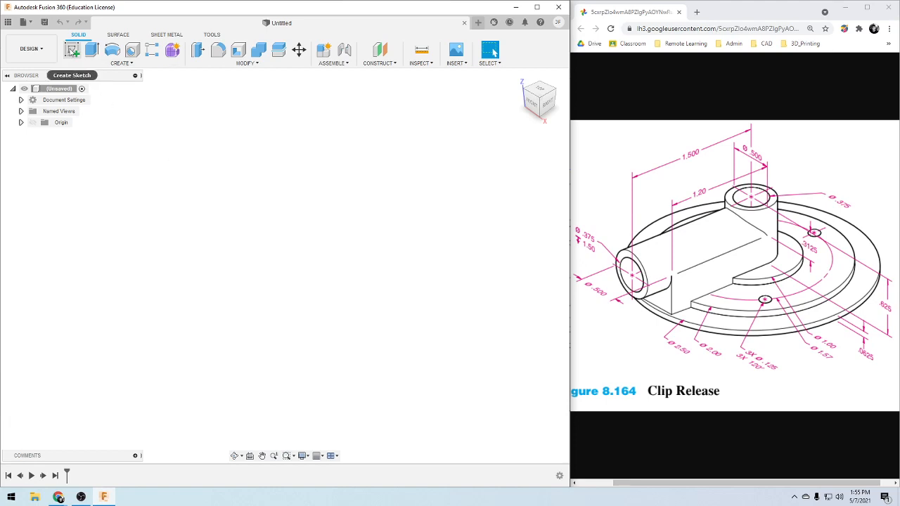
Save the new design under the name "Clip Release"
left_click(72, 50)
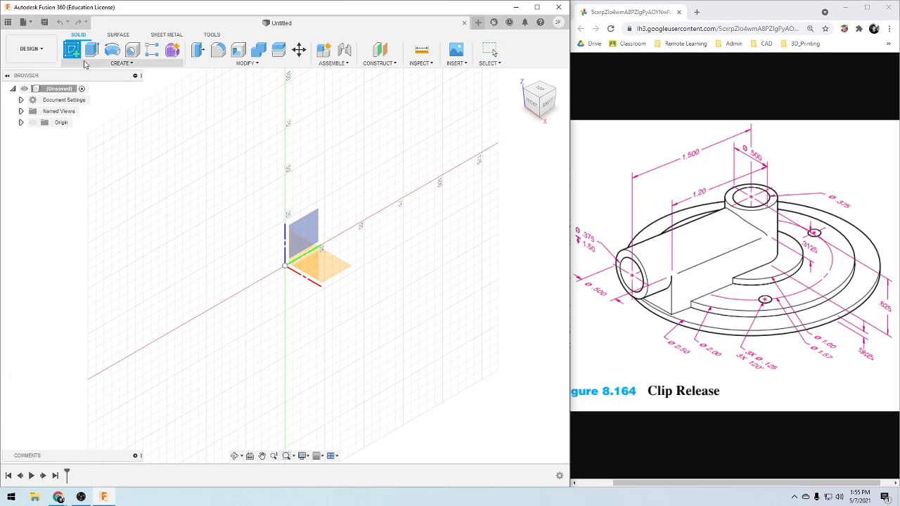
left_click(21, 100)
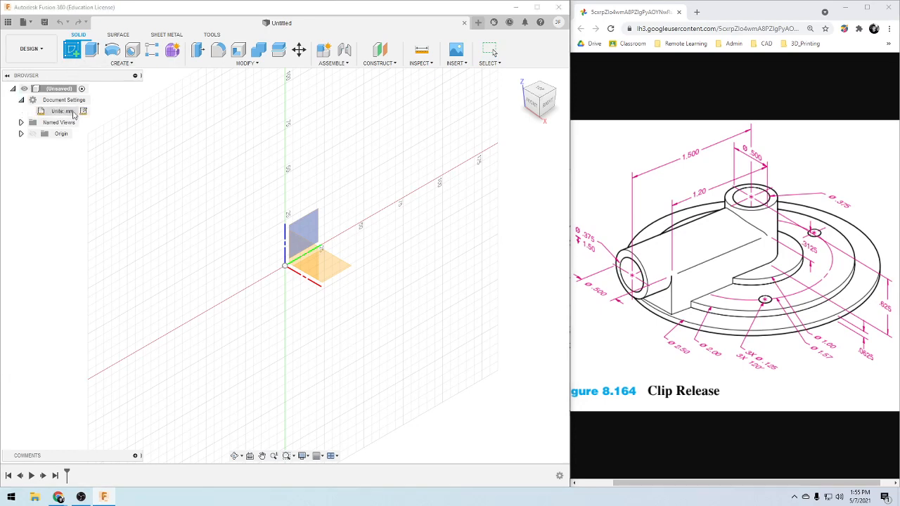
left_click(43, 22)
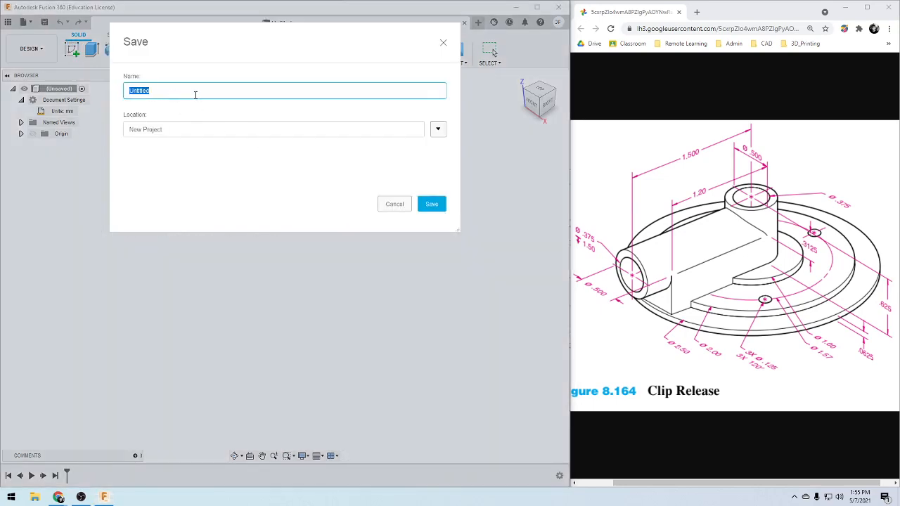
type("Clip Release")
left_click(431, 204)
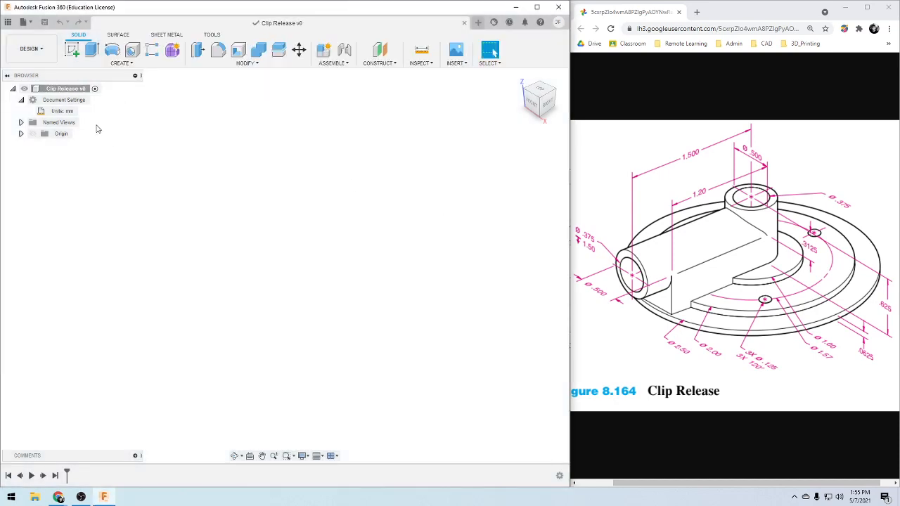
Change the document's active units to inches
left_click(79, 111)
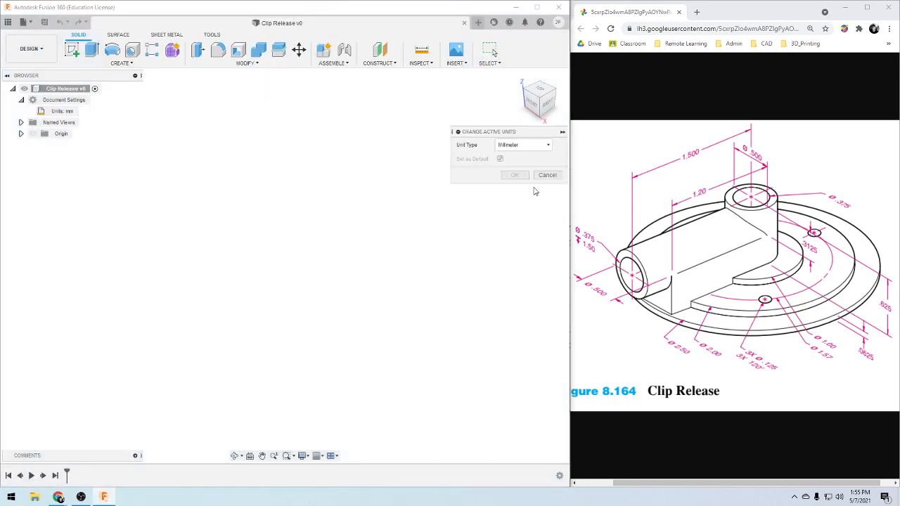
left_click(533, 145)
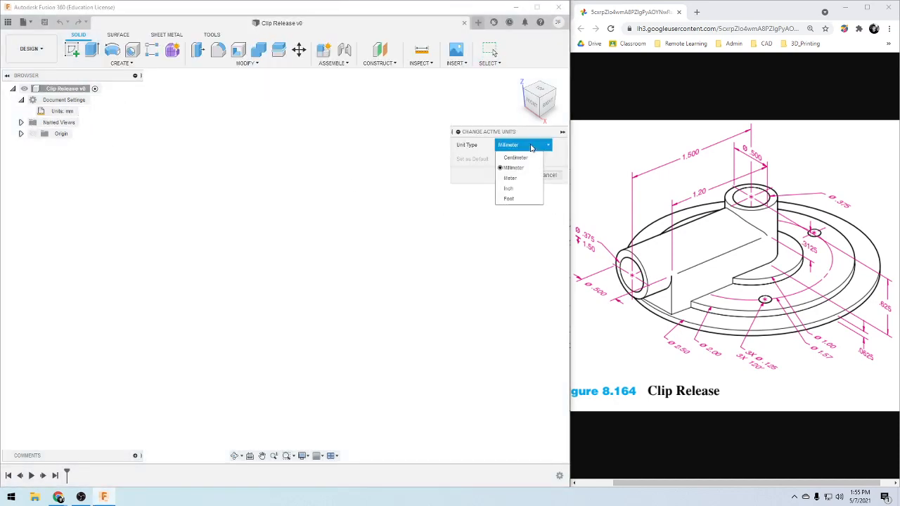
left_click(524, 188)
left_click(519, 175)
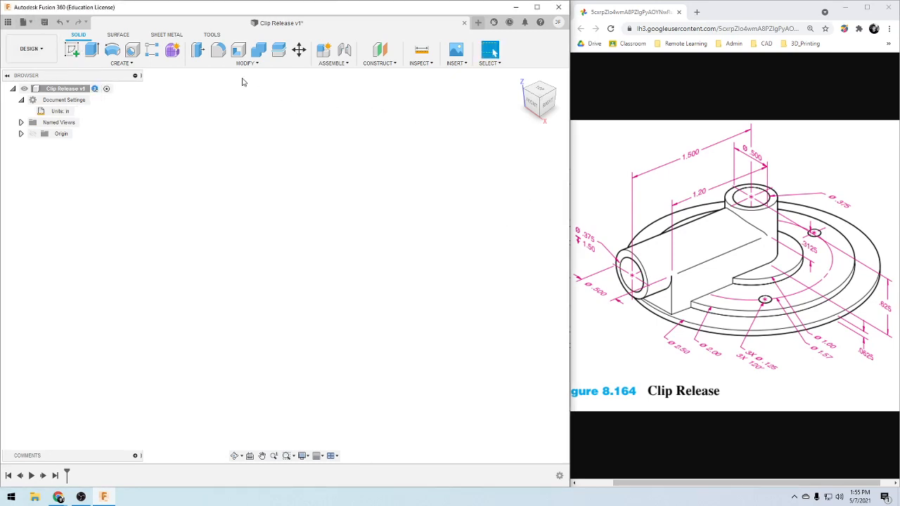
Sketch a circle centred on the origin on the horizontal origin plane and dimension its diameter to 2.5 in
left_click(73, 50)
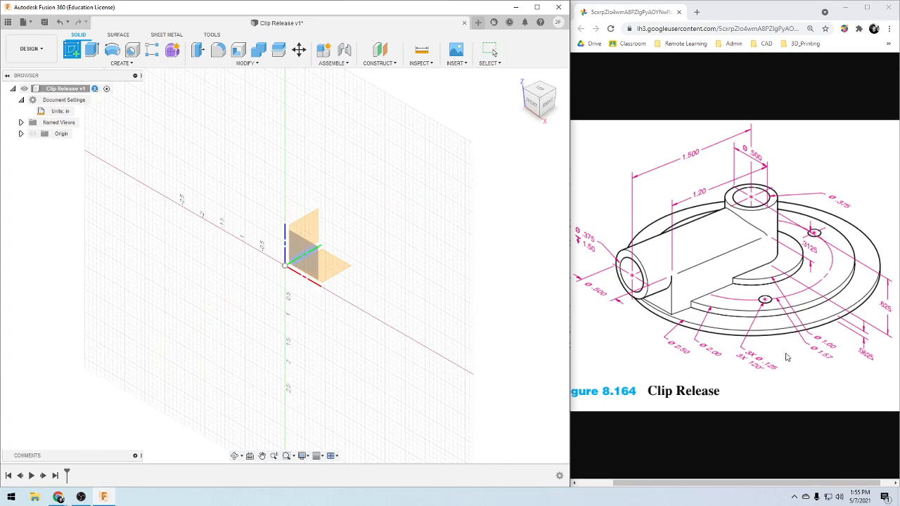
left_click(335, 271)
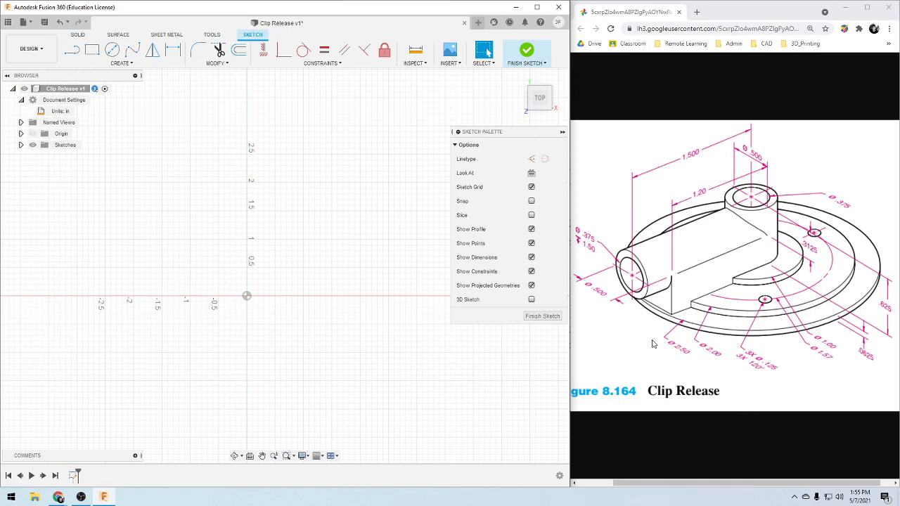
key("c")
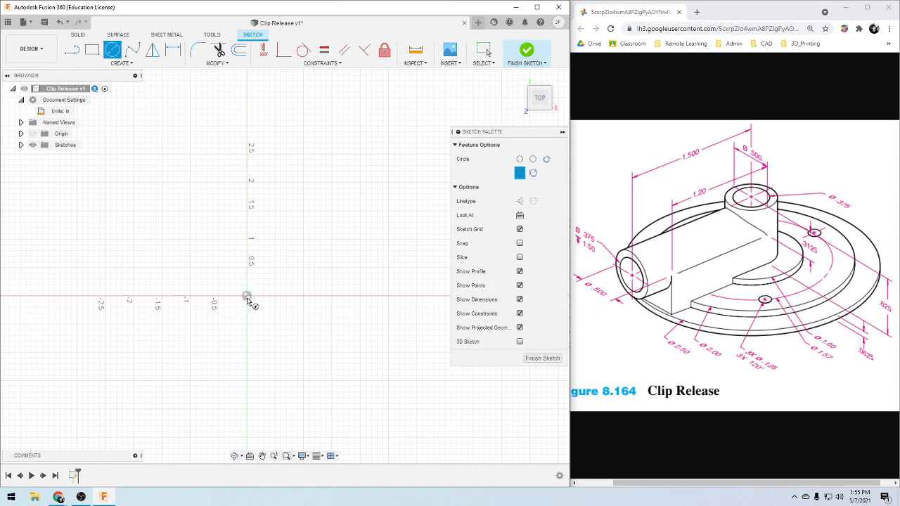
left_click(247, 297)
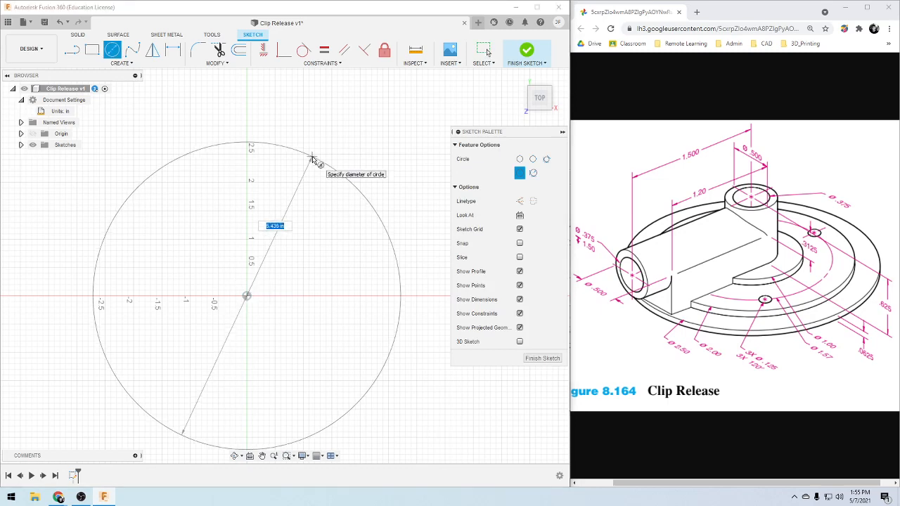
left_click(282, 223)
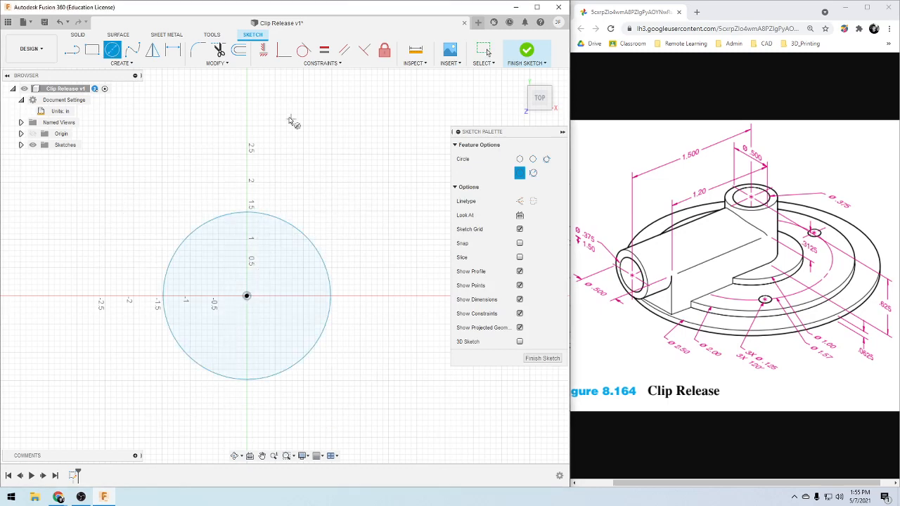
key("d")
left_click(298, 232)
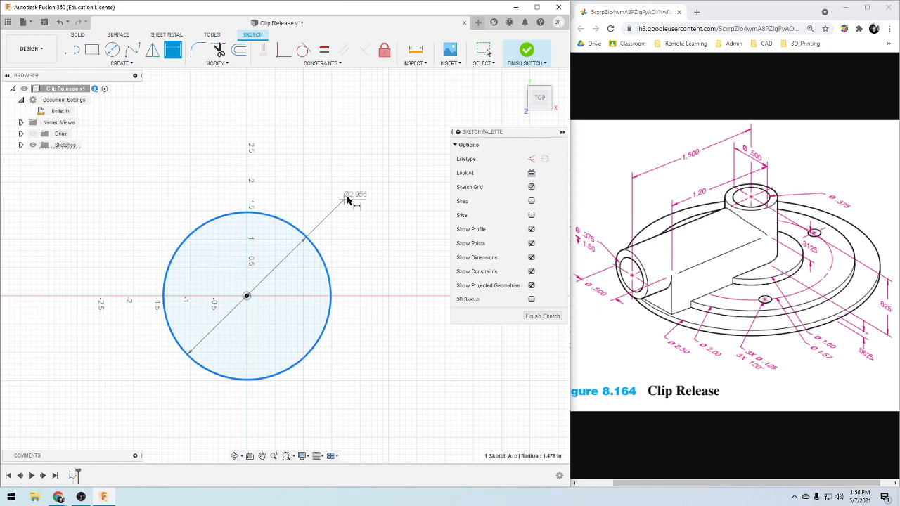
left_click(352, 195)
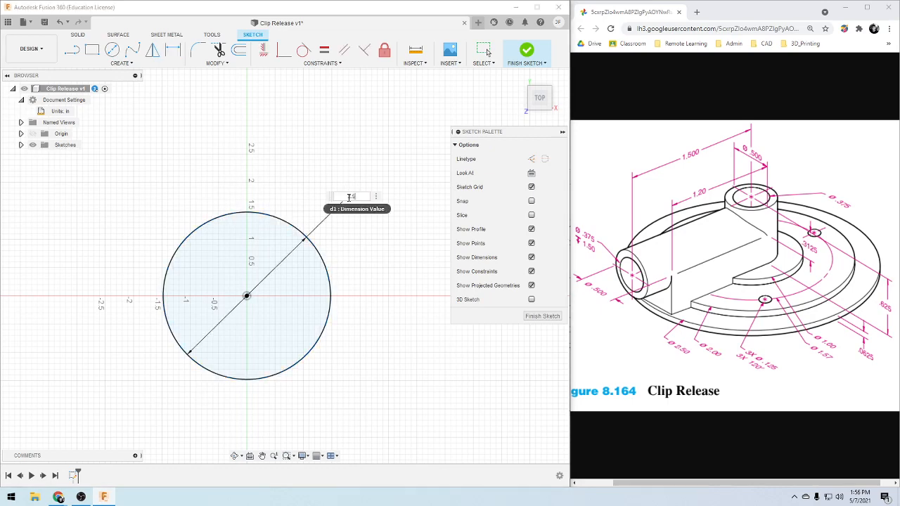
key("Return")
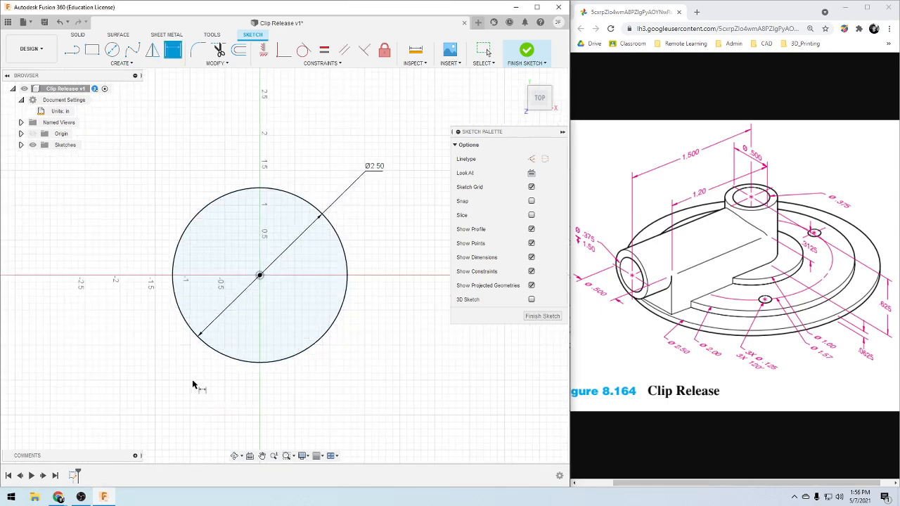
Extrude the 2.5 in circle by 0.0625 in as a new body to form the base disc
key("e")
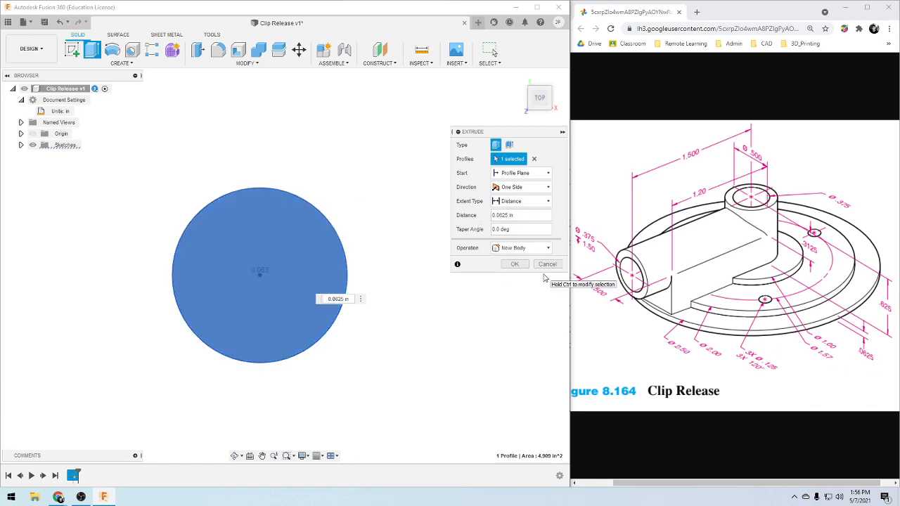
key("Return")
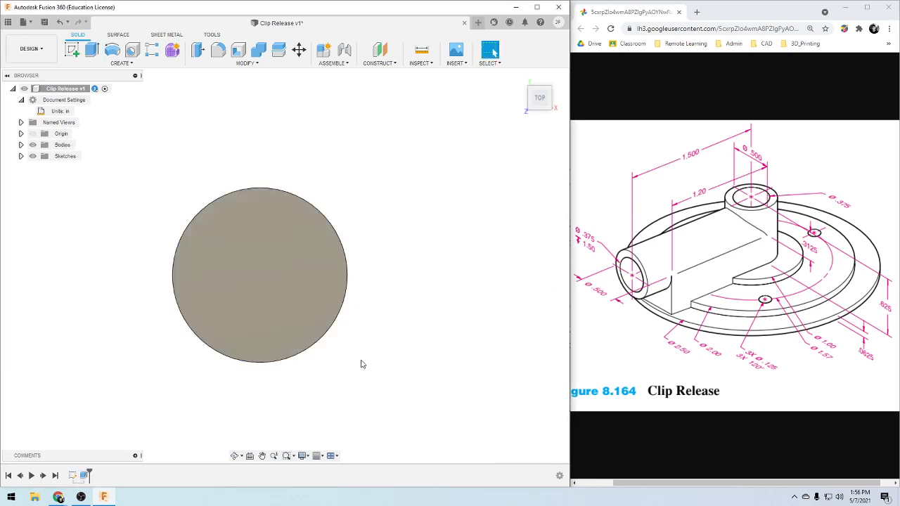
middle_click_drag(362, 364, 353, 336, "shift")
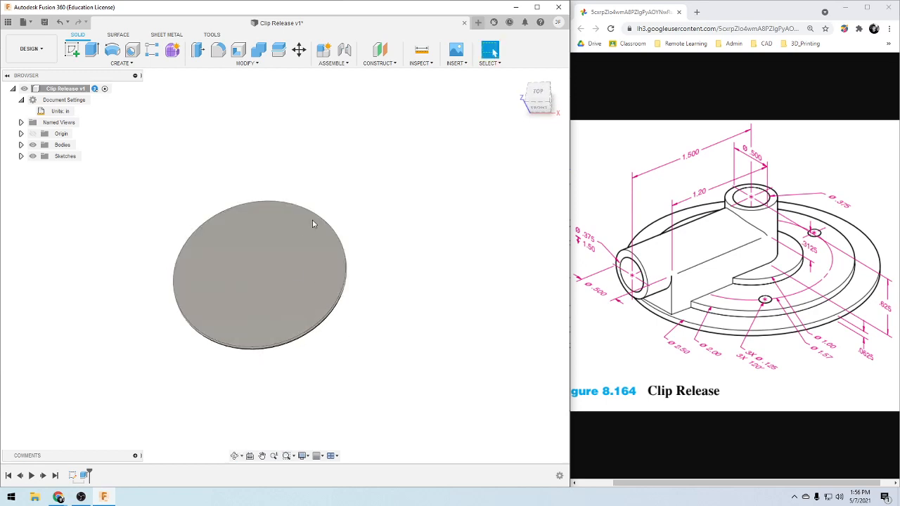
Sketch a concentric circle on the base disc's top face and dimension its diameter to 2 in
left_click(71, 50)
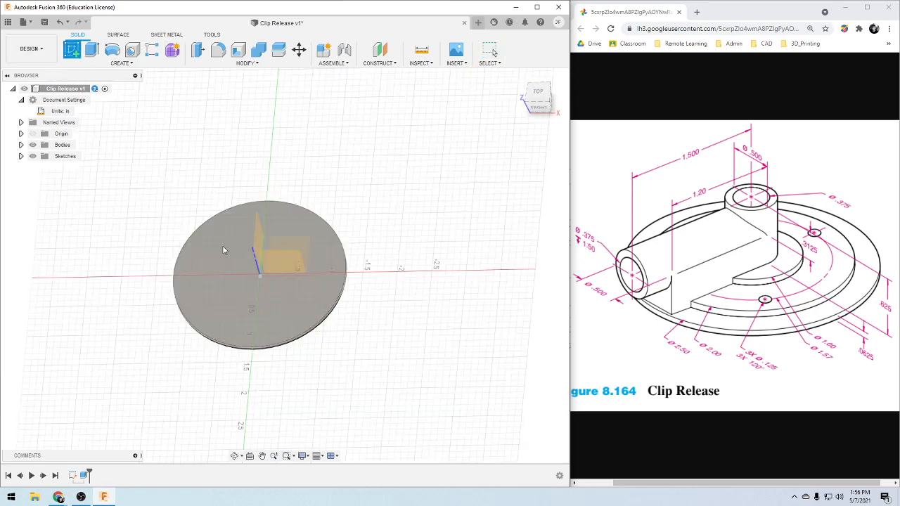
left_click(228, 312)
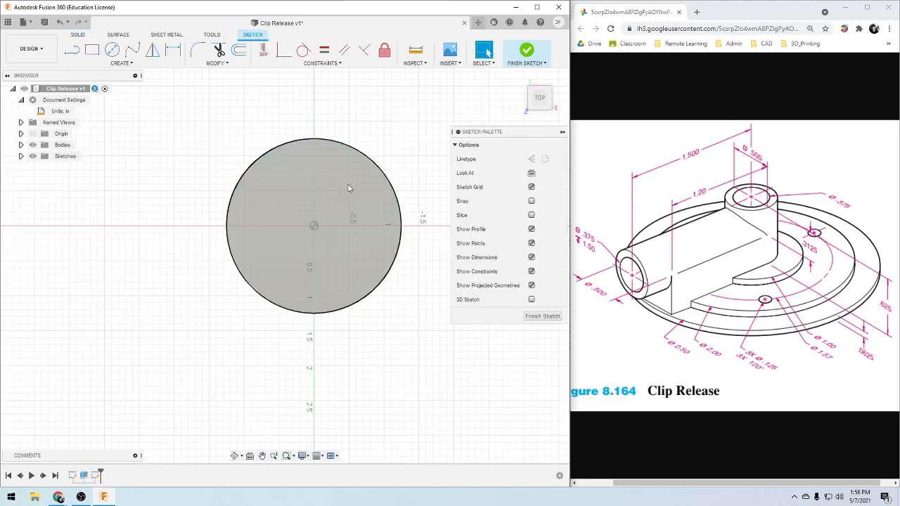
left_click(313, 226)
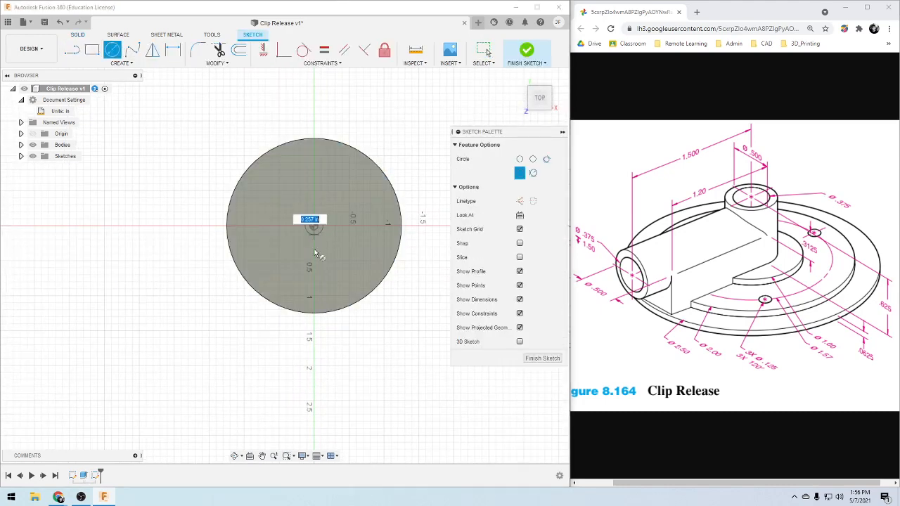
left_click(315, 296)
key("d")
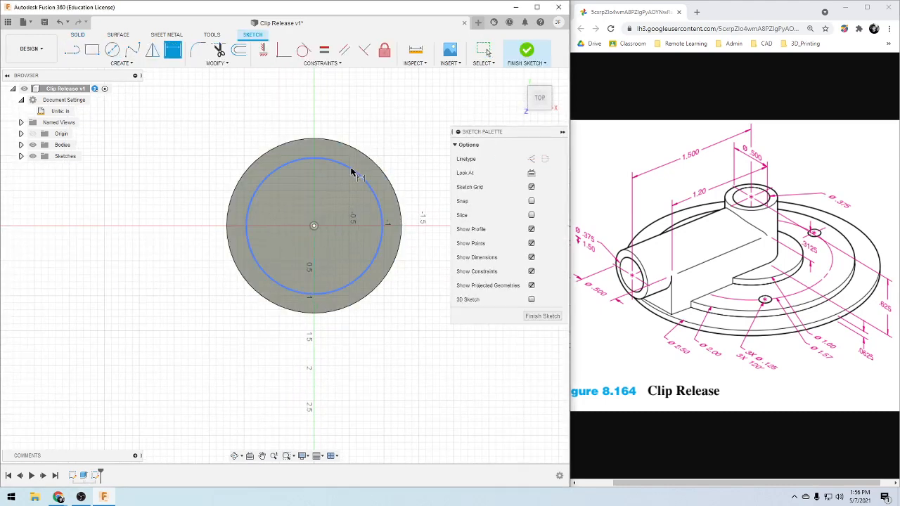
left_click(353, 169)
left_click(388, 121)
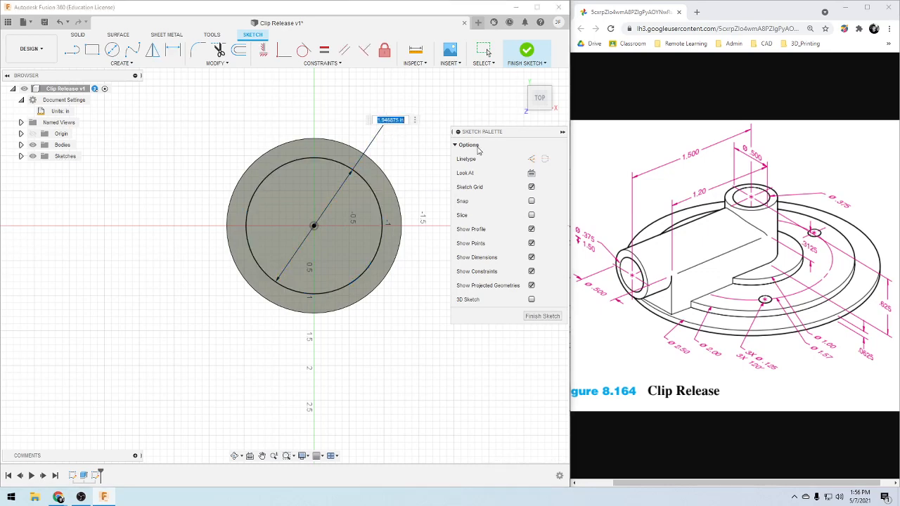
type("2")
key("Return")
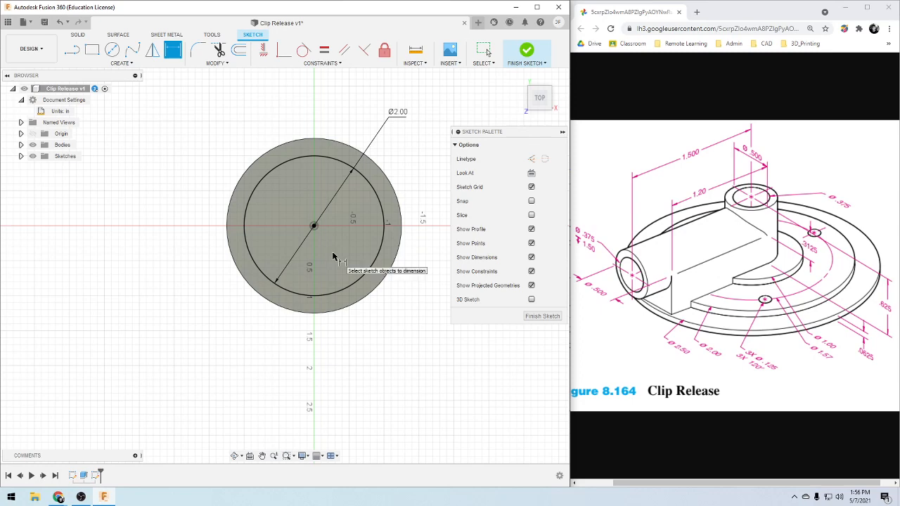
Extrude the 2 in circle upward by 0.0625 in and join it to the base disc
key("e")
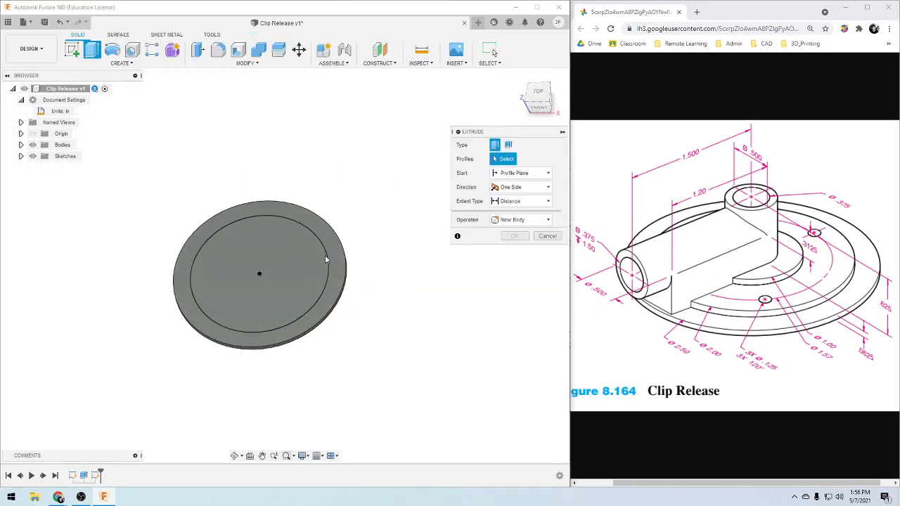
left_click(279, 262)
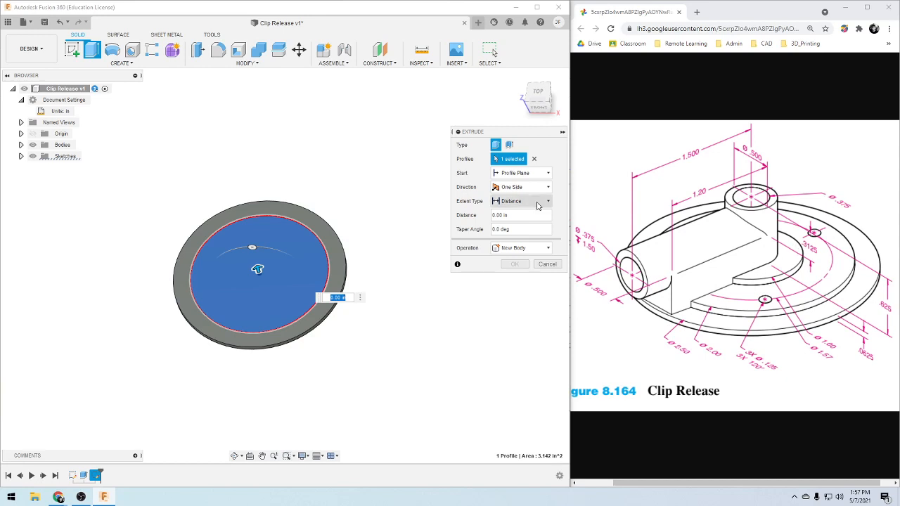
left_click(500, 215)
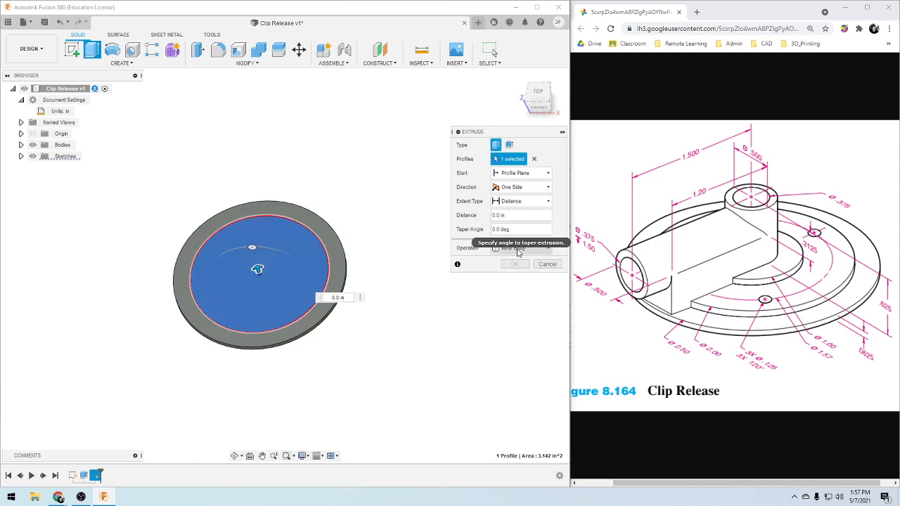
type("625")
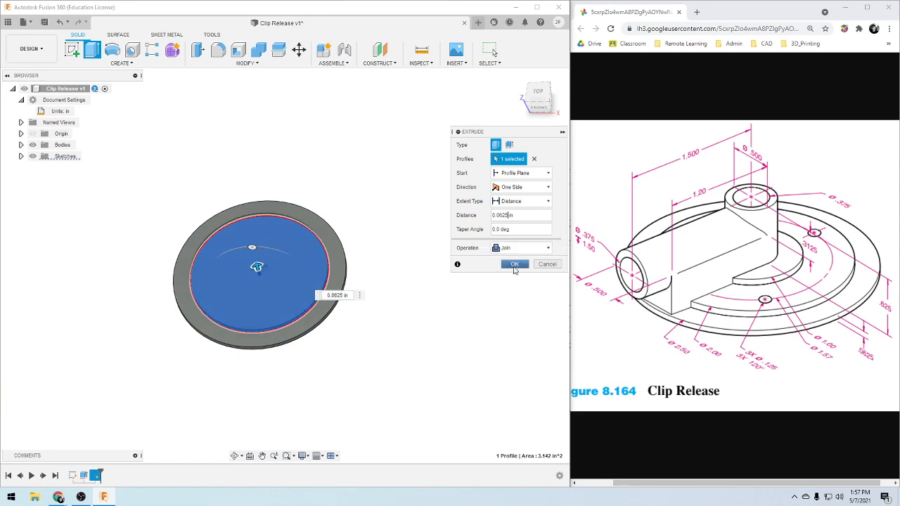
left_click(516, 264)
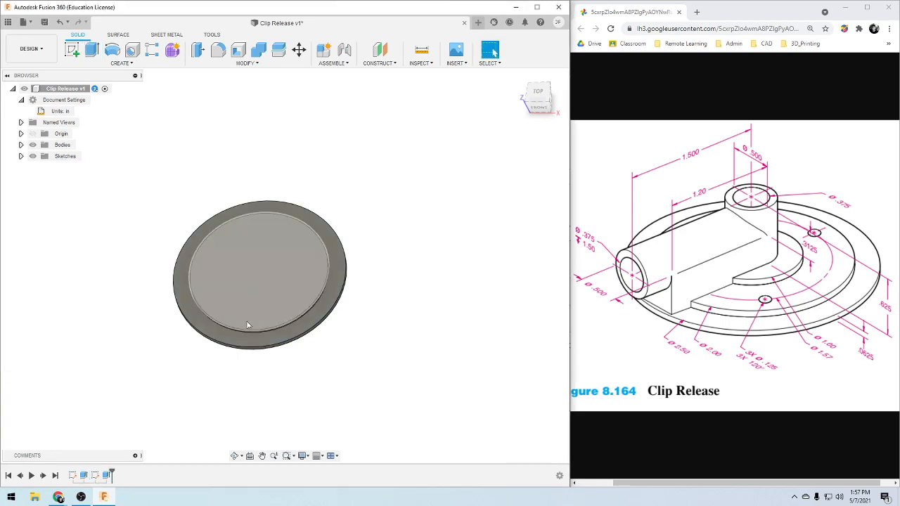
Sketch a concentric circle on the raised disc's top face and dimension its diameter to 1 in
left_click(71, 49)
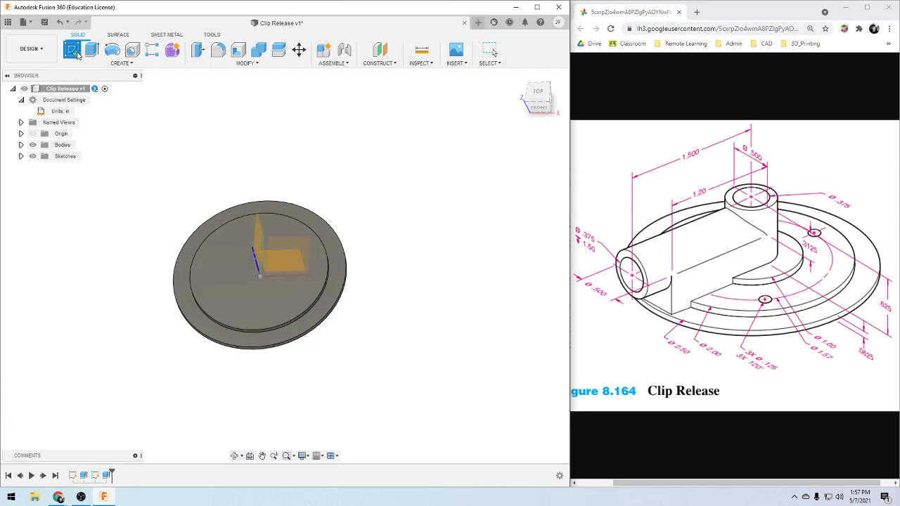
left_click(220, 293)
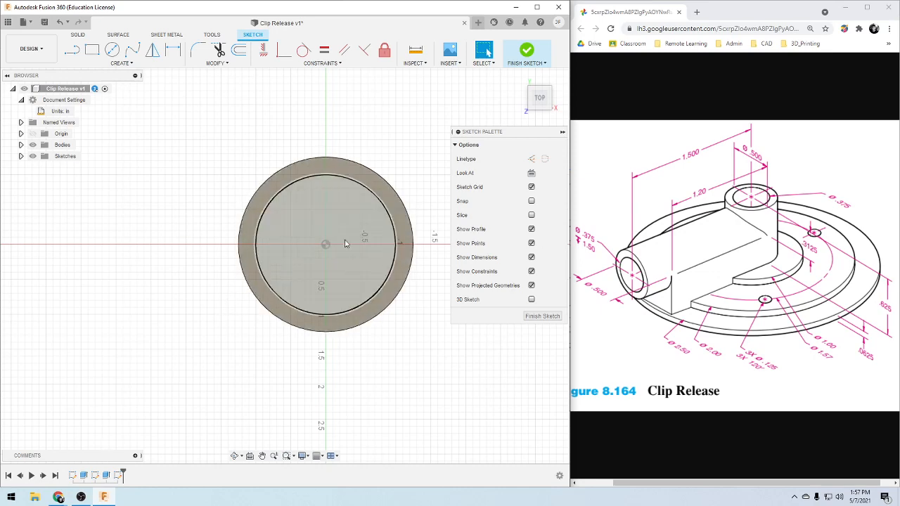
key("c")
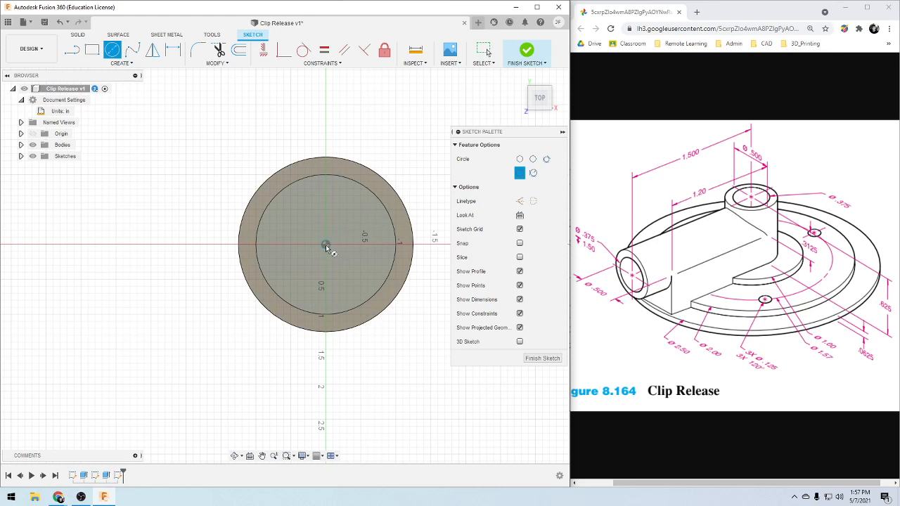
left_click(326, 246)
left_click(342, 290)
key("d")
left_click(347, 205)
left_click(411, 111)
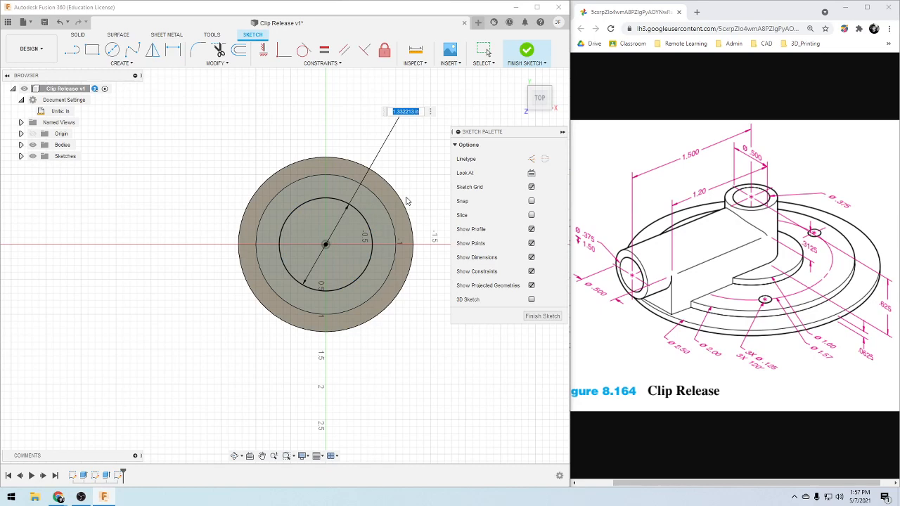
type("1")
key("Return")
Extrude the 1 in circle upward by 0.0625 in and join it to the disc below
key("e")
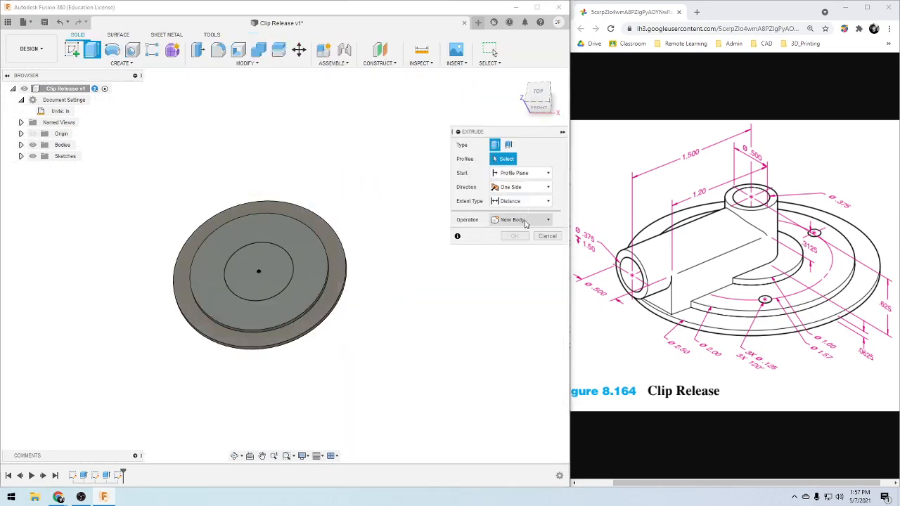
left_click(522, 220)
left_click(517, 233)
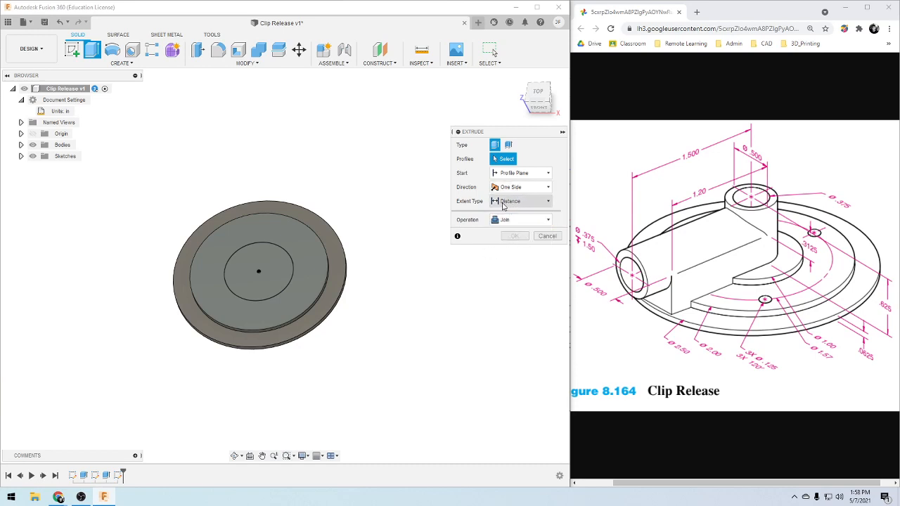
left_click(287, 268)
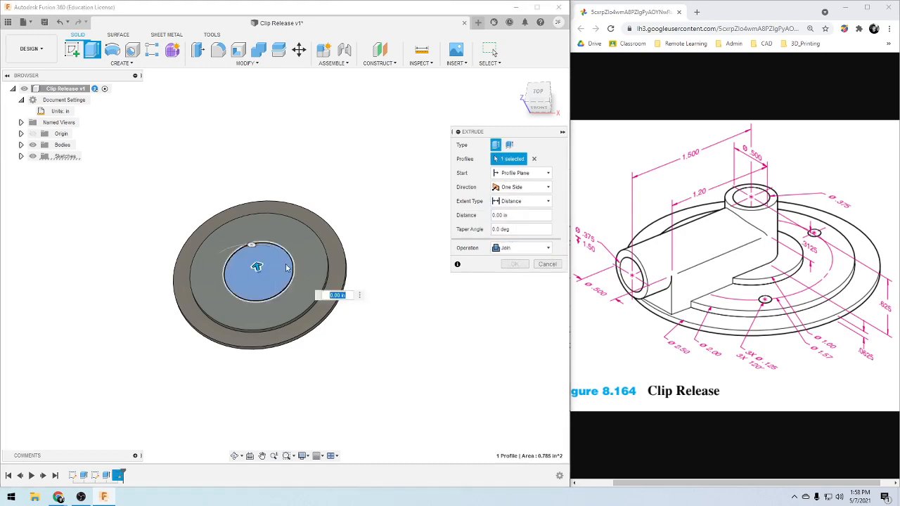
left_click(500, 215)
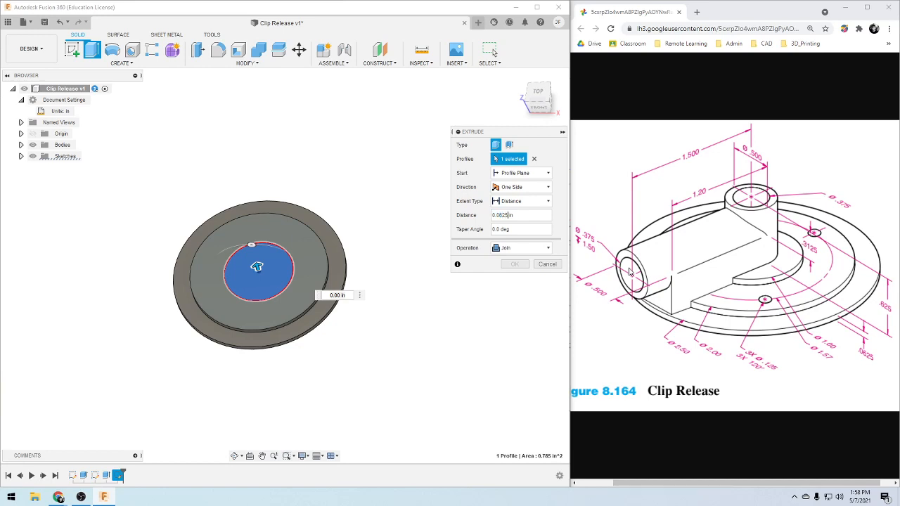
key("Return")
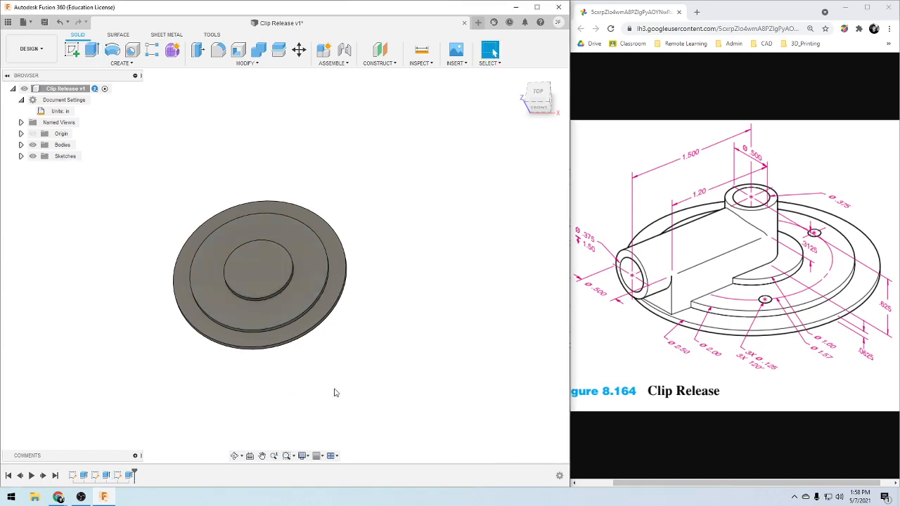
Sketch a concentric construction circle about 1.39 in in diameter on the 2 in disc's top face
mouse_move(310, 382)
middle_mouse_down("shift")
mouse_move(316, 336)
mouse_move(316, 391)
middle_mouse_up("shift")
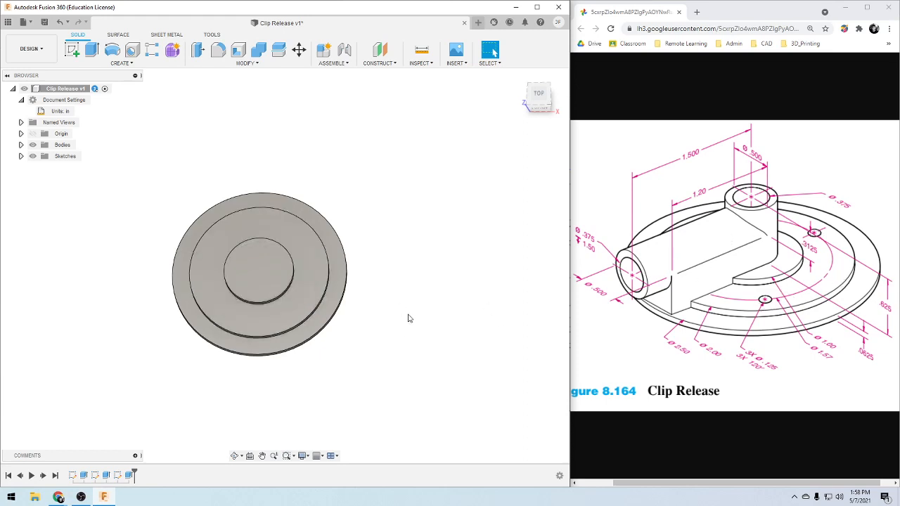
left_click(538, 97)
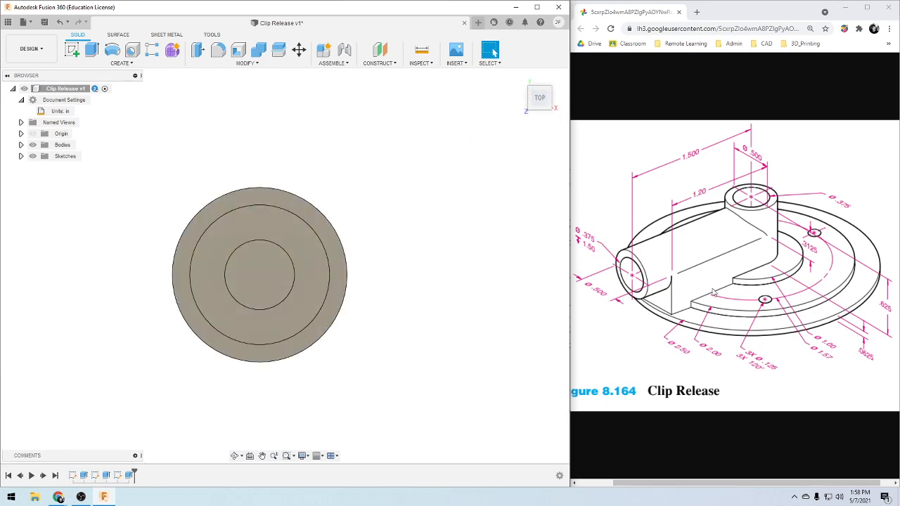
left_click(74, 52)
left_click(299, 227)
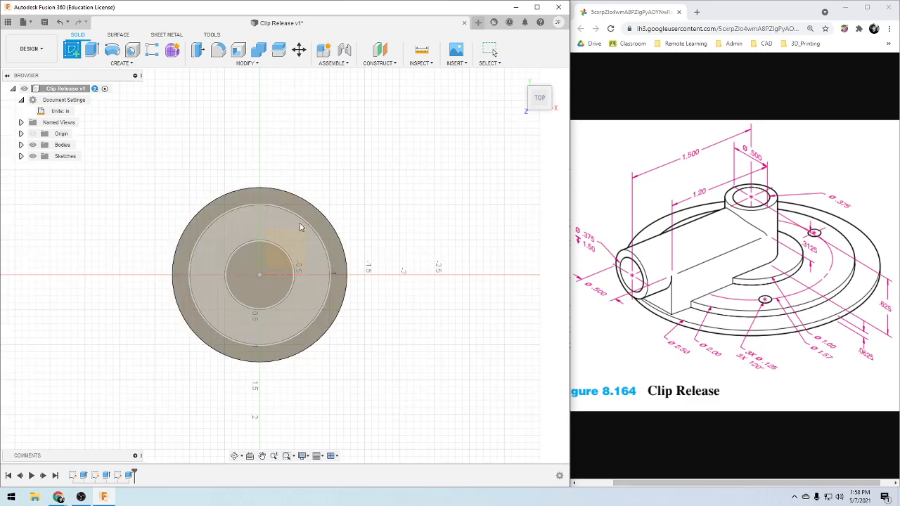
left_click(317, 296)
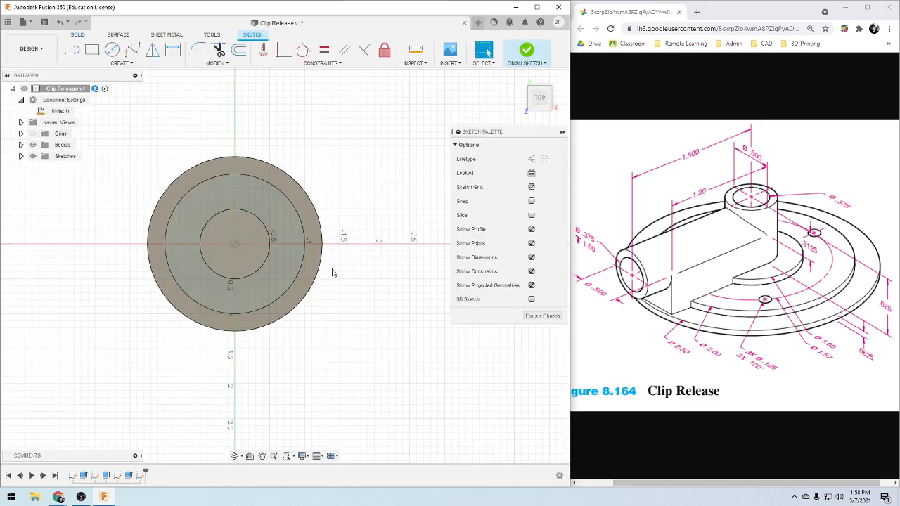
key("c")
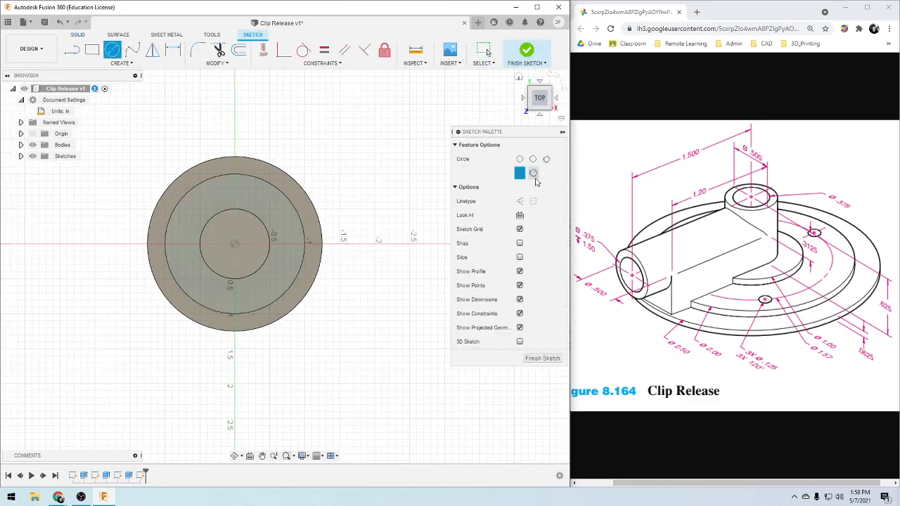
left_click(519, 202)
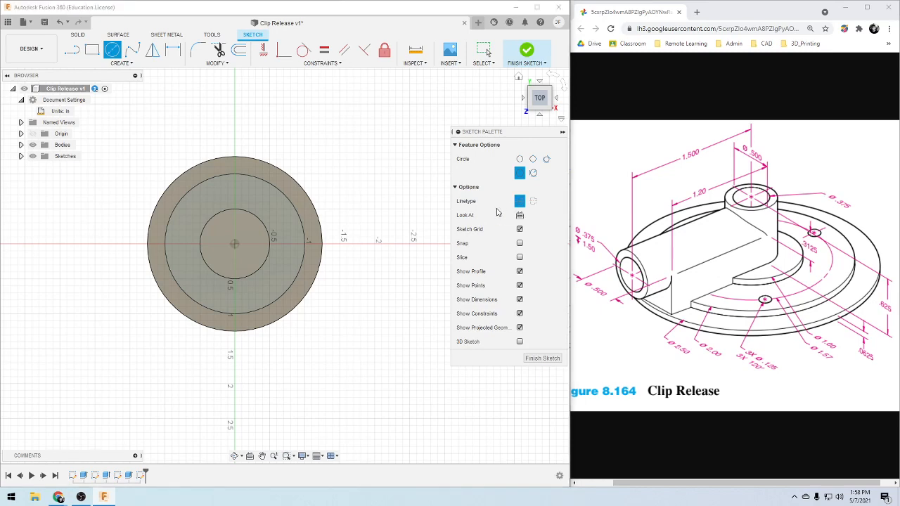
left_click(235, 246)
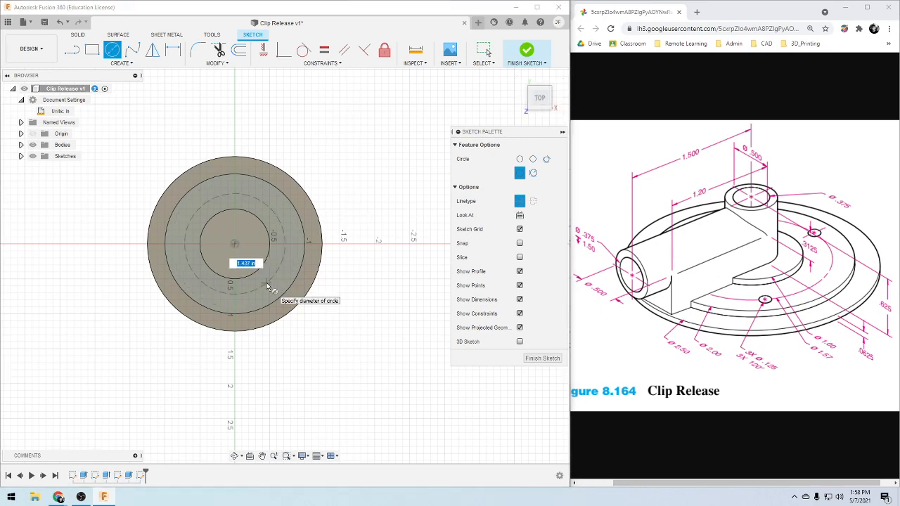
left_click(266, 285)
Dimension the construction circle's diameter to 1.57 in
key("d")
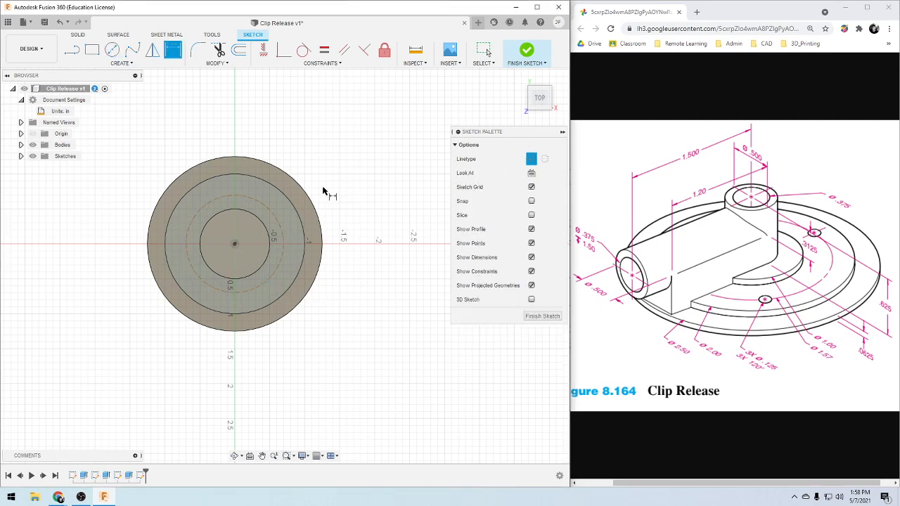
left_click(276, 221)
left_click(372, 146)
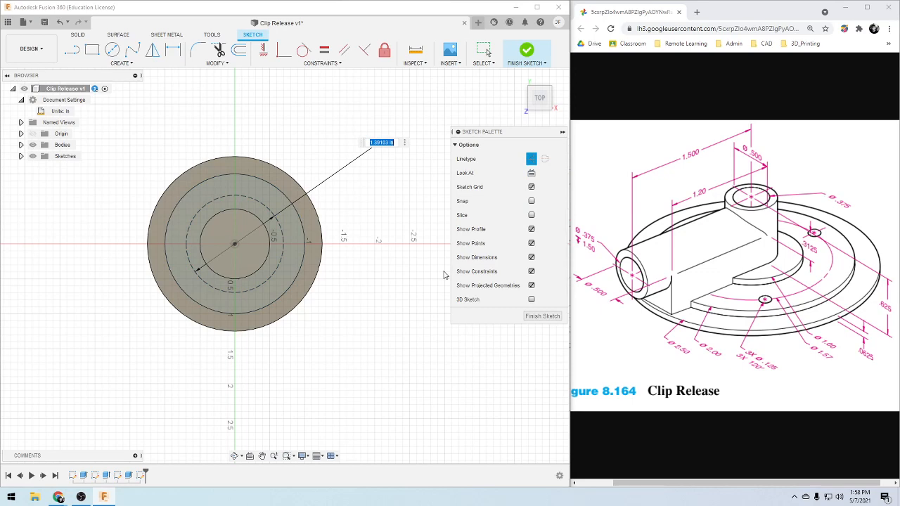
type("1.57")
key("Return")
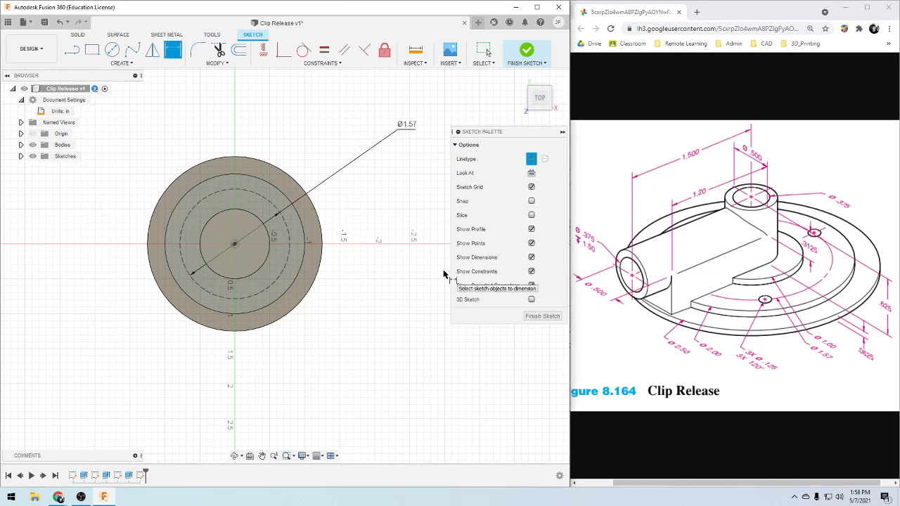
key("c")
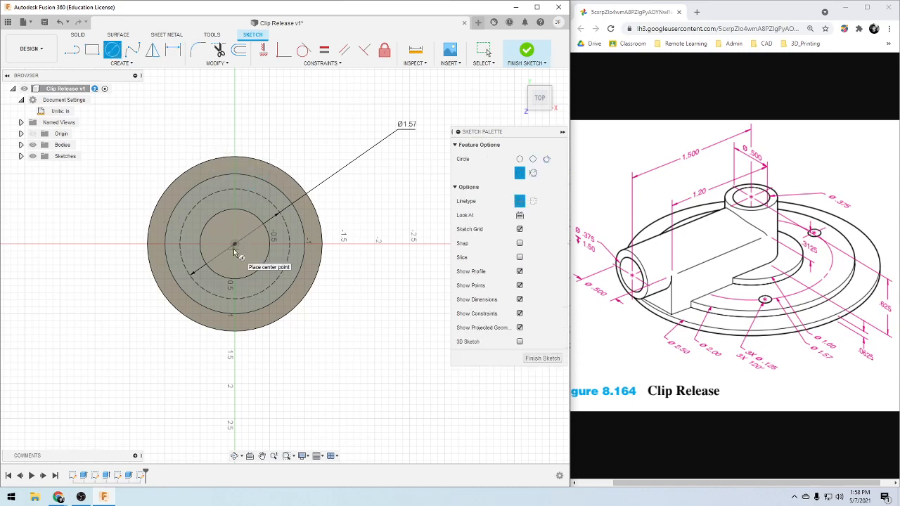
left_click(235, 192)
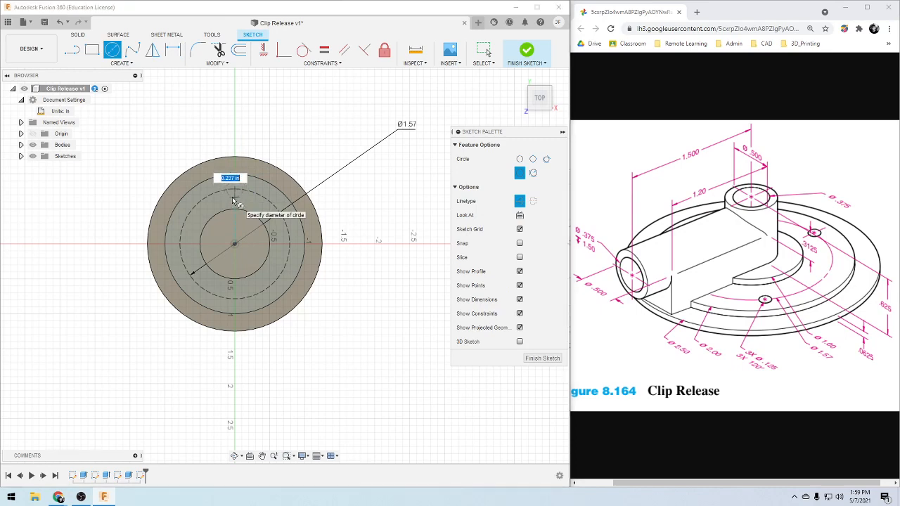
key("Escape")
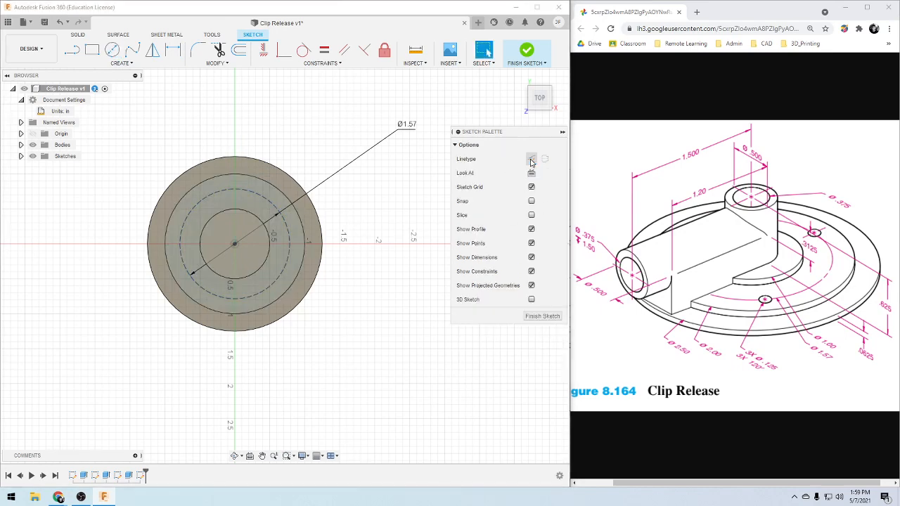
Draw a small solid-line circle centered on the construction circle, directly above the discs' center, and dimension its diameter to 0.3125 in
key("c")
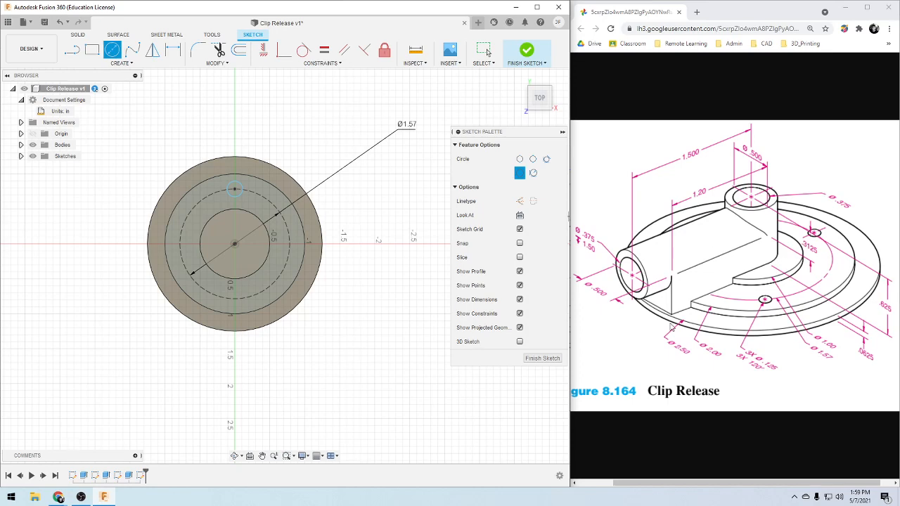
key("d")
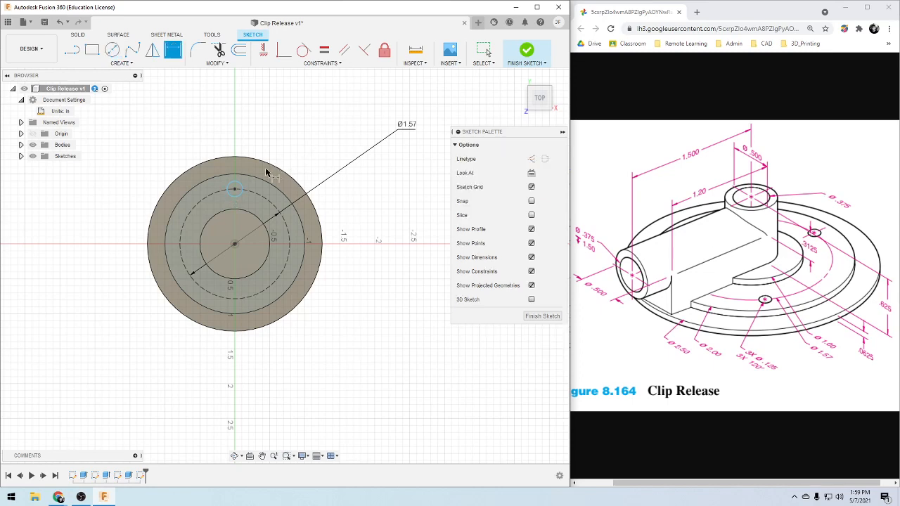
left_click(237, 191)
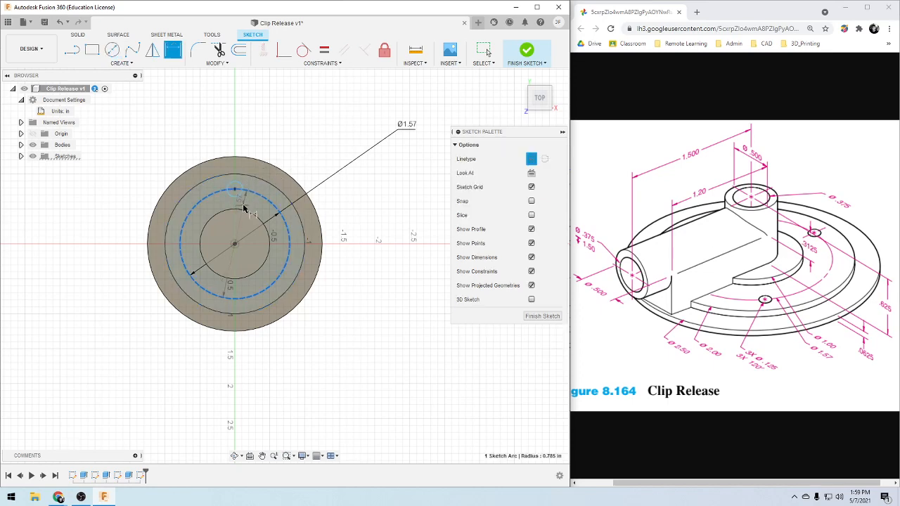
key("Escape")
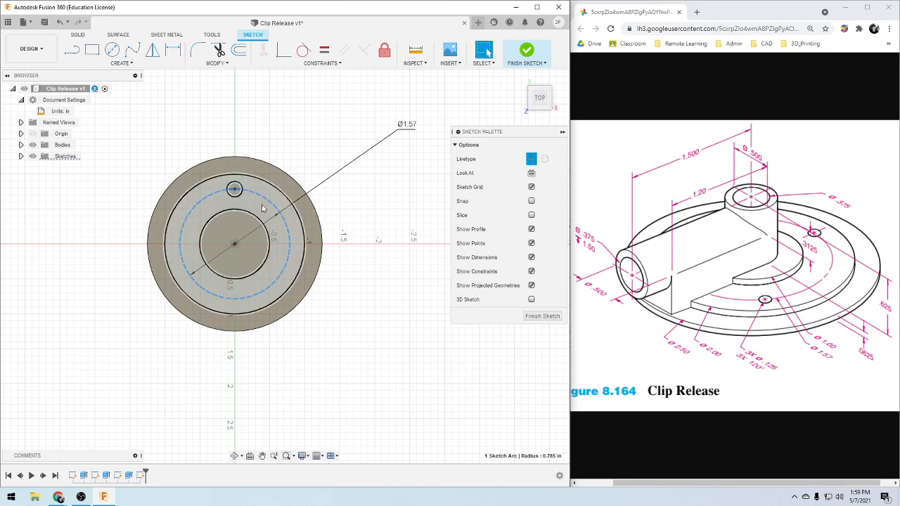
key("Escape")
key("d")
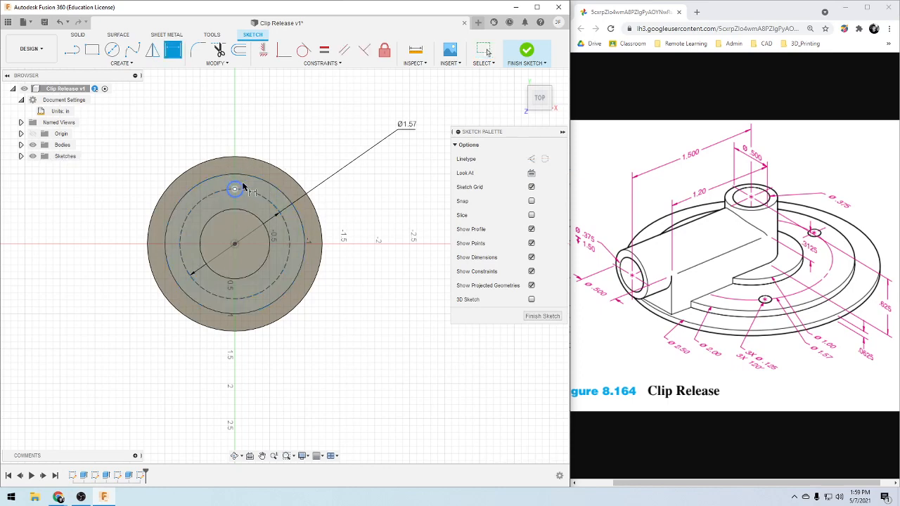
left_click(243, 186)
left_click(310, 136)
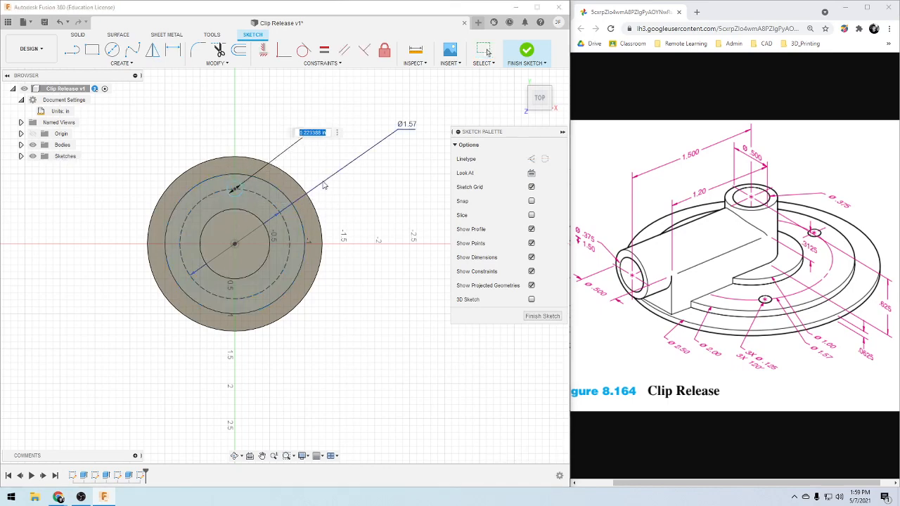
key("BackSpace")
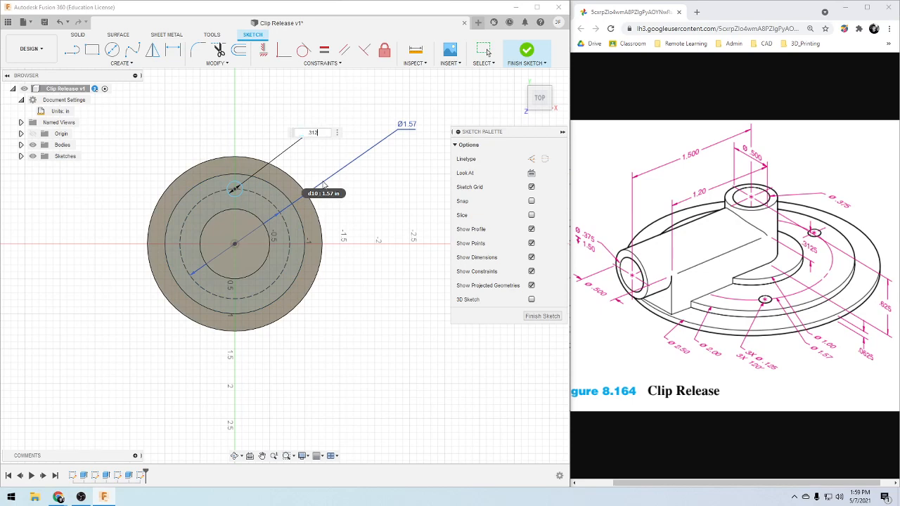
key("Return")
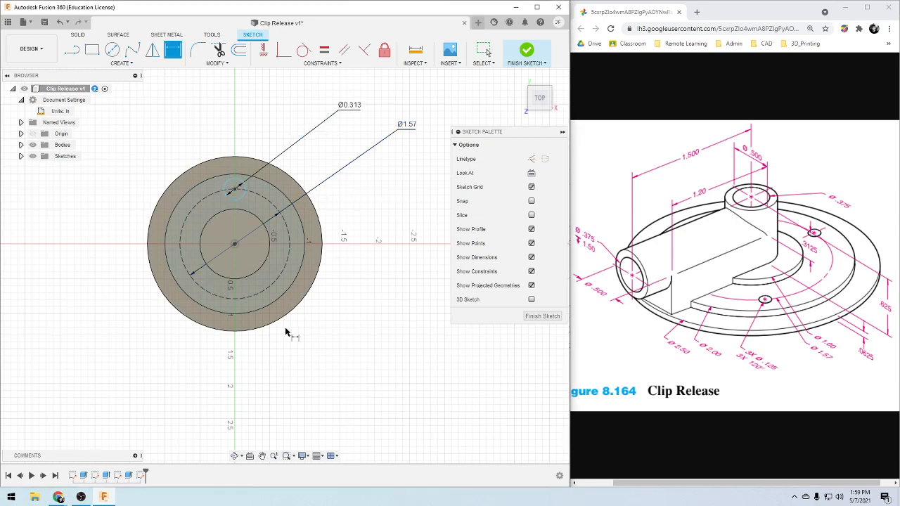
Draw a vertical construction line from the discs' center to the small circle's center
scroll(272, 252, "up", 2)
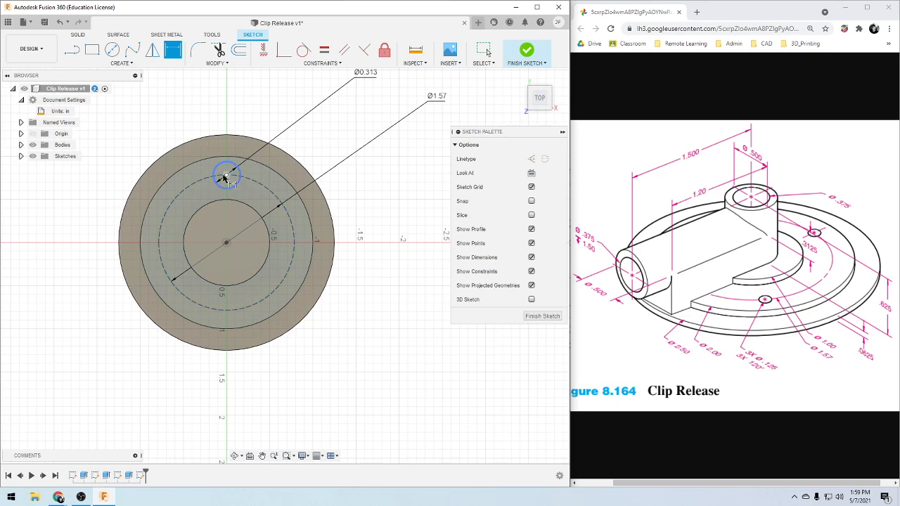
left_click(301, 51)
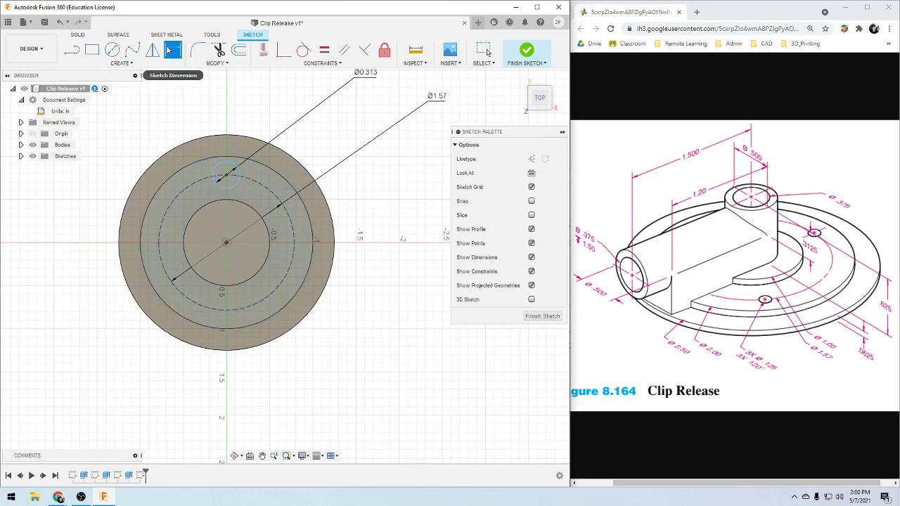
key("l")
left_click(532, 159)
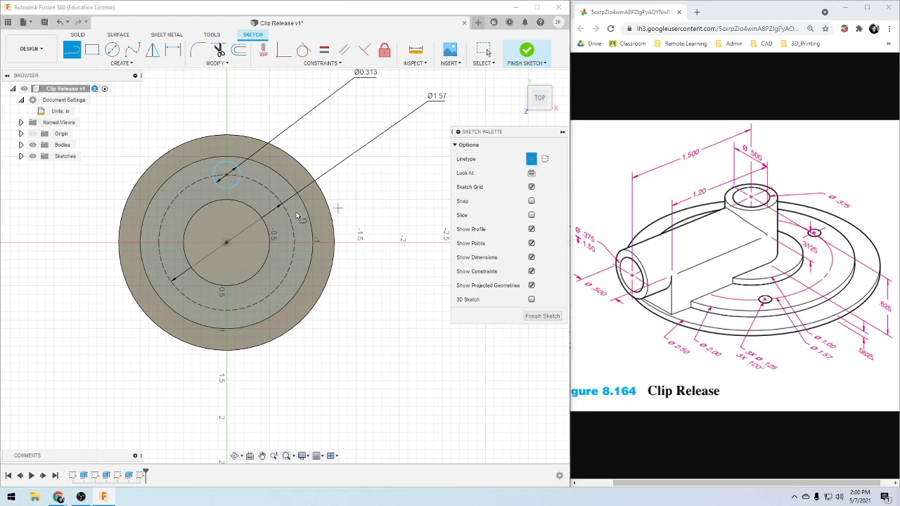
left_click(227, 242)
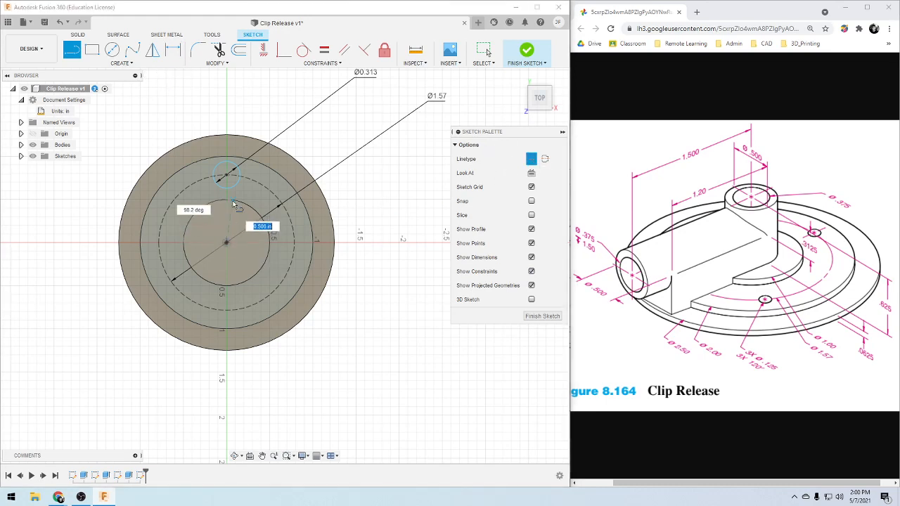
left_click(227, 174)
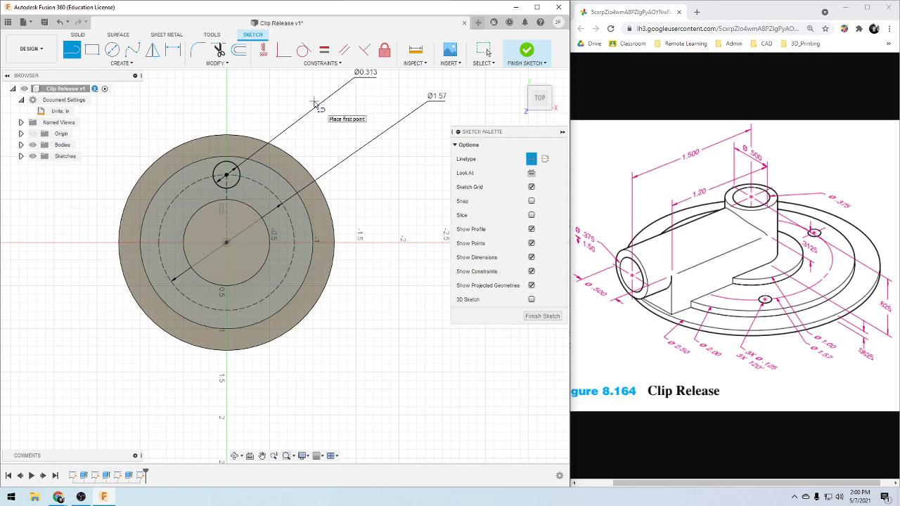
key("Escape")
Set the small hole circle's diameter to 0.125 in
double_click(366, 72)
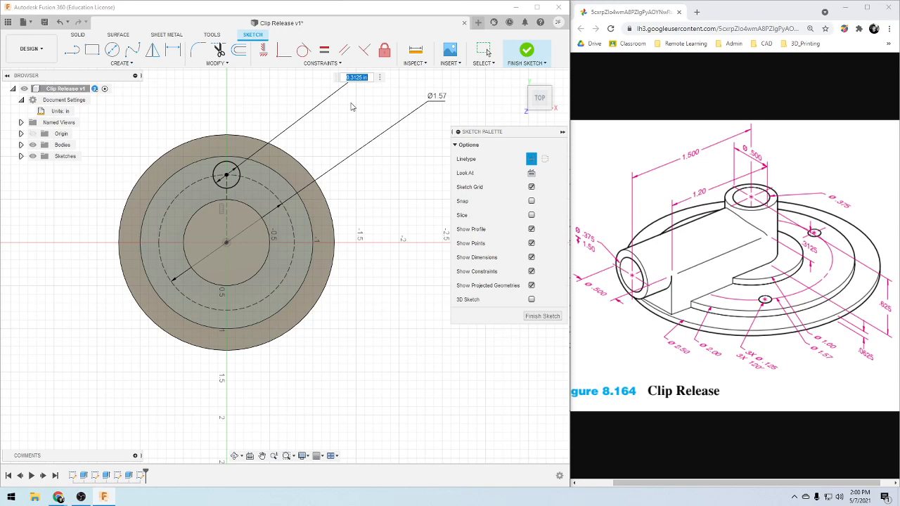
key("BackSpace")
key("Return")
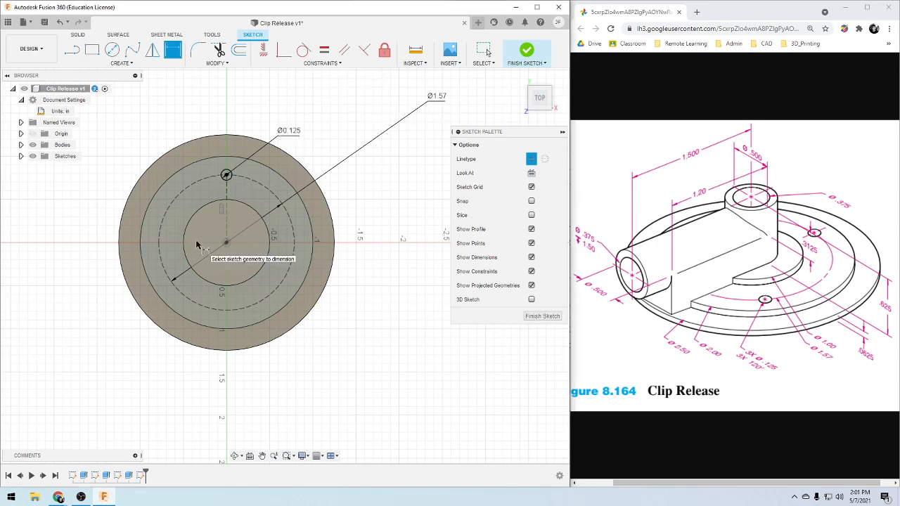
Try to create a full circular pattern of the small hole circle's center point about the discs' center with a quantity of 3
left_click(125, 63)
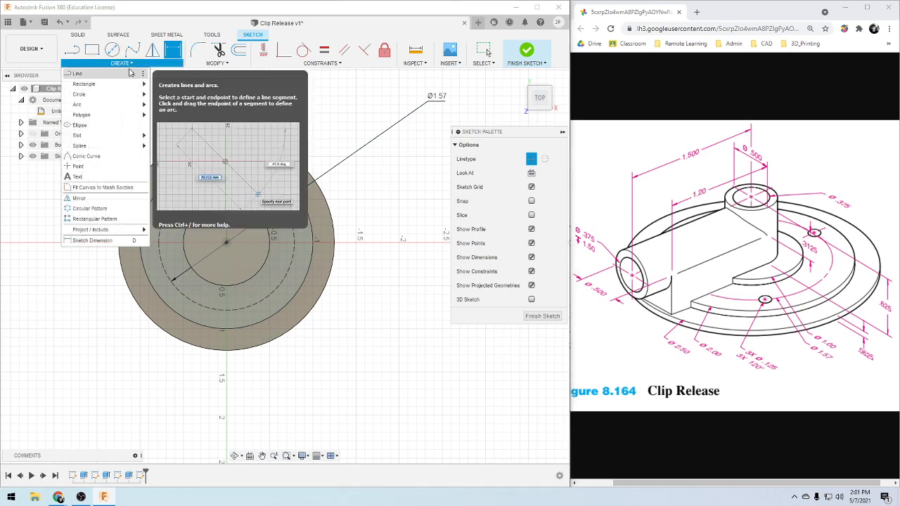
left_click(91, 209)
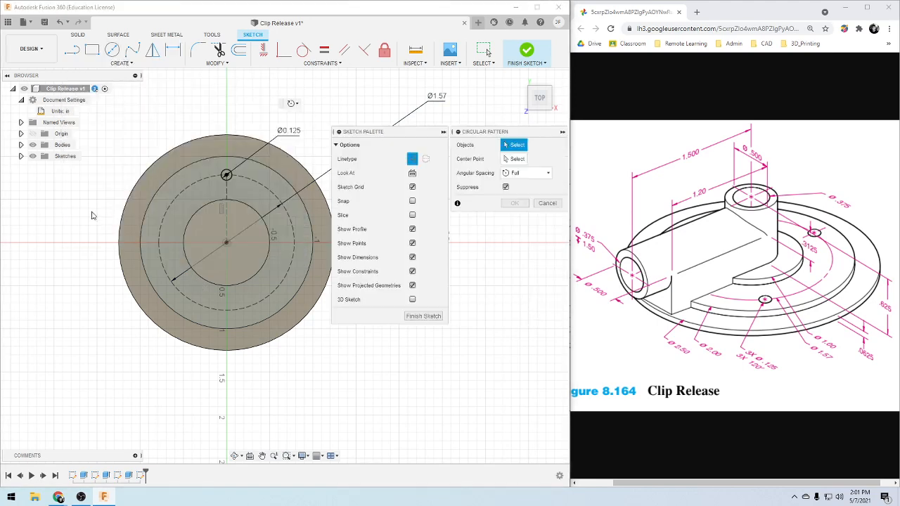
left_click(226, 176)
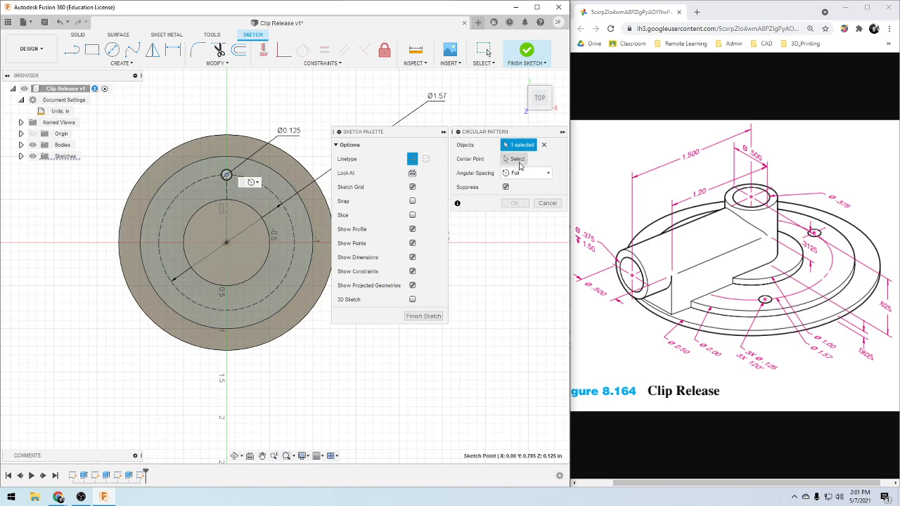
left_click(514, 162)
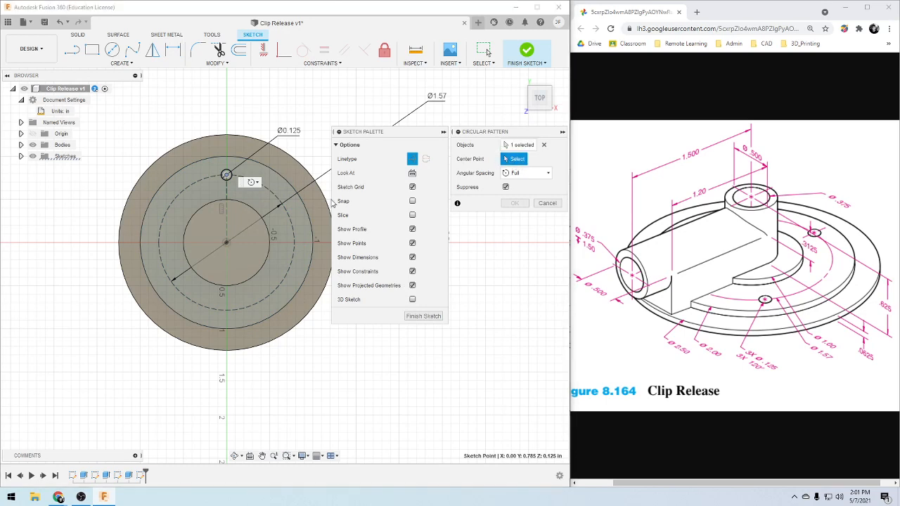
left_click(226, 245)
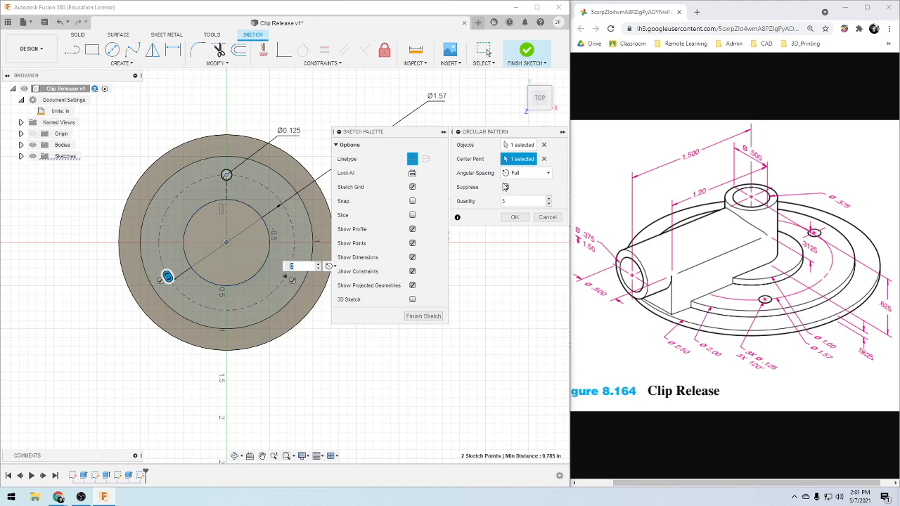
left_click(513, 218)
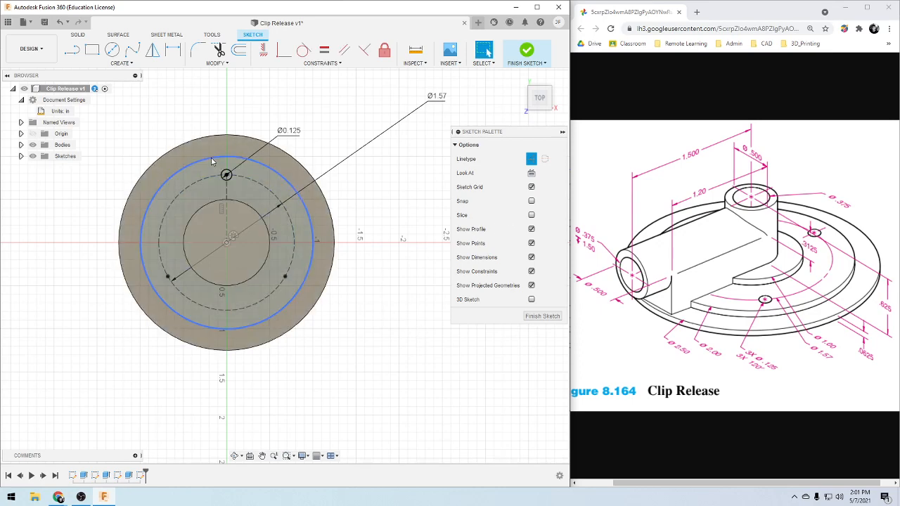
left_click(227, 178)
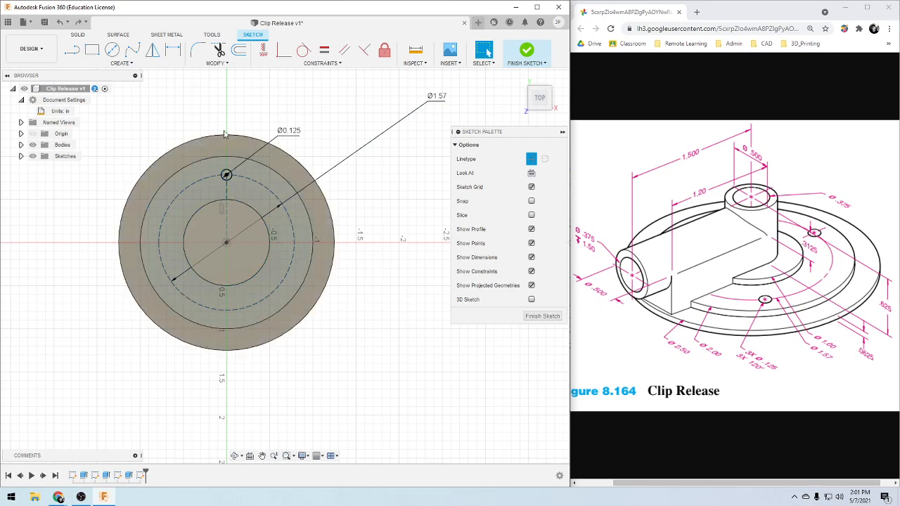
left_click(234, 180)
Circular-pattern the 0.125 in circle about the discs' center with full angular spacing and a quantity of 3
left_click(120, 63)
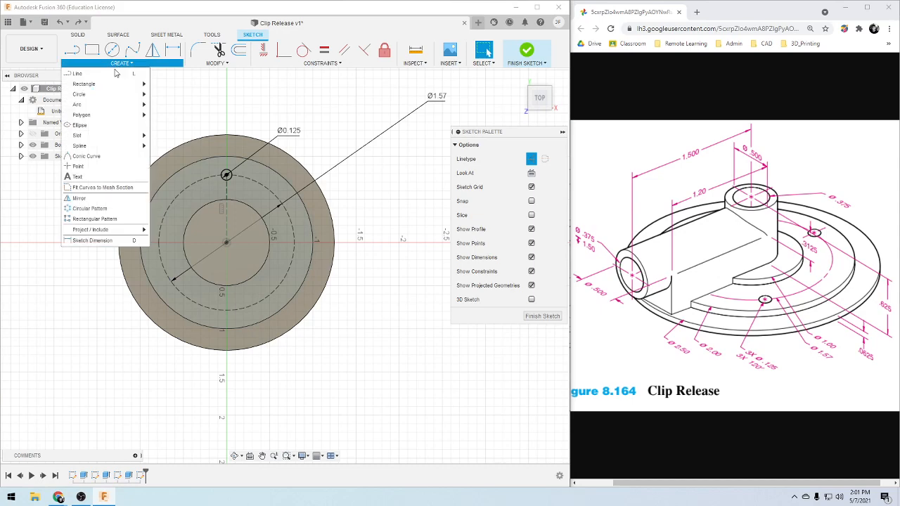
left_click(116, 208)
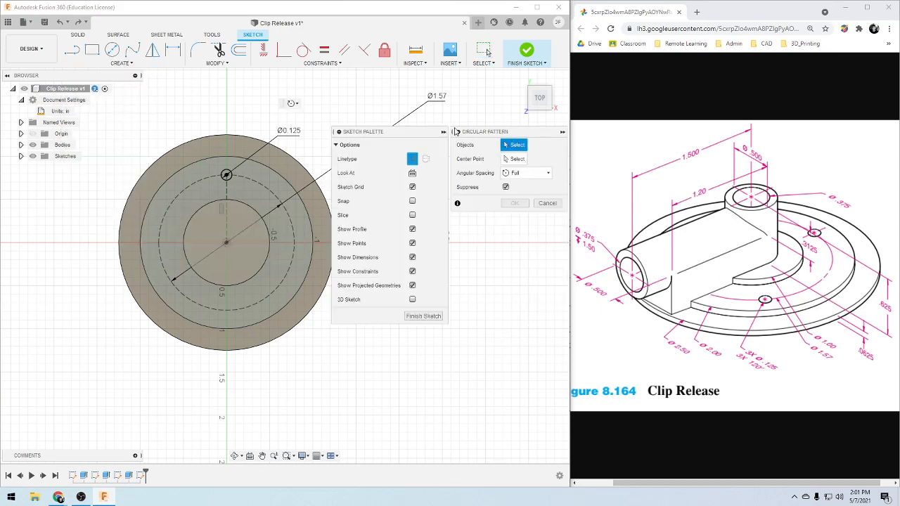
scroll(232, 180, "up", 5)
scroll(232, 179, "up", 3)
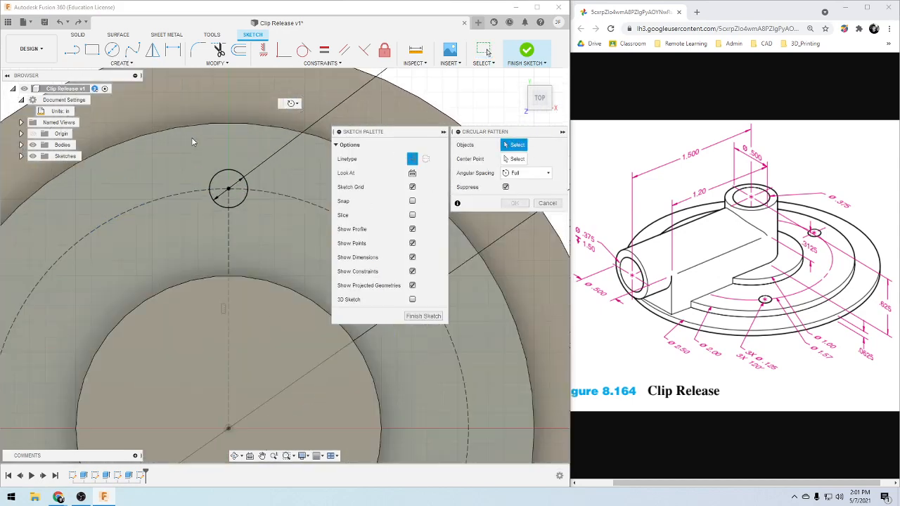
left_click(224, 185)
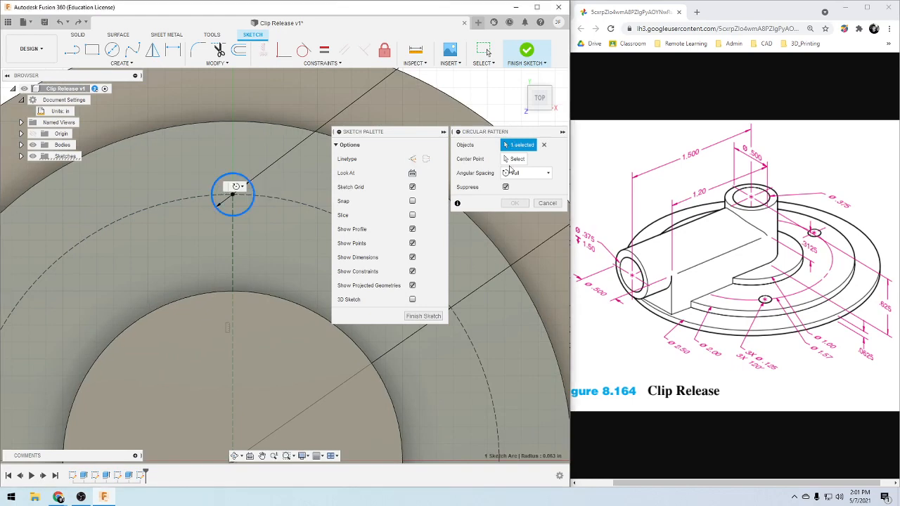
left_click(516, 159)
scroll(223, 345, "down", 4)
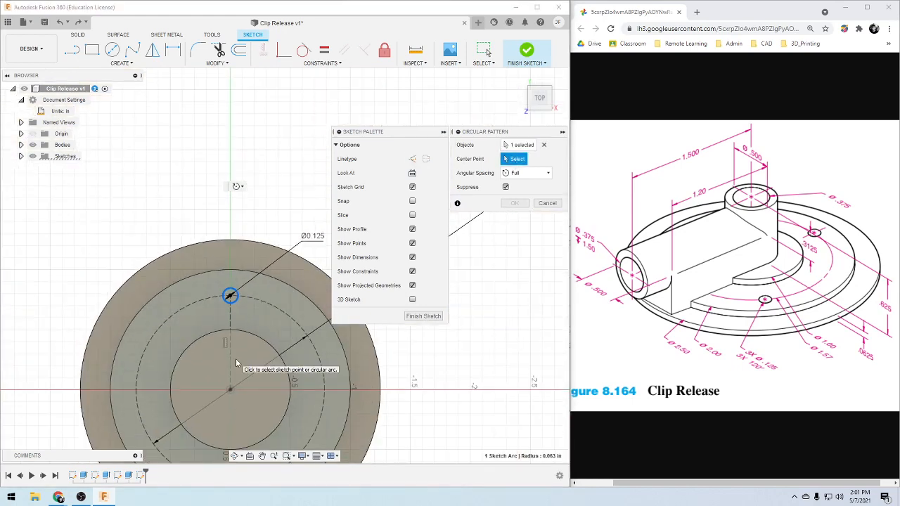
left_click(231, 389)
scroll(209, 433, "down", 2)
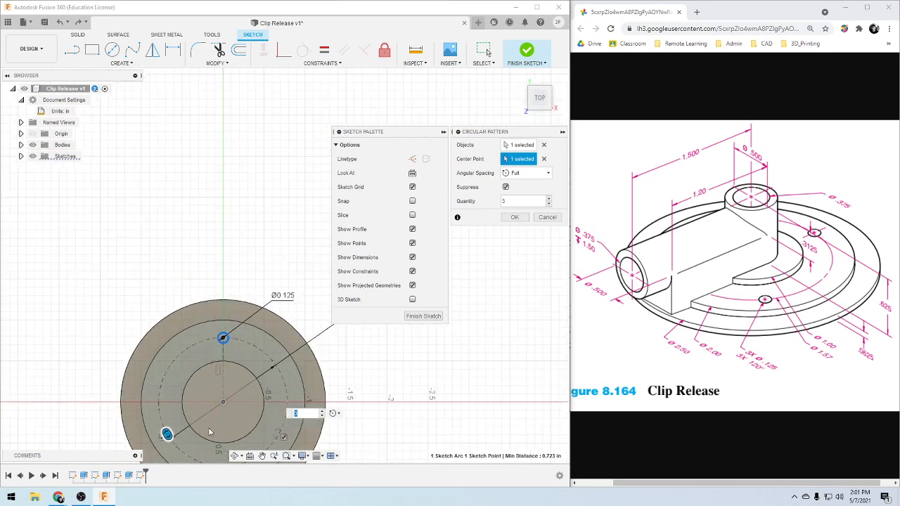
scroll(209, 433, "up", 1)
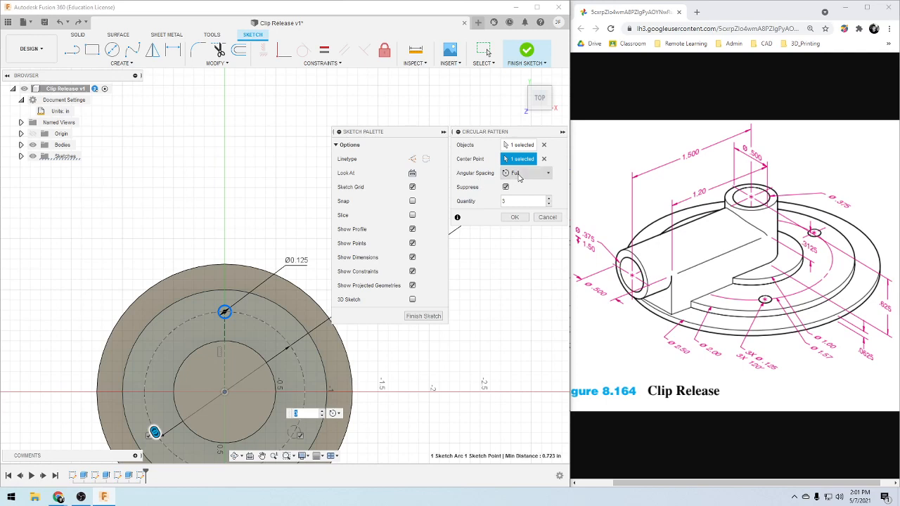
left_click(541, 176)
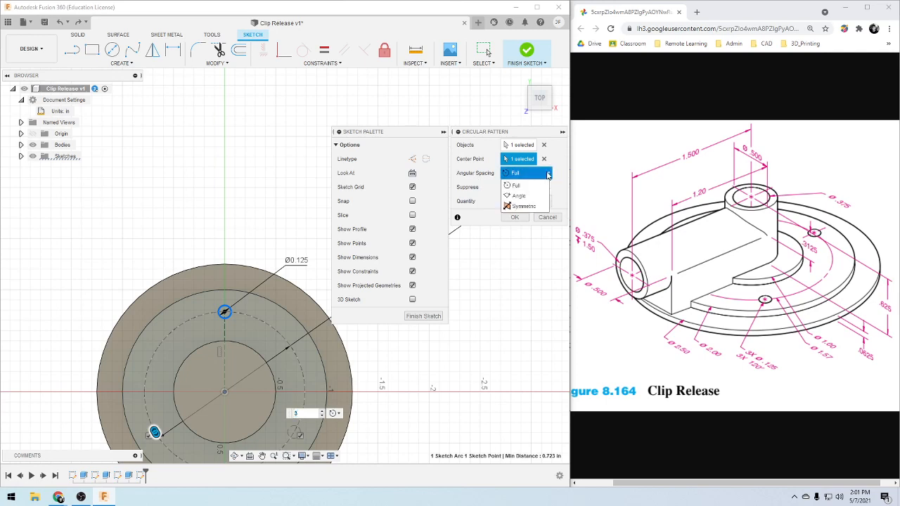
left_click(548, 175)
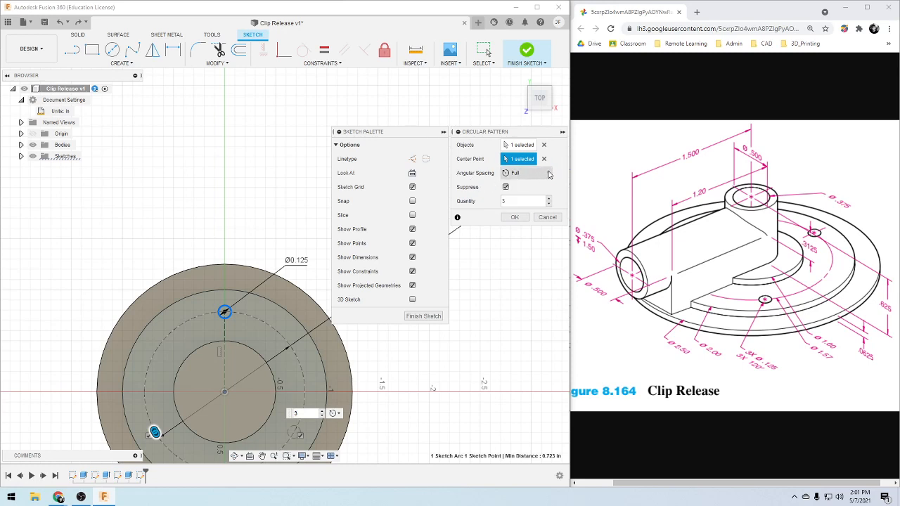
left_click(549, 175)
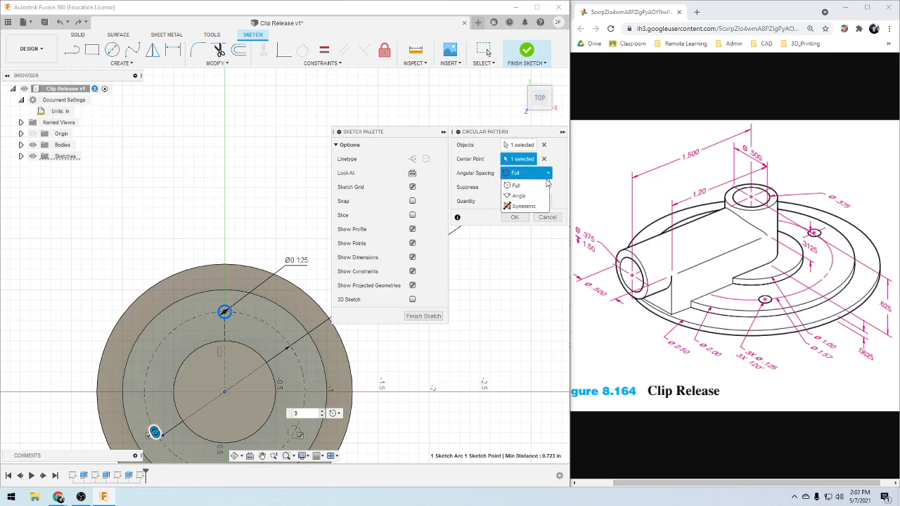
left_click(548, 174)
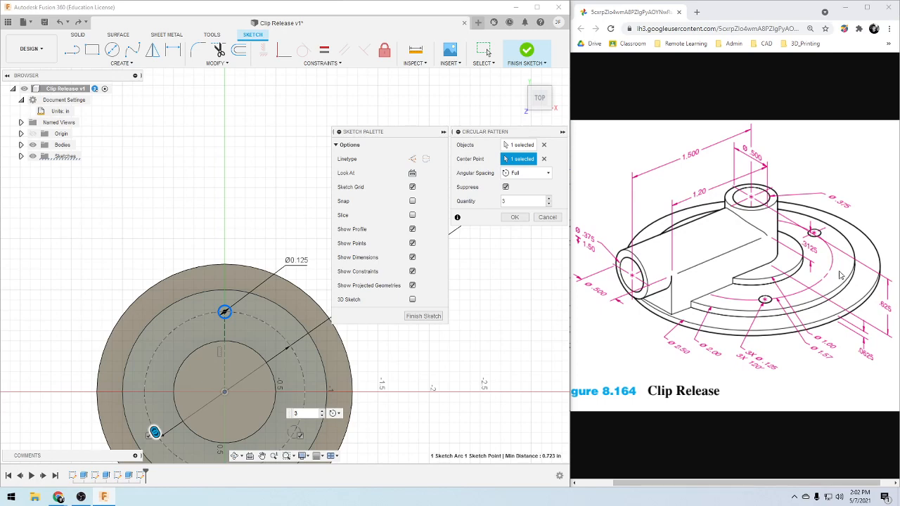
left_click(514, 218)
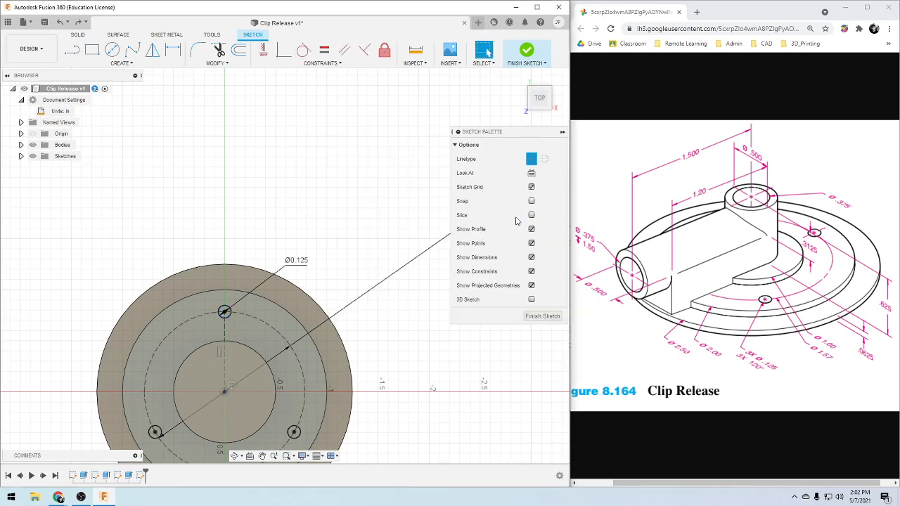
Extrude the three 0.125 in circles as a cut with extent All, flipped downward through the stacked discs
scroll(253, 436, "down", 3)
scroll(251, 441, "down", 4)
scroll(251, 441, "up", 4)
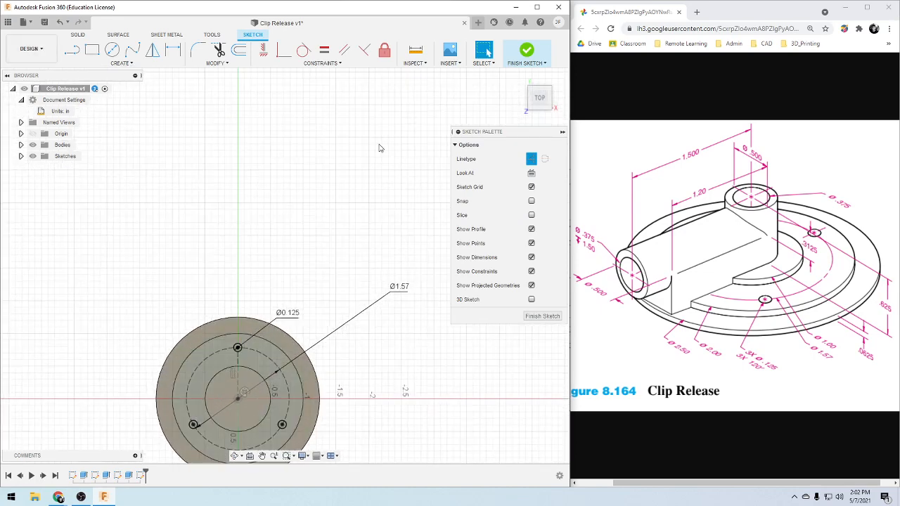
key("e")
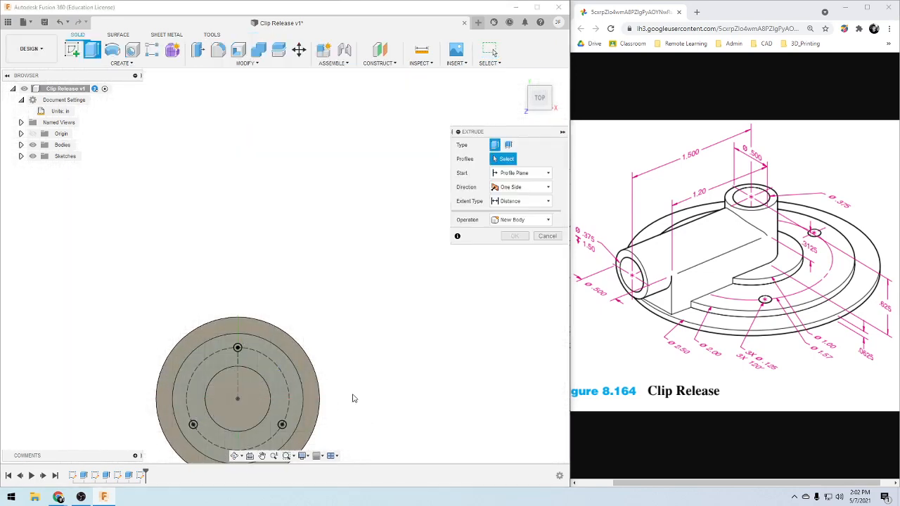
middle_click_drag(339, 396, 195, 414, "shift")
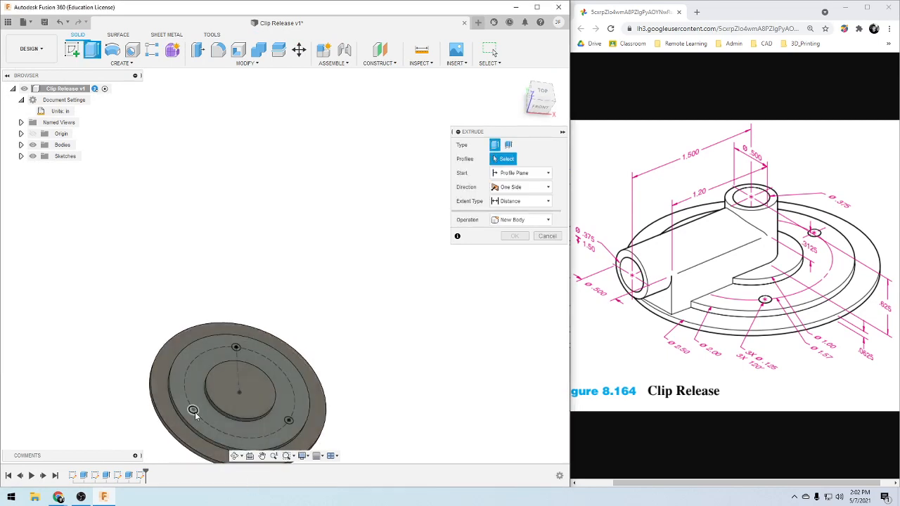
left_click(237, 347)
left_click(289, 419)
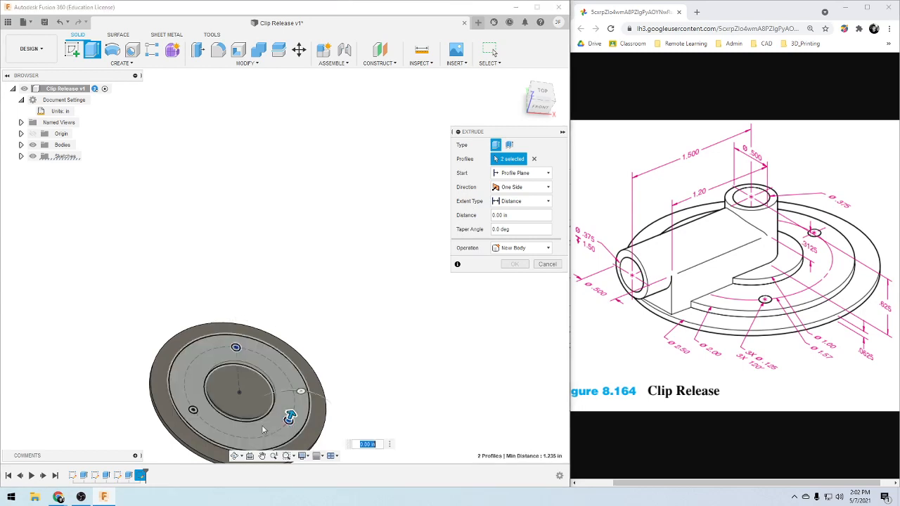
left_click(193, 410)
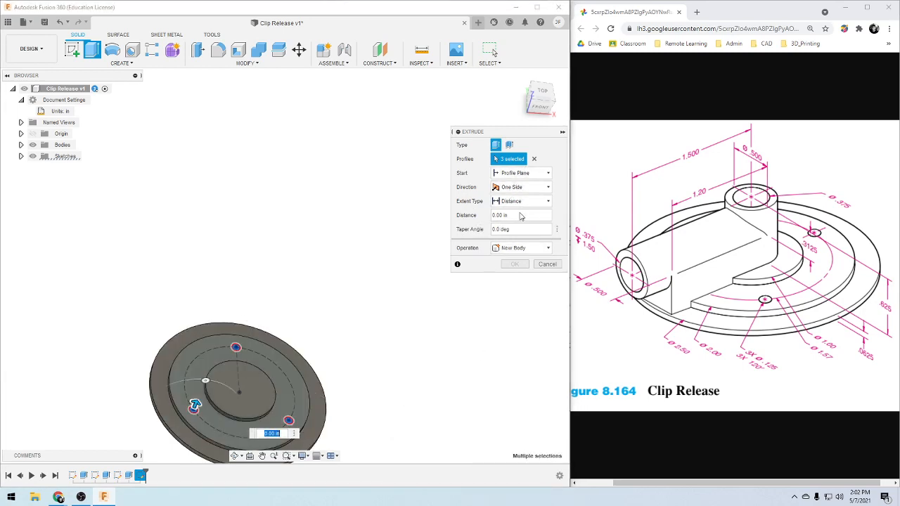
left_click(516, 250)
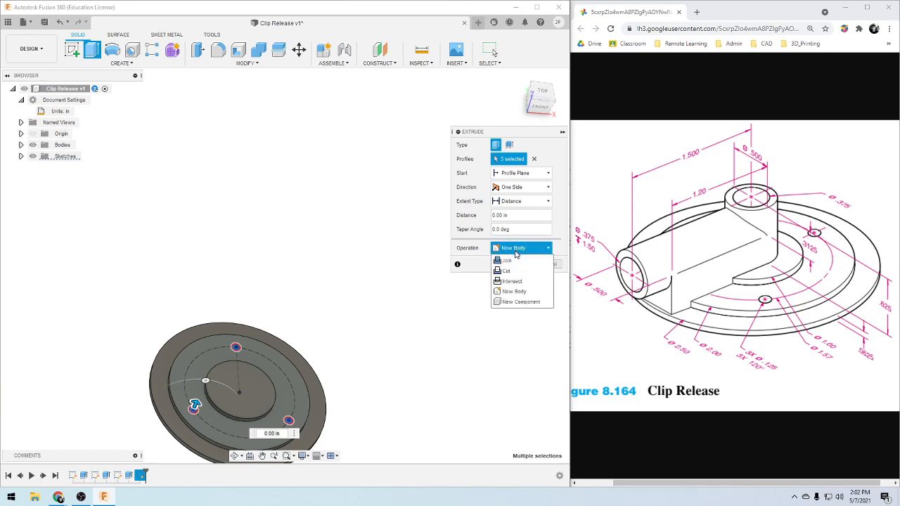
left_click(509, 271)
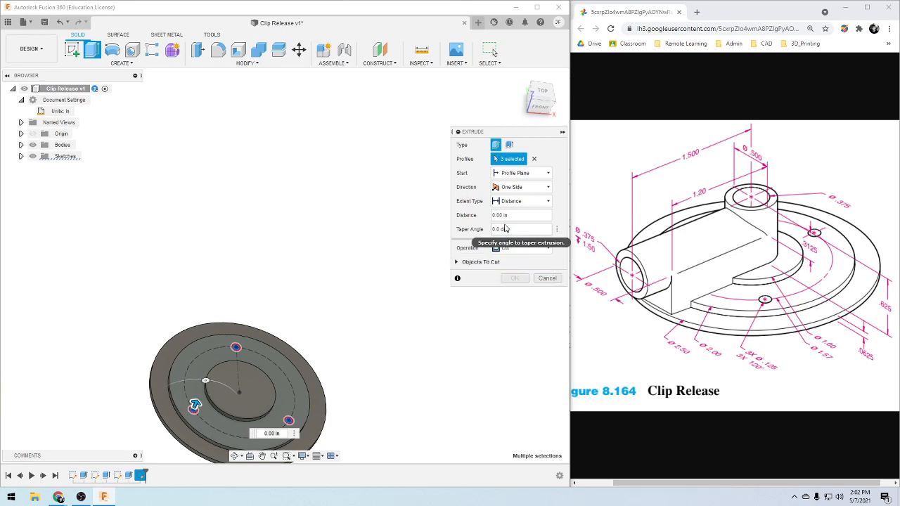
left_click(521, 202)
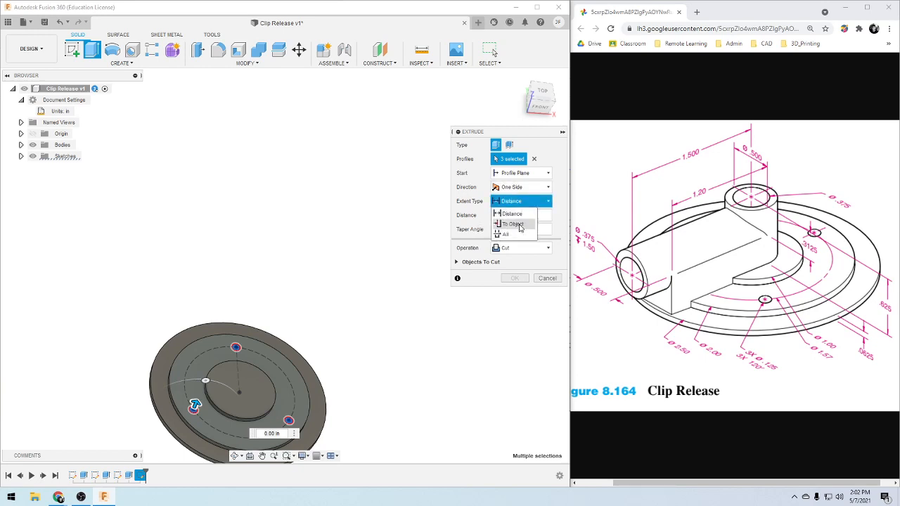
left_click(519, 234)
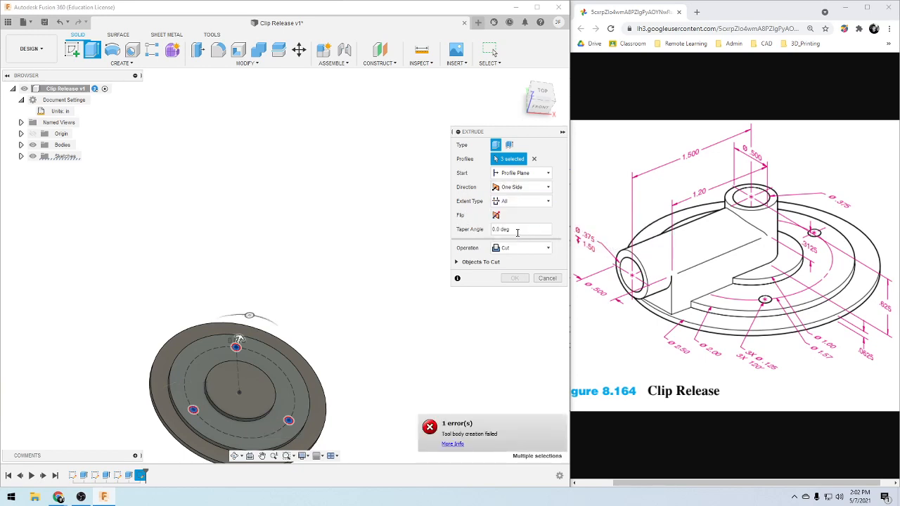
left_click(495, 216)
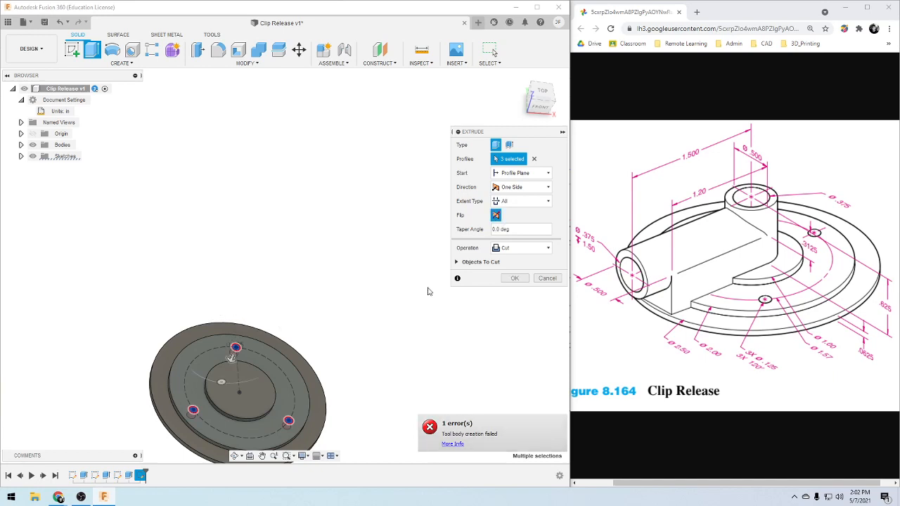
middle_click_drag(368, 416, 316, 416, "shift")
scroll(237, 450, "down", 3)
scroll(237, 454, "up", 3)
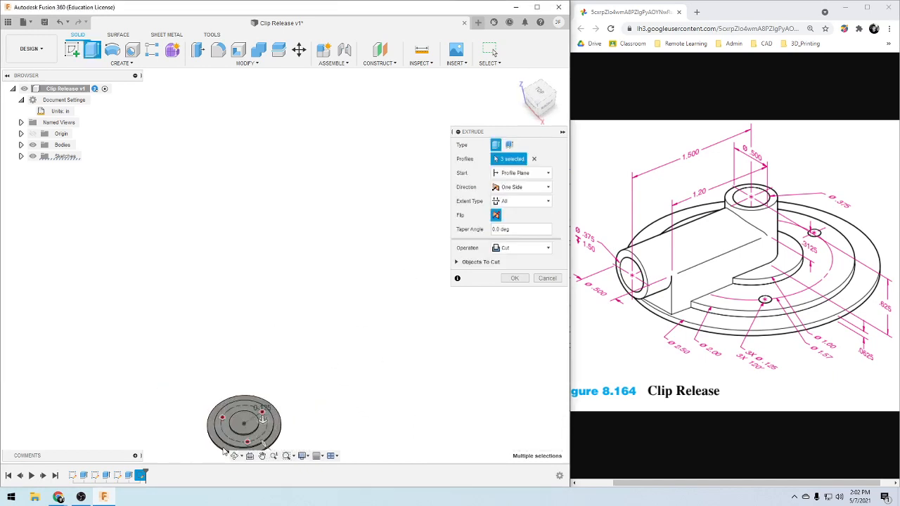
left_click(514, 279)
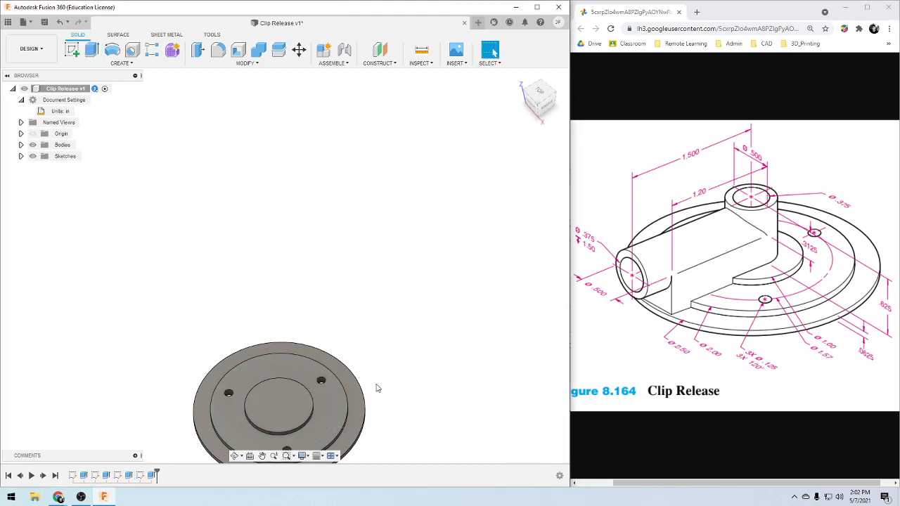
middle_click_drag(392, 422, 353, 418, "shift")
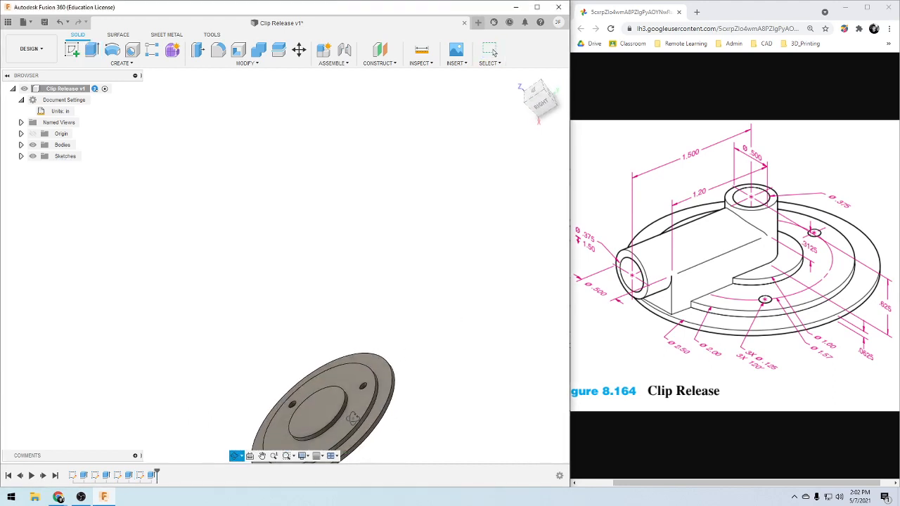
left_click(541, 110)
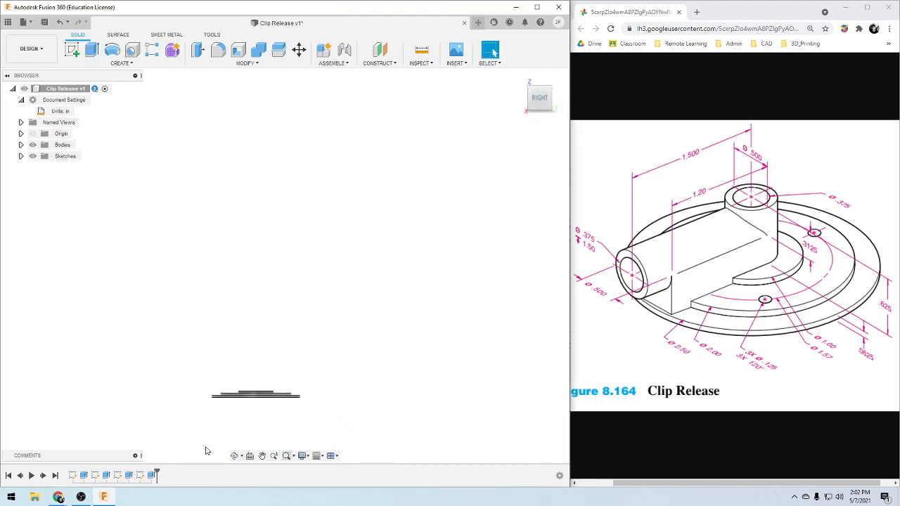
scroll(249, 428, "up", 6)
scroll(230, 318, "down", 3)
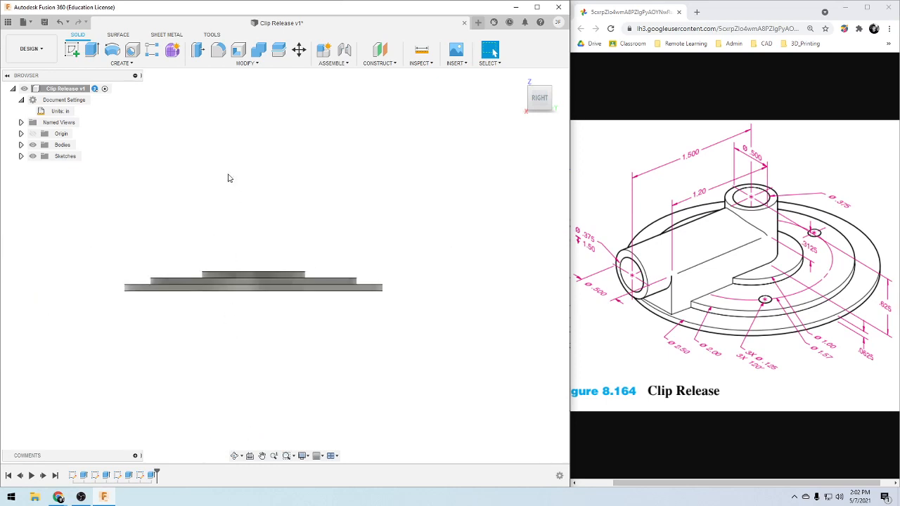
left_click(540, 89)
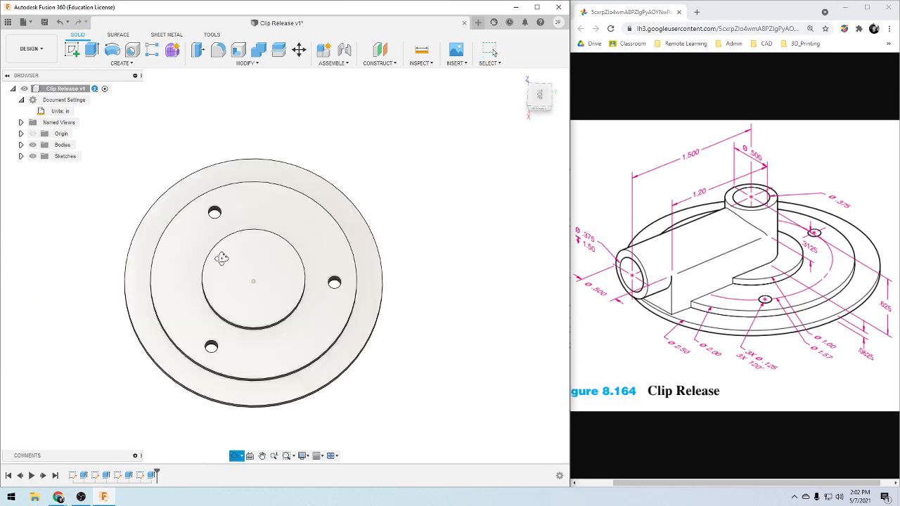
Orient the view to the top with the X axis horizontal and start a sketch on the outer disc's upper face
left_click(540, 106)
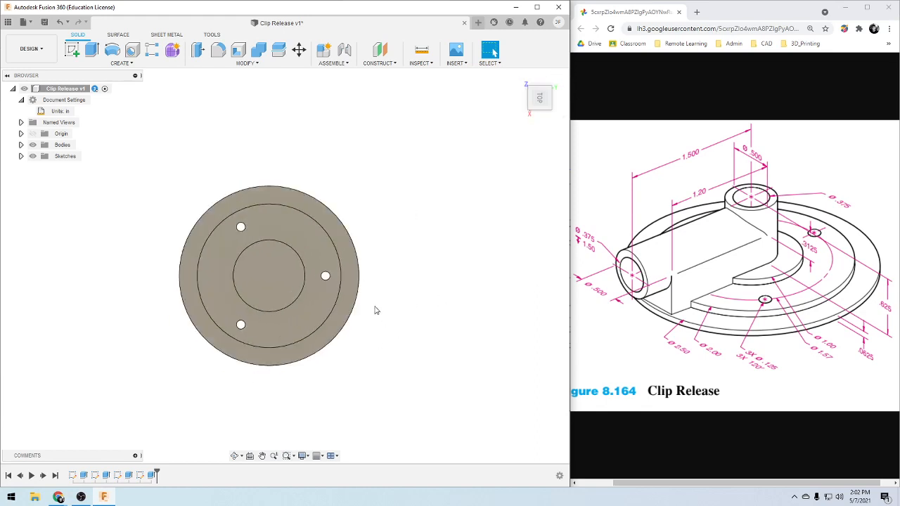
mouse_move(551, 117)
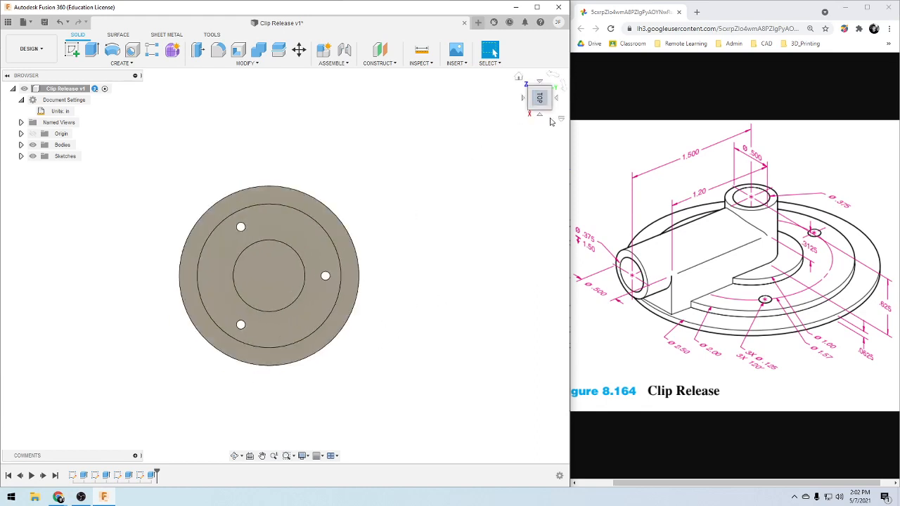
left_click(557, 80)
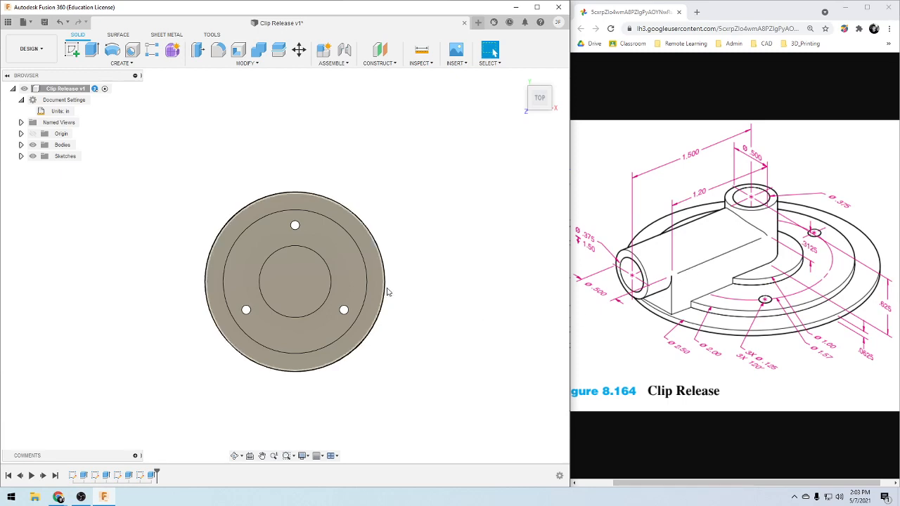
left_click(70, 51)
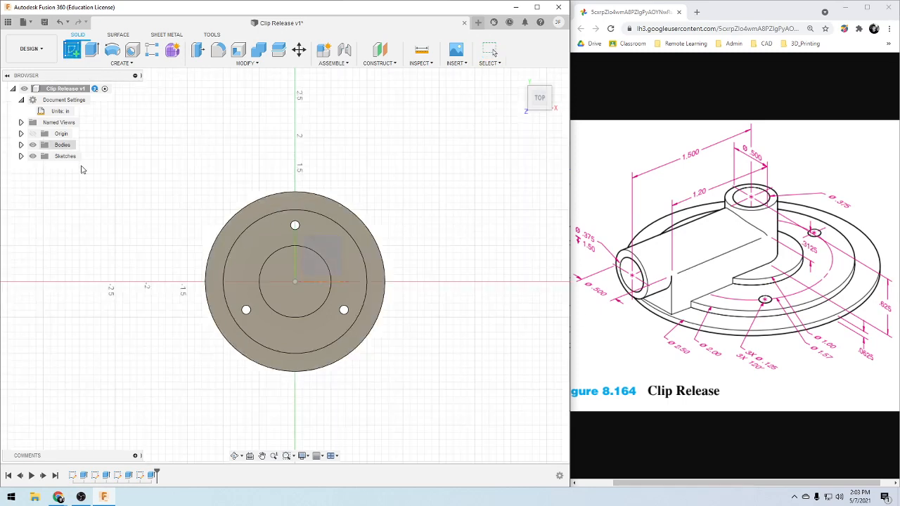
left_click(322, 362)
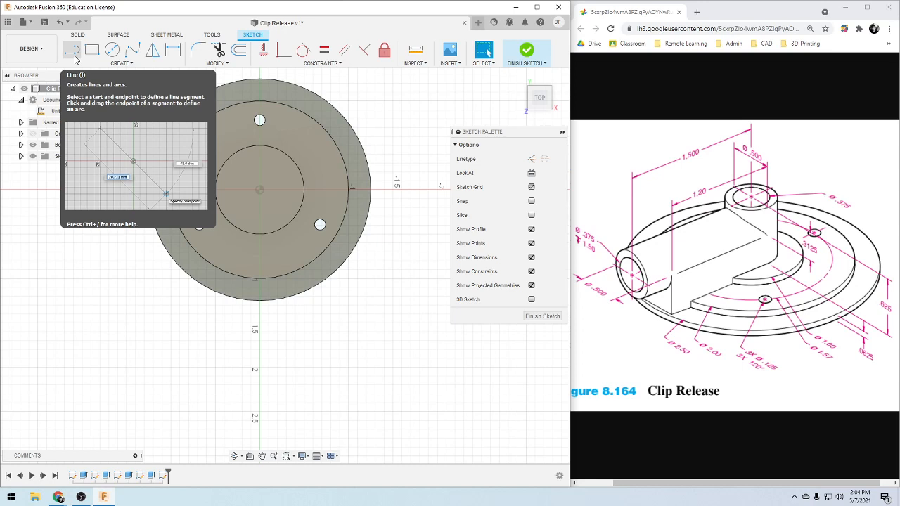
Sketch a closed rectangle of lines, about 0.38 in wide and 1.17 in long, running from the discs' center toward the outer rim
left_click(75, 59)
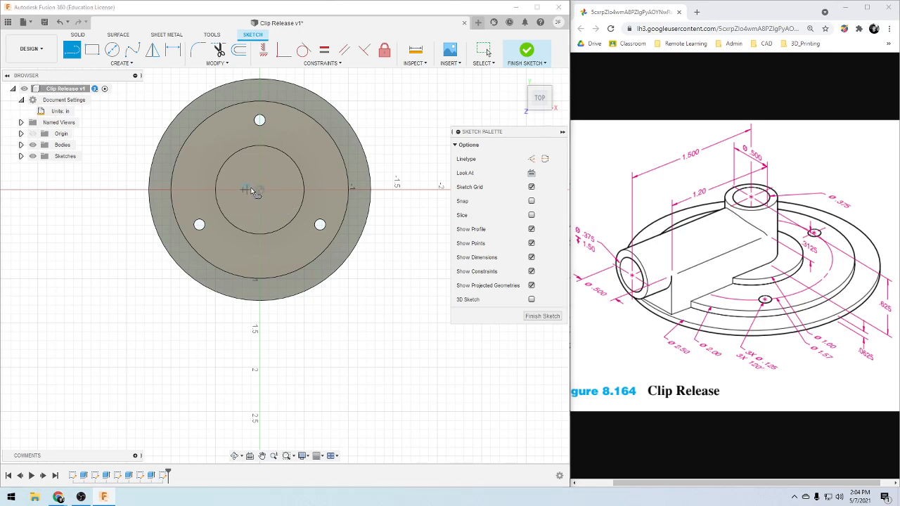
left_click(243, 190)
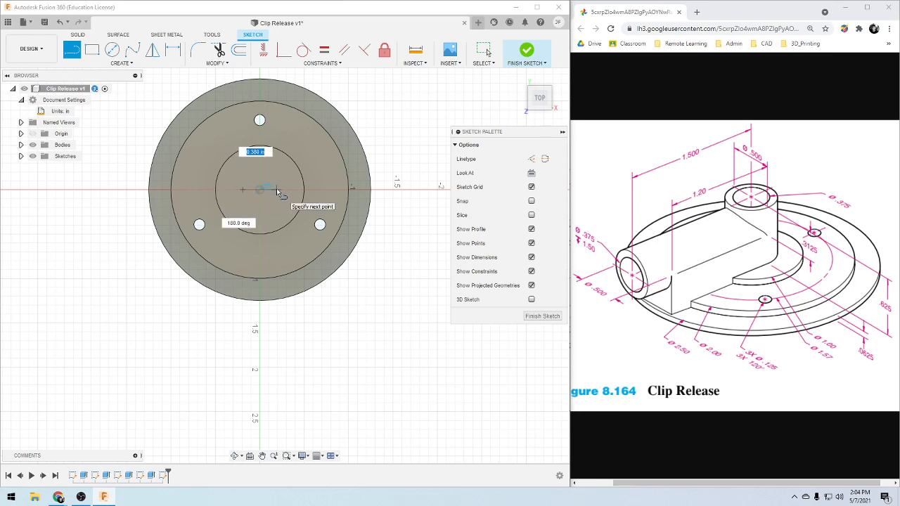
left_click(276, 294)
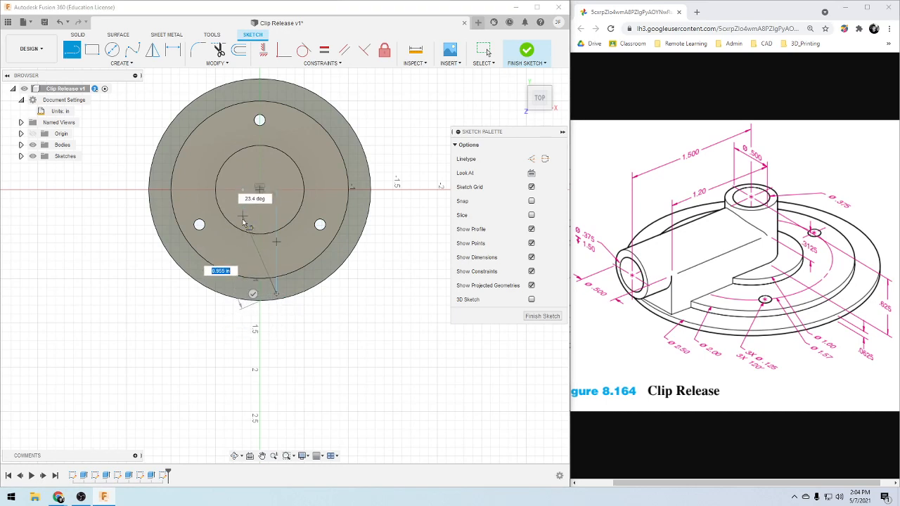
left_click(243, 295)
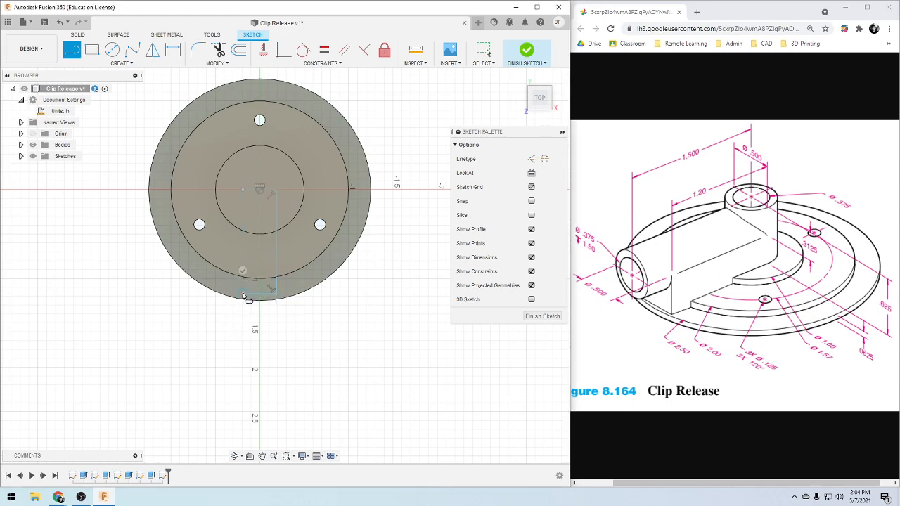
left_click(242, 193)
Apply a midpoint constraint between the rectangle's inner short edge and the discs' center point
scroll(298, 302, "up", 2)
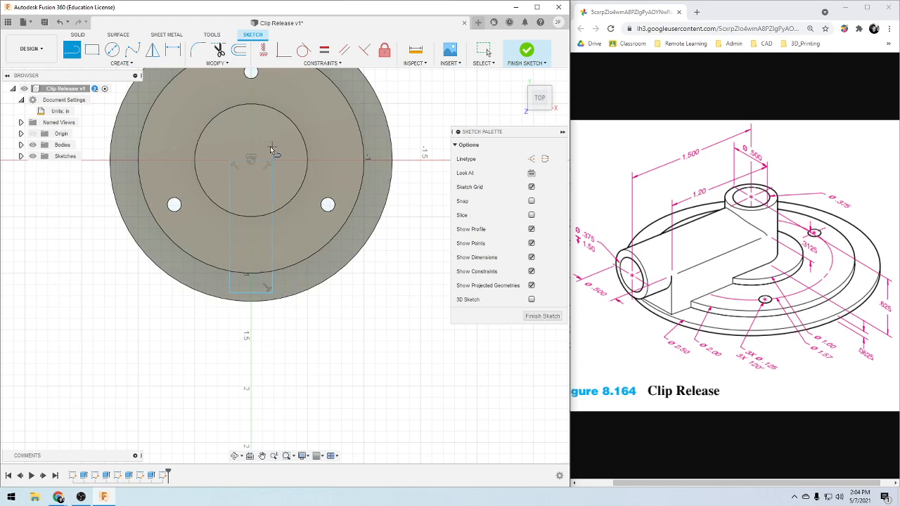
scroll(252, 183, "up", 2)
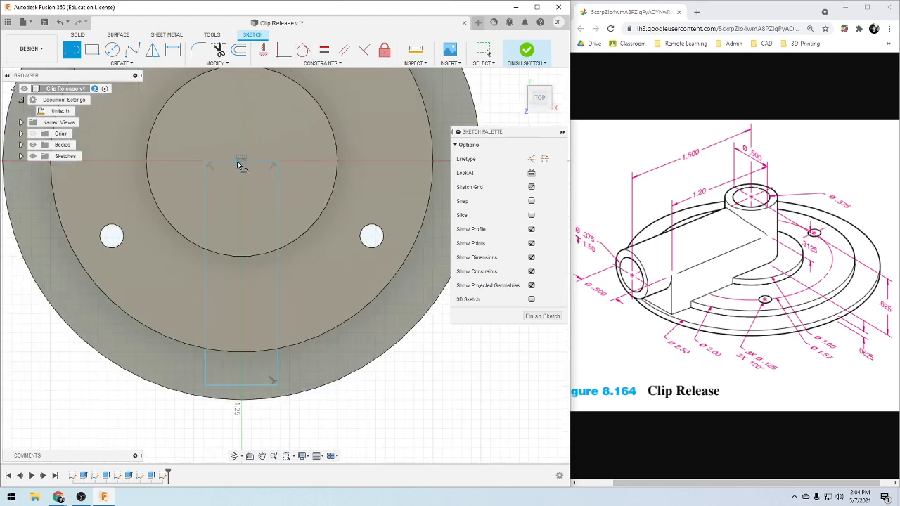
left_click(338, 63)
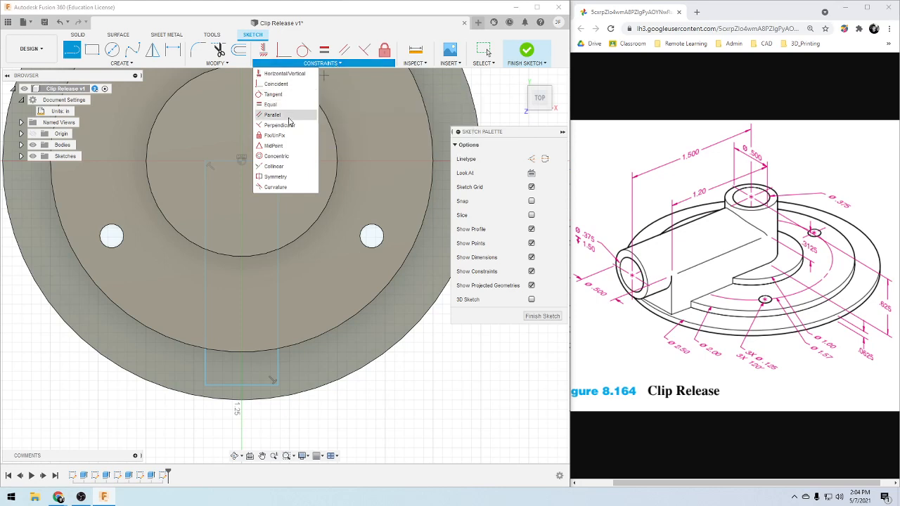
left_click(290, 146)
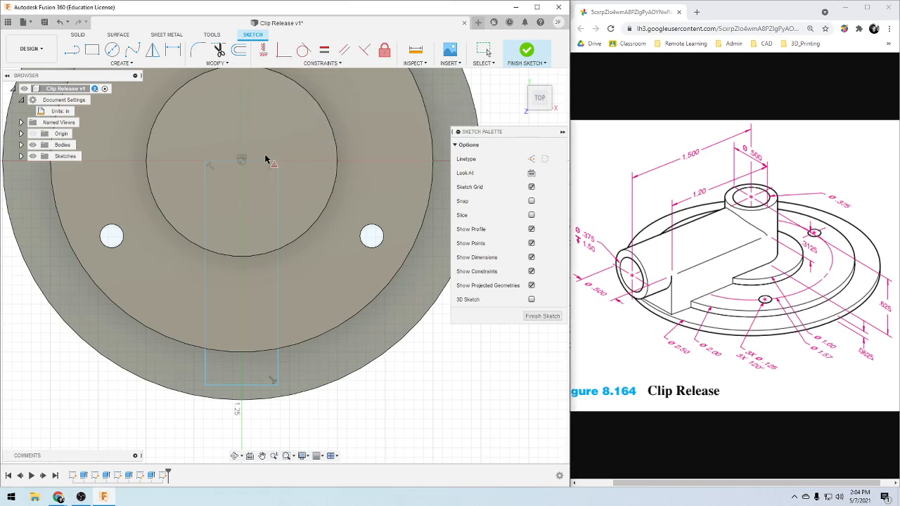
left_click(262, 163)
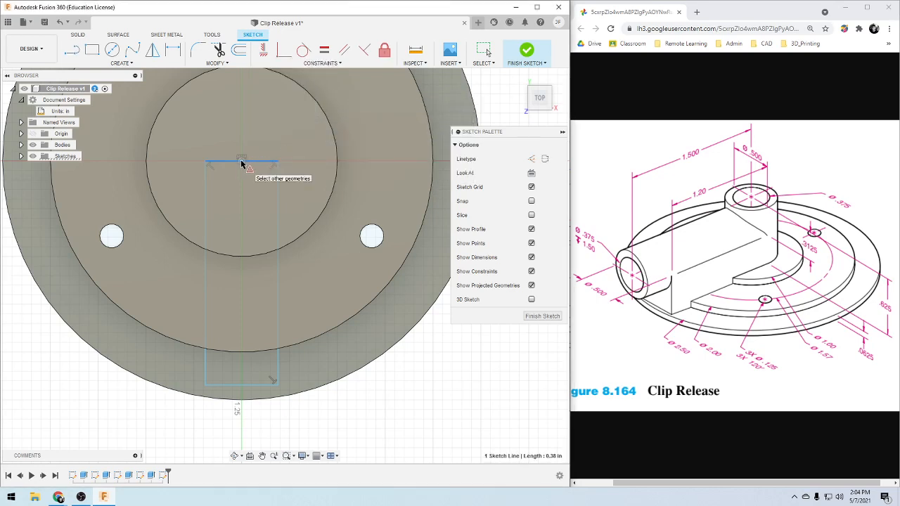
left_click(243, 161)
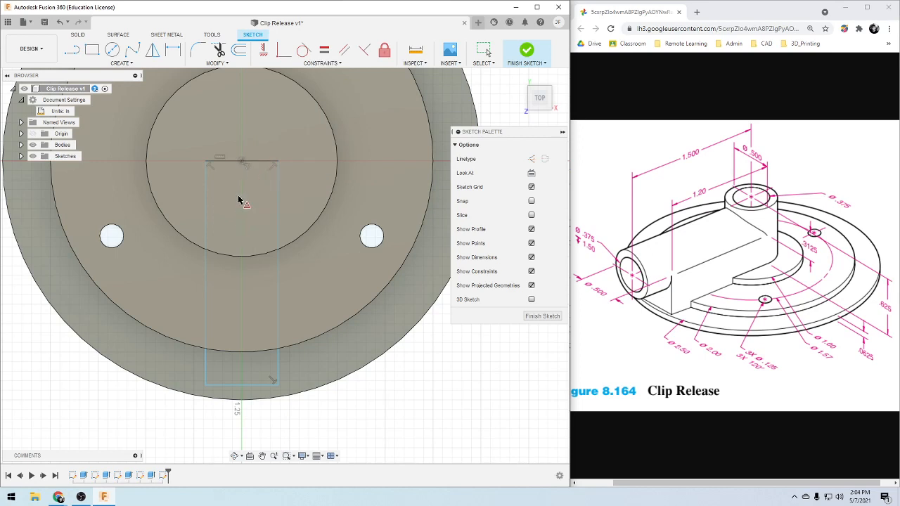
Dimension the rectangle's long side and set its length to 1.2 in
scroll(247, 224, "down", 2)
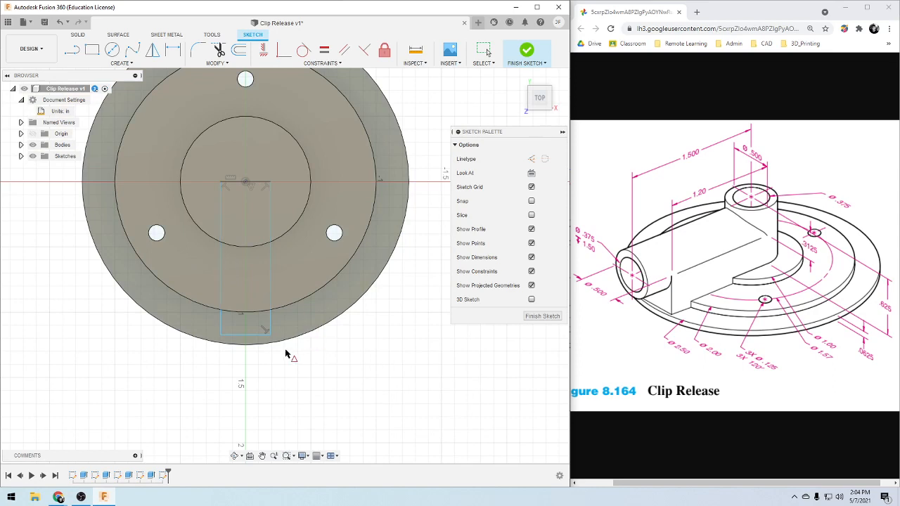
key("d")
left_click(270, 271)
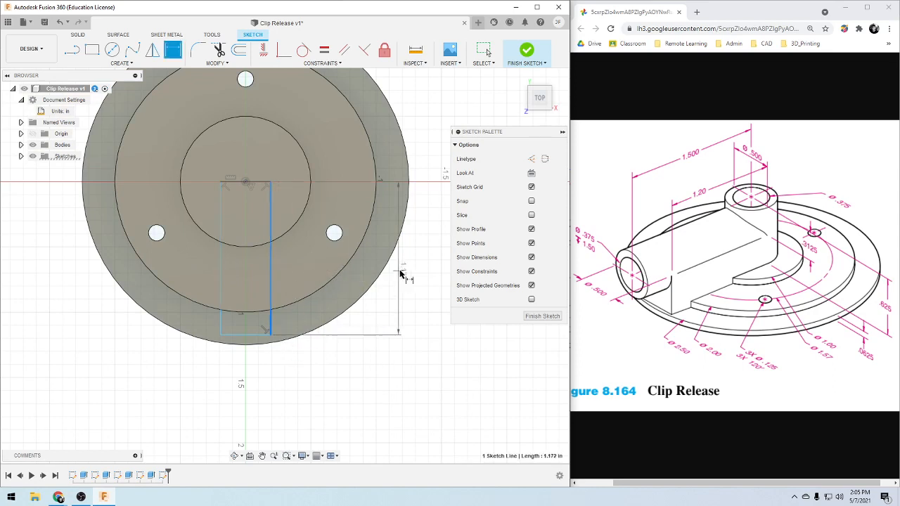
left_click(422, 256)
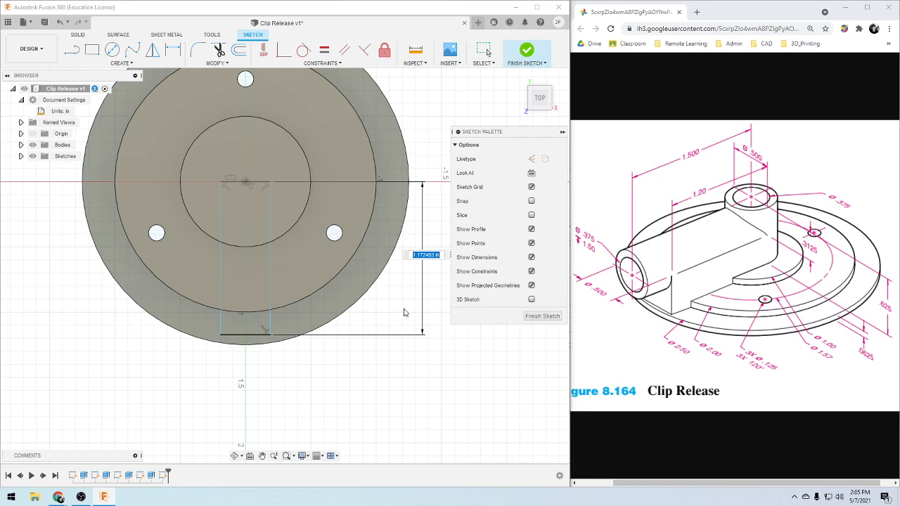
type("1.2")
key("Return")
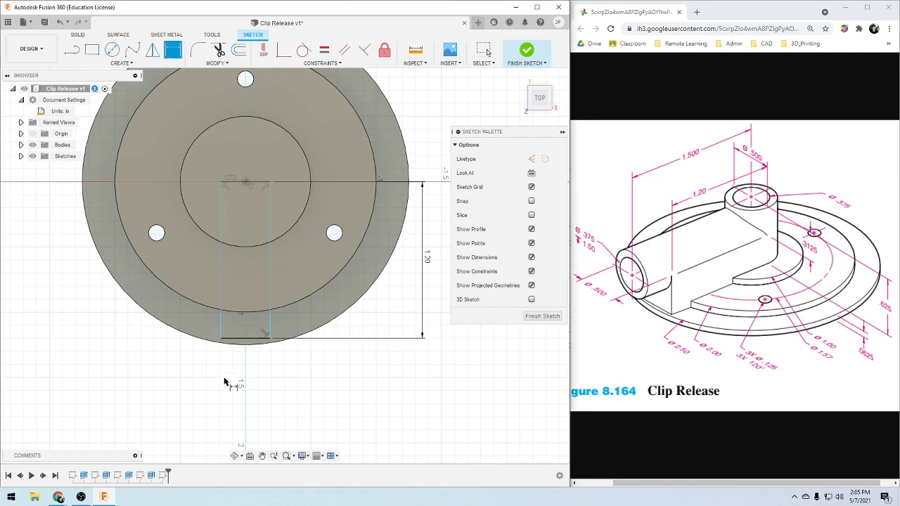
Dimension the rectangle's short edge near the rim and set its width to 0.5 in
left_click(236, 342)
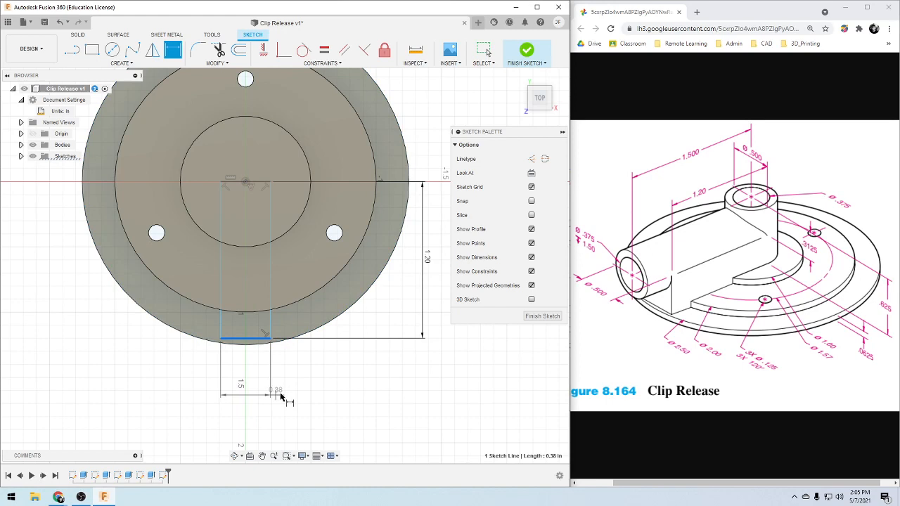
left_click(317, 388)
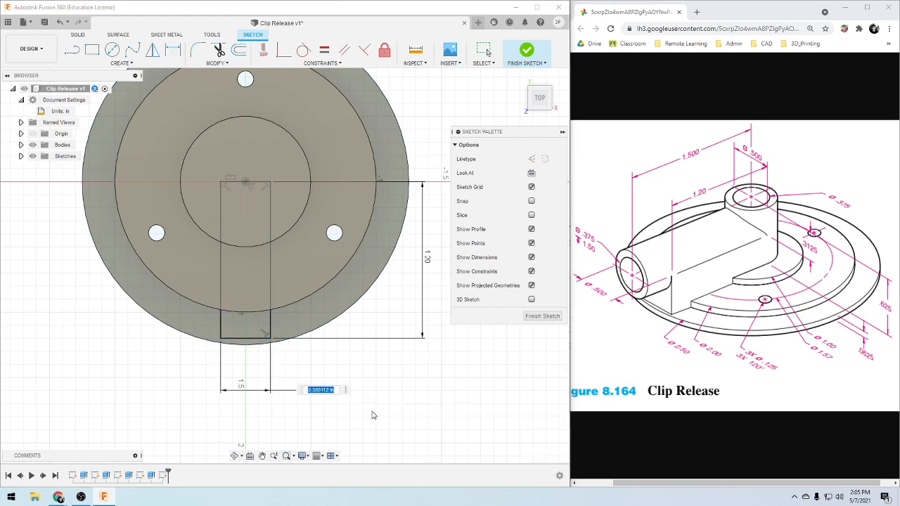
key("BackSpace")
type(".5")
key("Return")
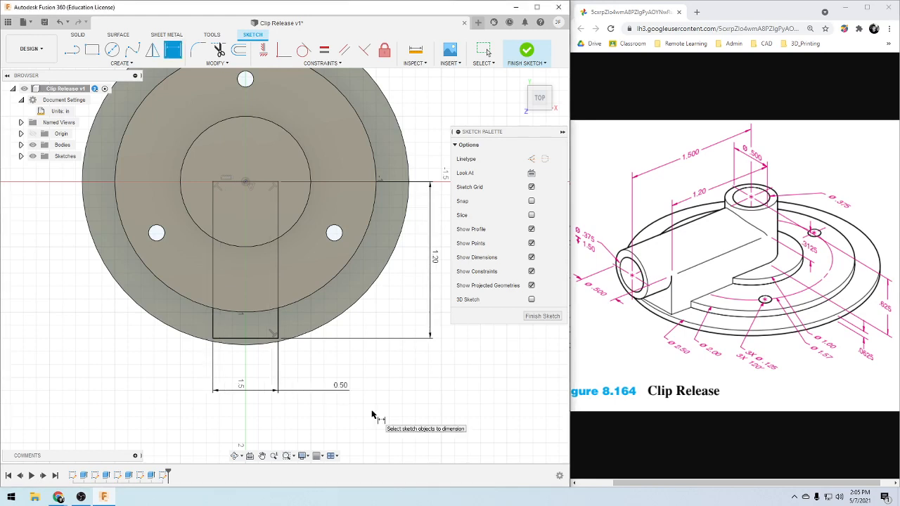
scroll(279, 313, "down", 2)
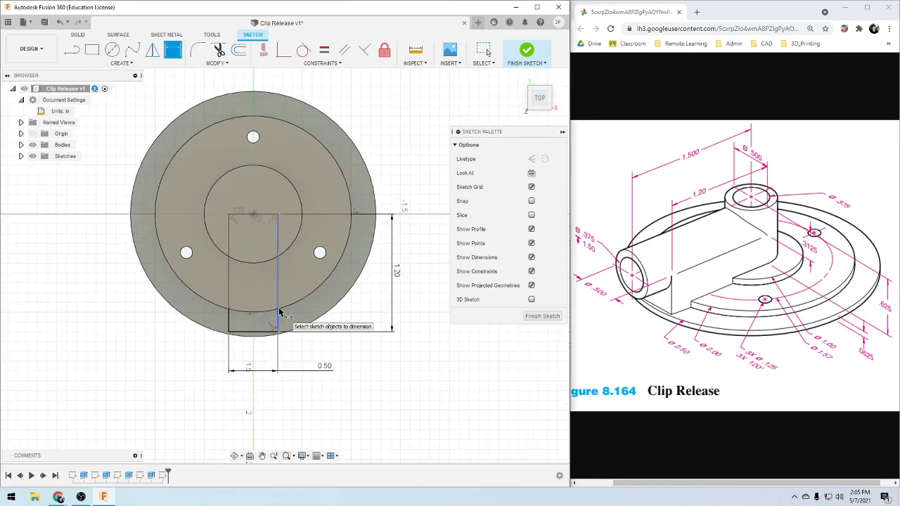
scroll(280, 313, "up", 1)
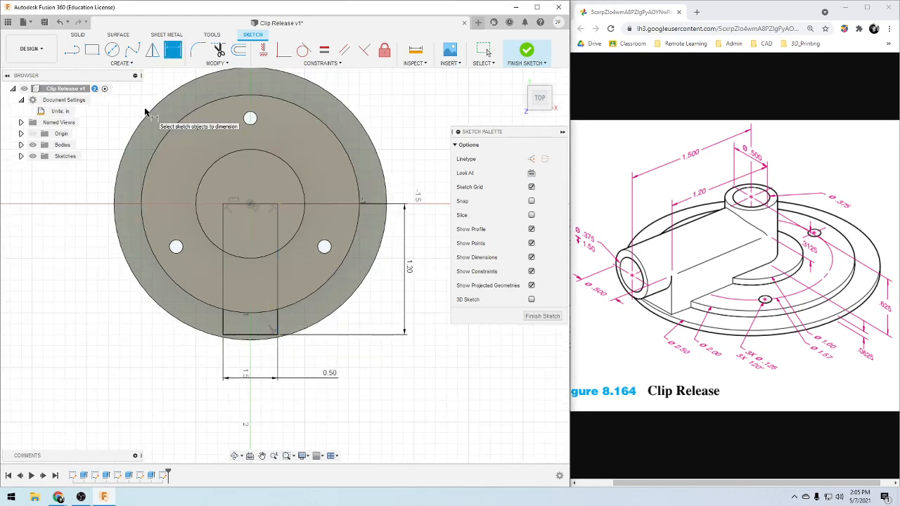
key("e")
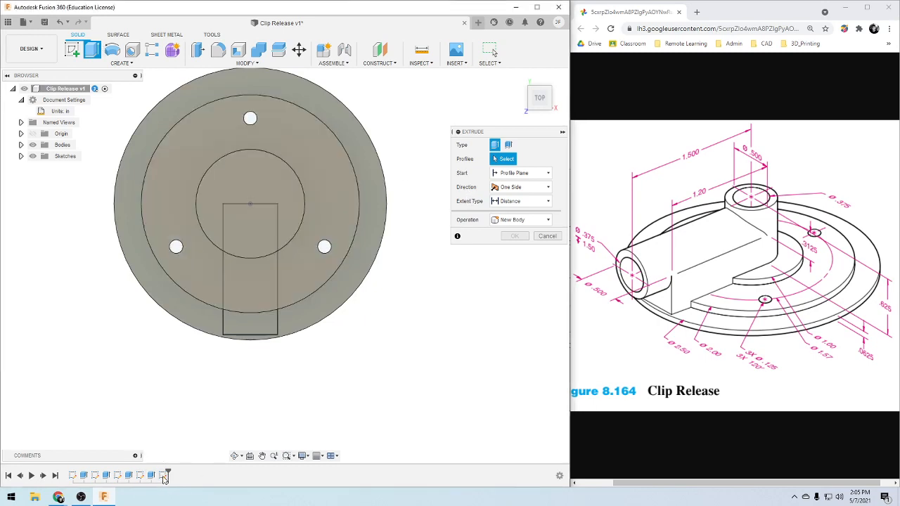
left_click(548, 235)
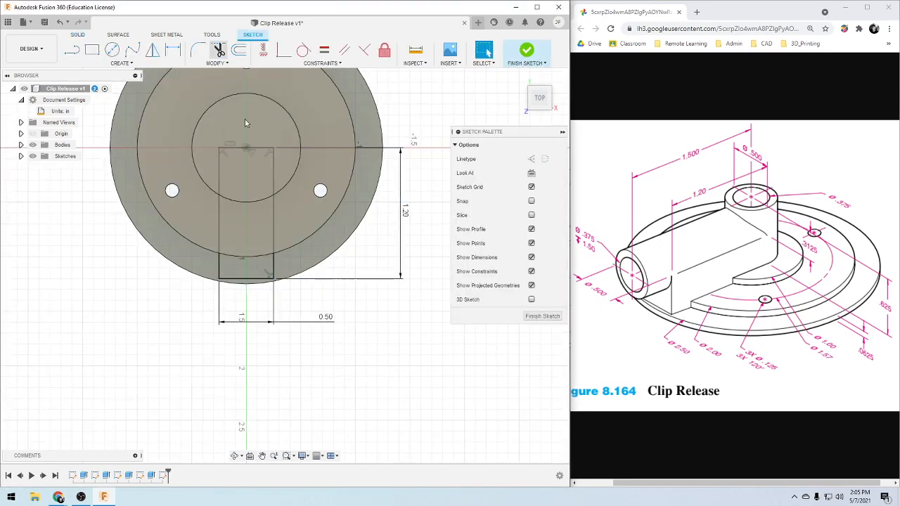
Sketch a circle centered on the discs' center that reaches the corners of the rectangle's inner short edge
key("c")
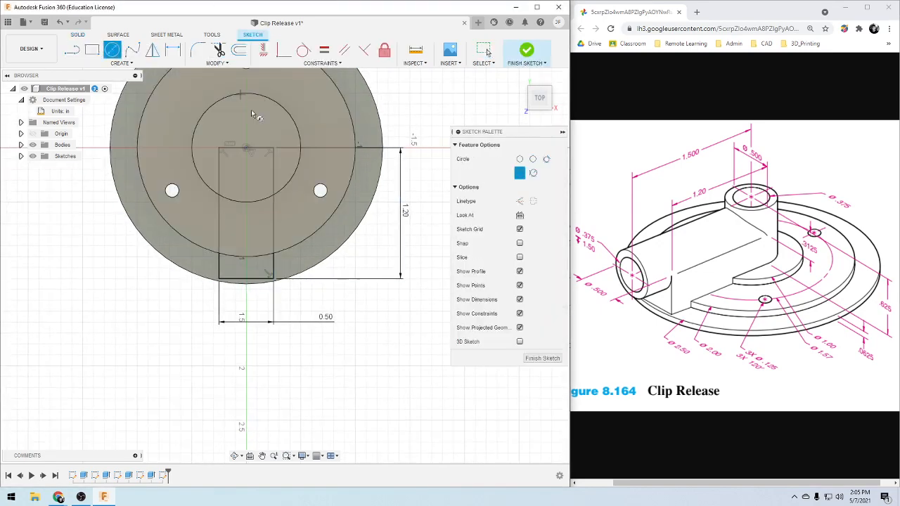
left_click(246, 152)
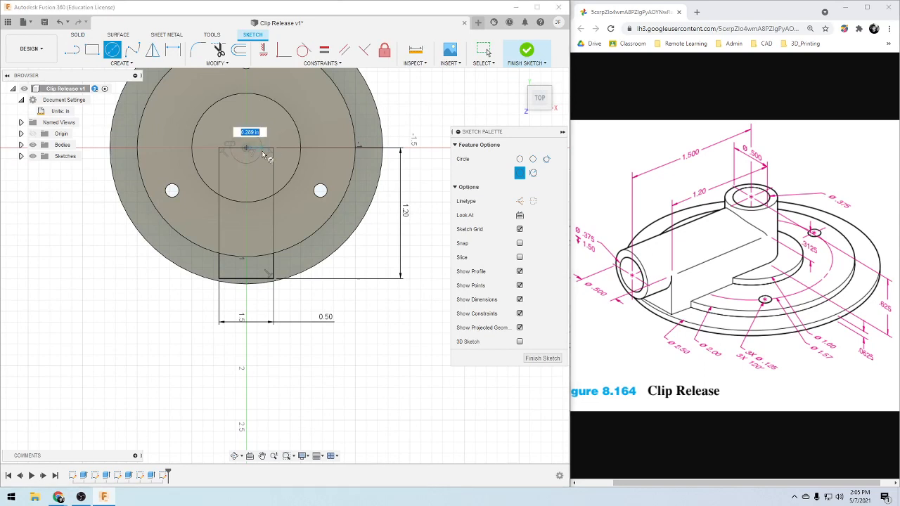
left_click(272, 147)
scroll(245, 140, "up", 3)
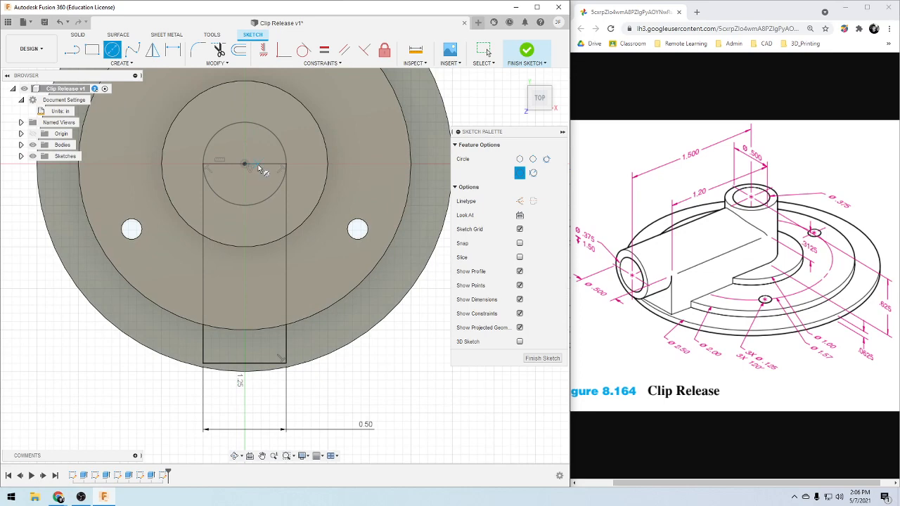
left_click(282, 166)
scroll(277, 222, "down", 3)
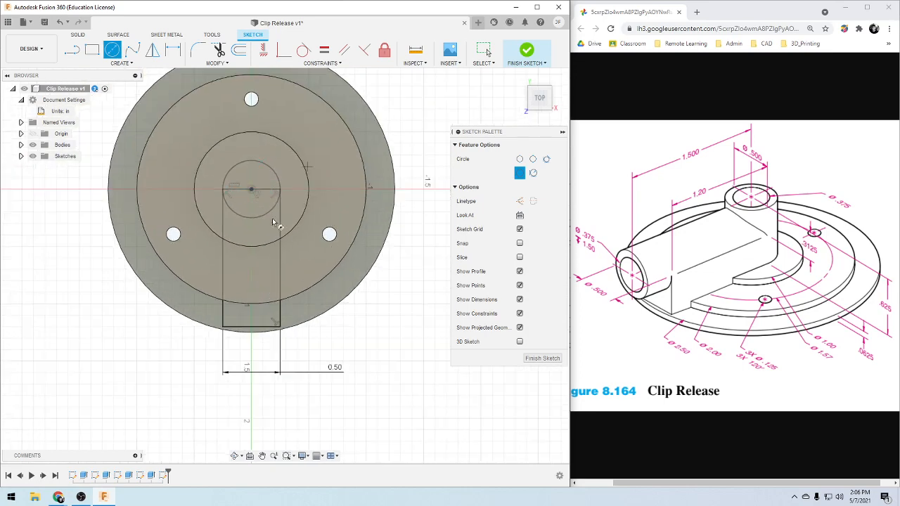
Set up an extrusion of 0.125 in using the four profiles that form the round-ended block outline
key("e")
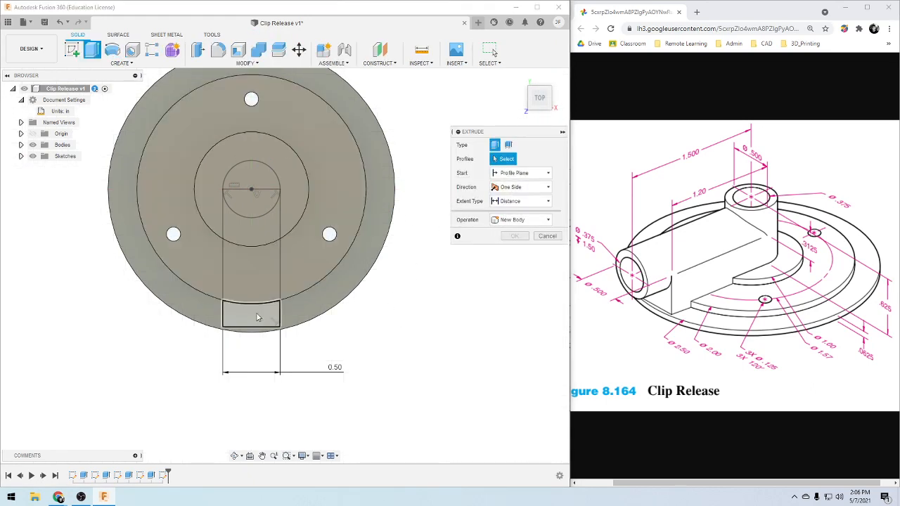
left_click(261, 315)
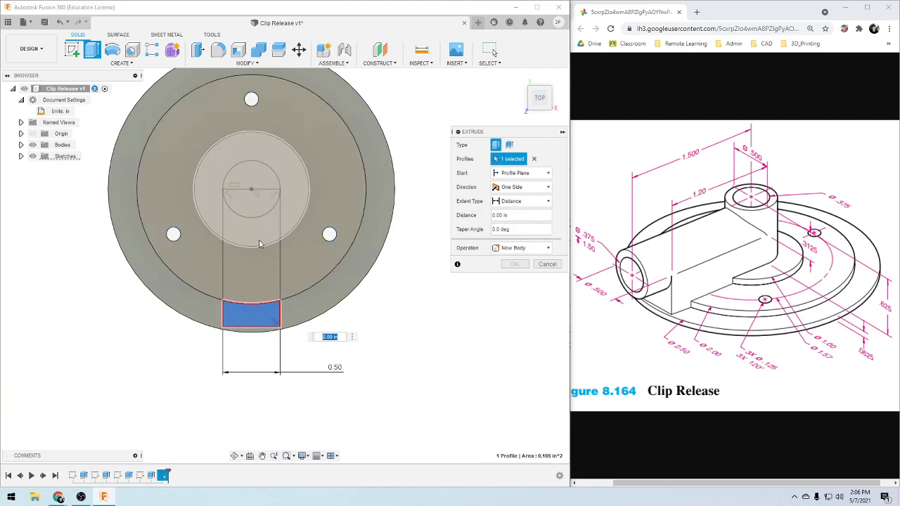
type(".0625")
key("Tab")
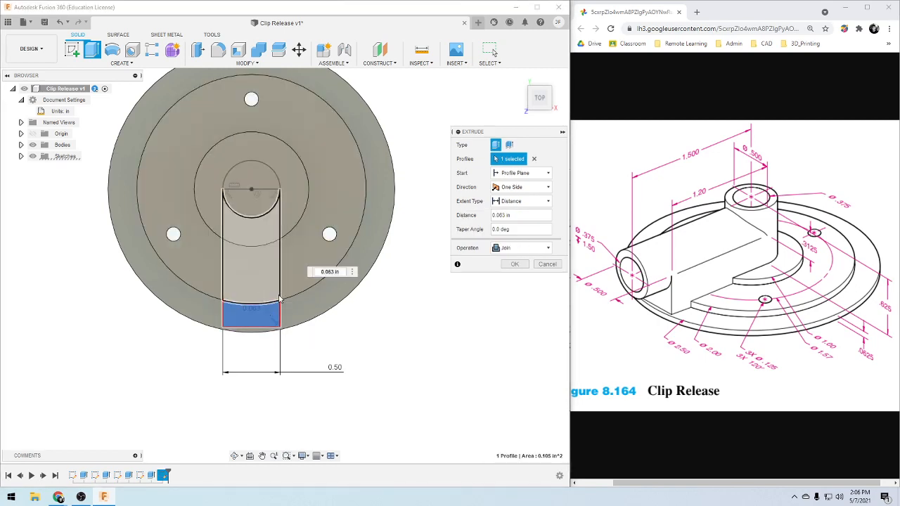
left_click(280, 299)
type(".125")
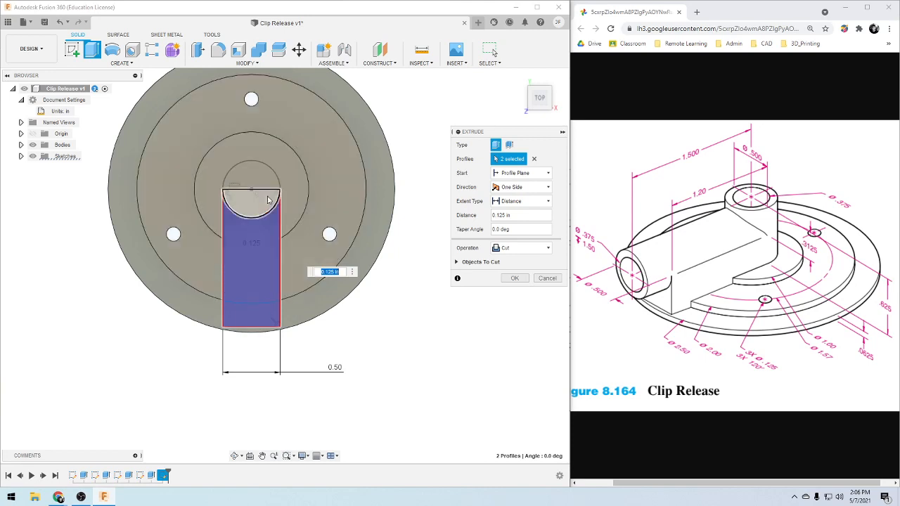
key("Tab")
left_click(274, 200)
left_click(272, 181)
scroll(384, 347, "down", 1)
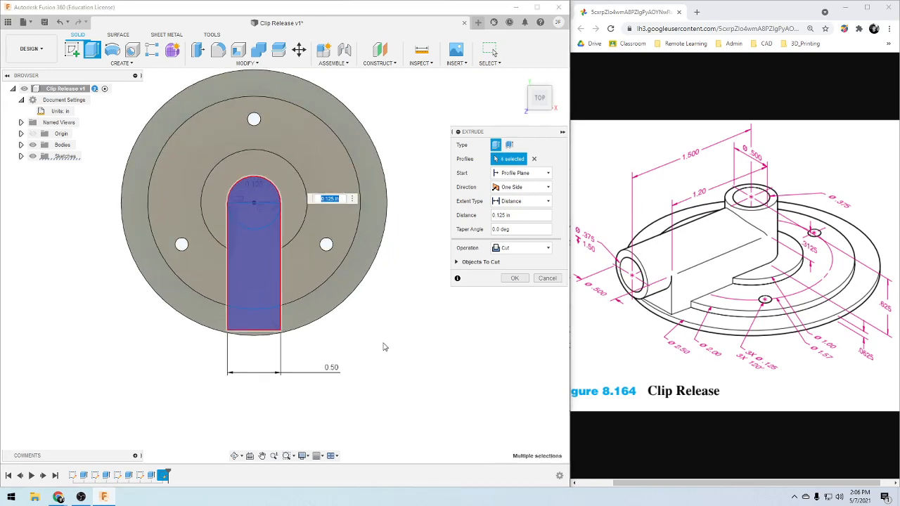
middle_click_drag(398, 366, 400, 338, "shift")
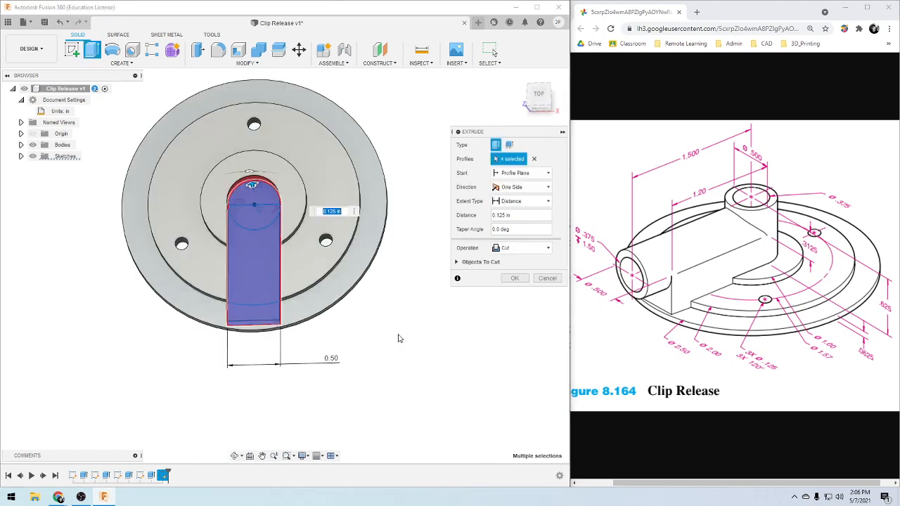
scroll(400, 337, "down", 1)
Extrude the round-ended outline by .0625+.0625+.3125 in, joining it to the discs
left_click(519, 249)
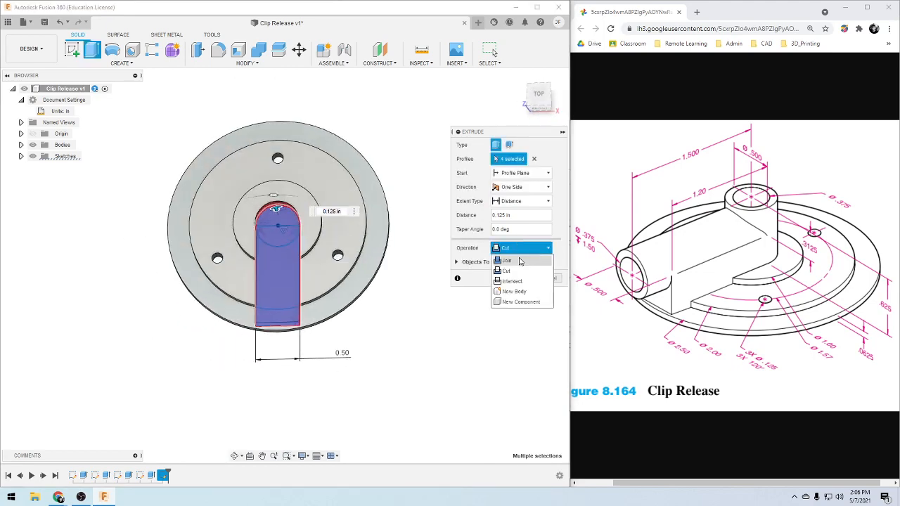
left_click(507, 260)
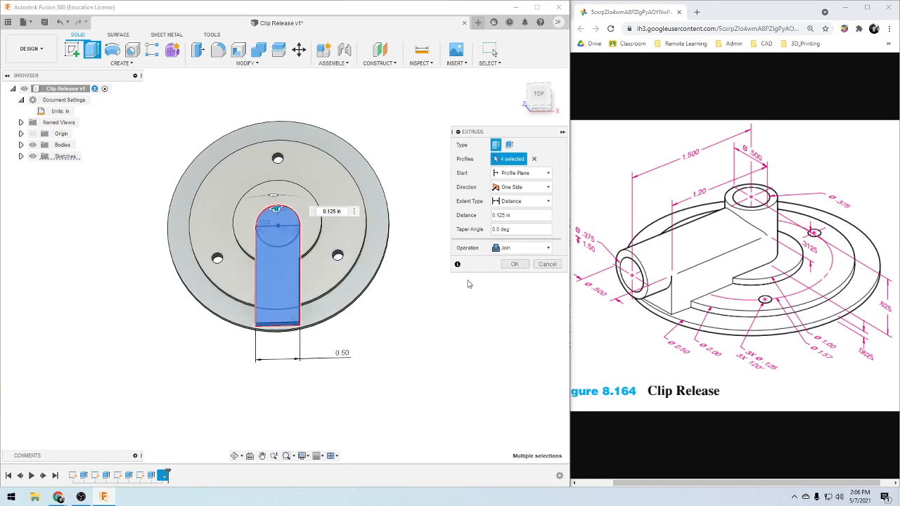
left_click(494, 216)
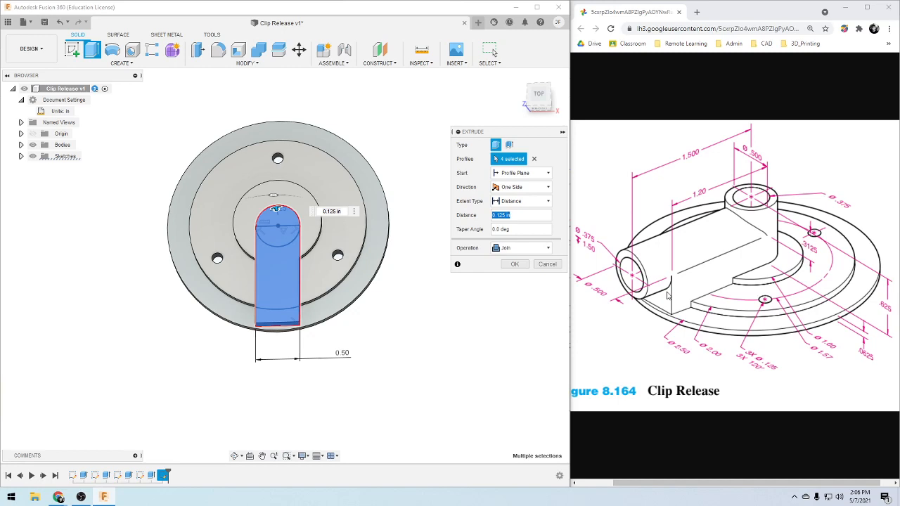
key("BackSpace")
type(".0625+.0")
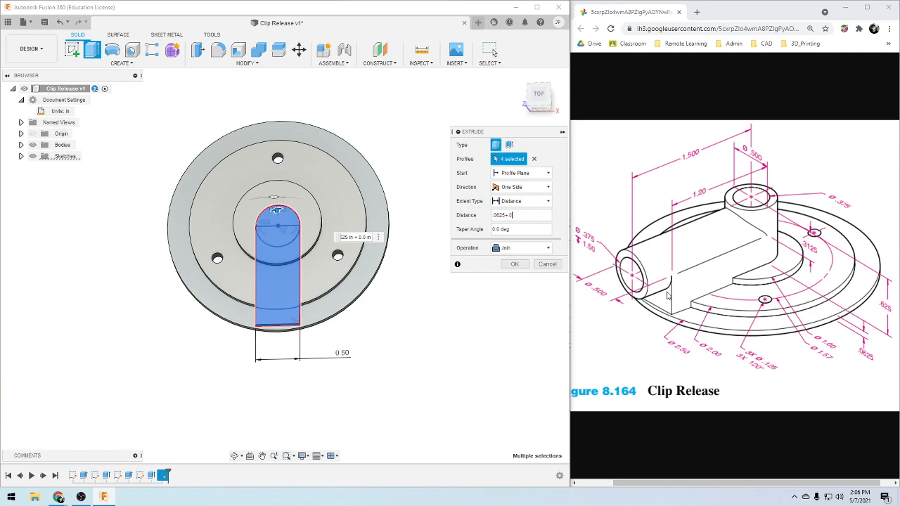
type("625+.3125")
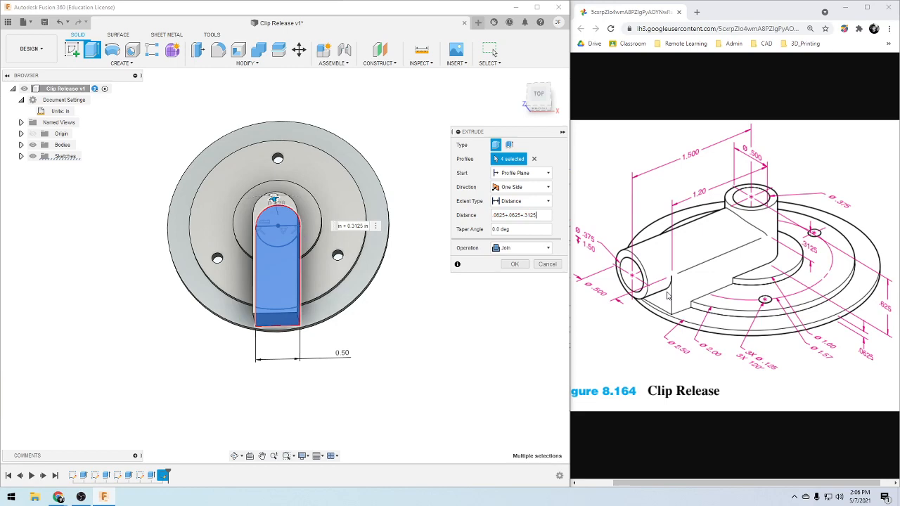
key("Return")
middle_click_drag(379, 323, 307, 344, "shift")
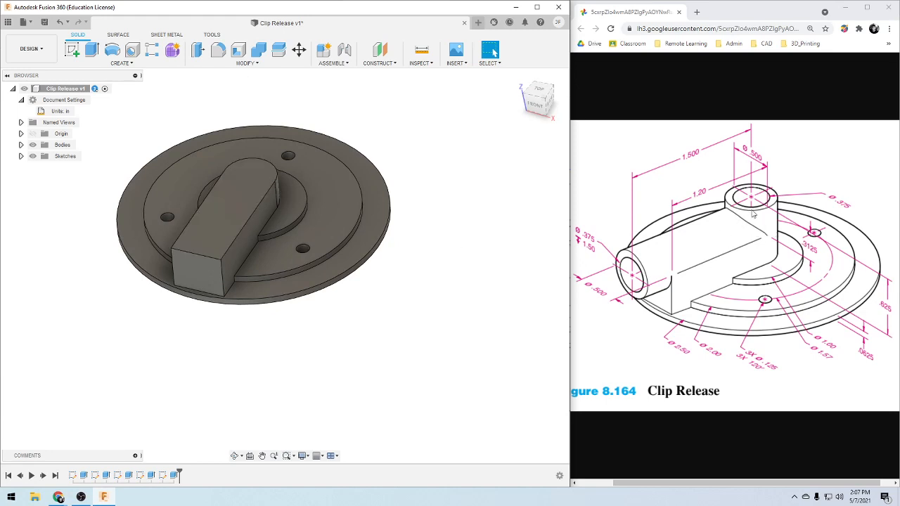
Sketch a circle on the block's top face, centered on the discs' center and matching the block's rounded end
middle_click_drag(72, 186, 73, 227, "shift")
left_click(72, 50)
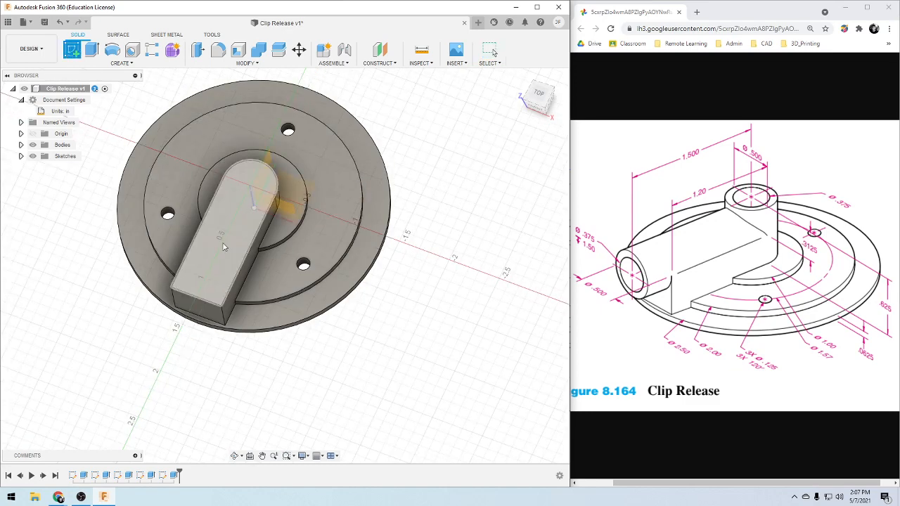
left_click(235, 225)
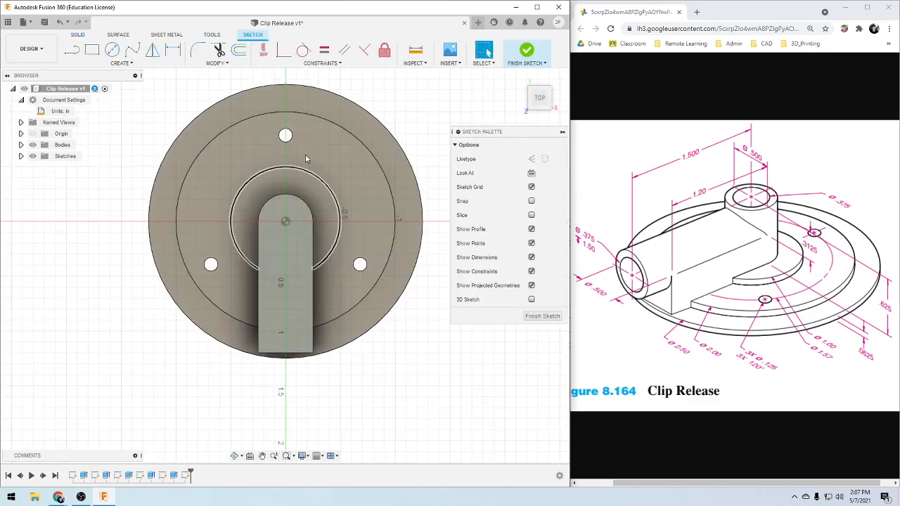
key("c")
left_click(285, 221)
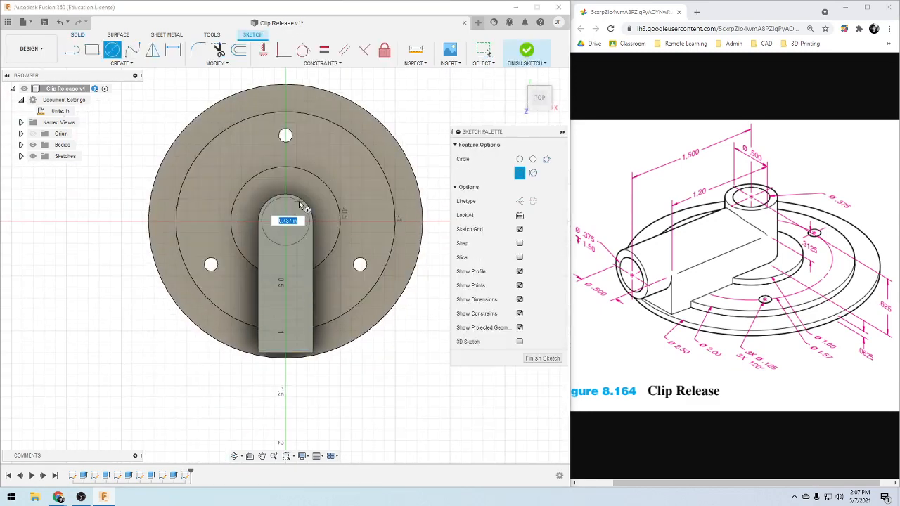
left_click(305, 204)
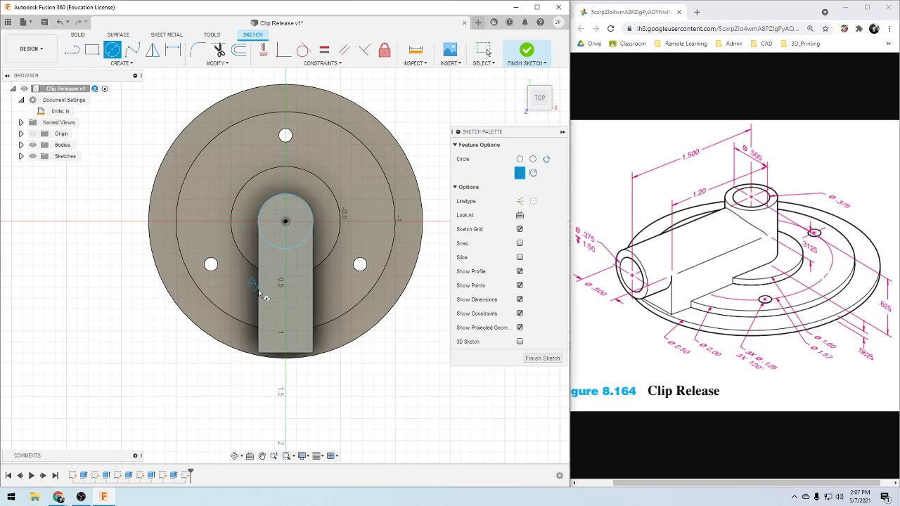
Extrude the circle 0.3125 in upward from the block's top face, joined to the body
key("e")
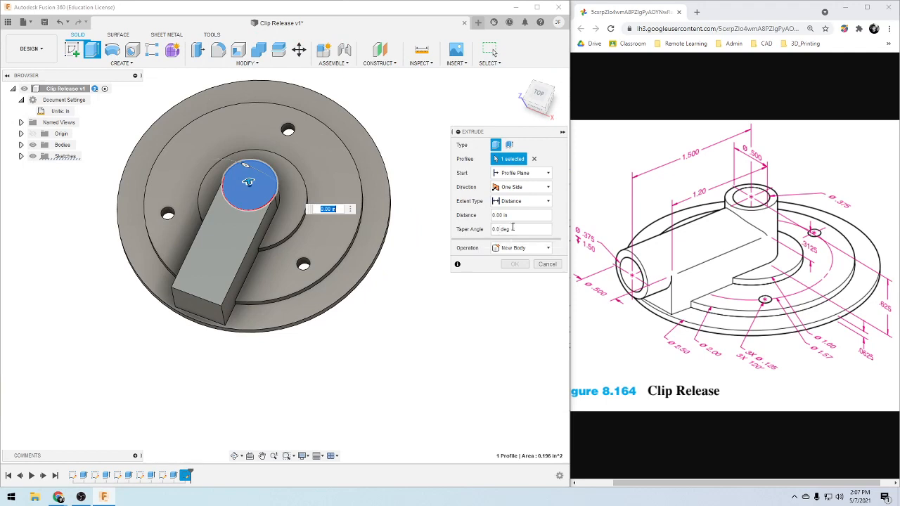
left_click(499, 215)
type("0.3125")
key("Return")
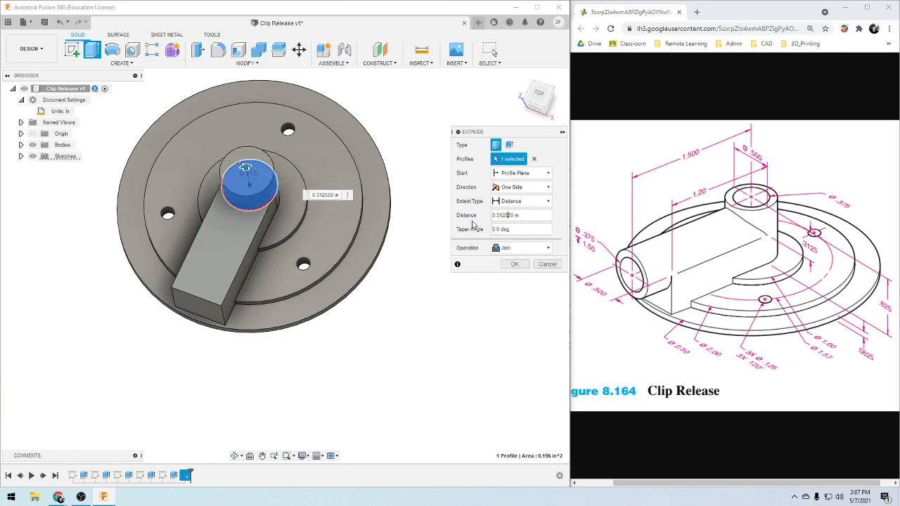
Sketch a 0.5 in circle on the block's flat end face, centered on the midpoint of its upper edge
middle_click_drag(339, 383, 337, 320, "shift")
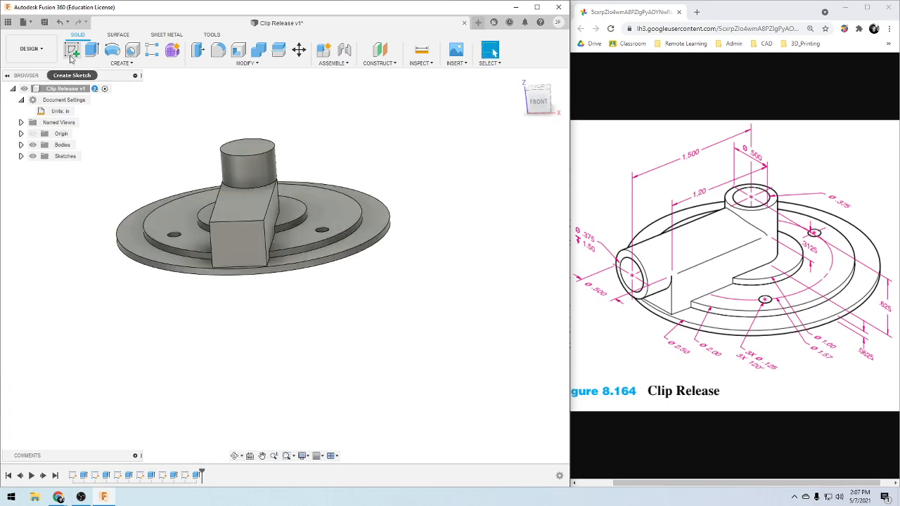
left_click(72, 50)
left_click(222, 241)
left_click(230, 239)
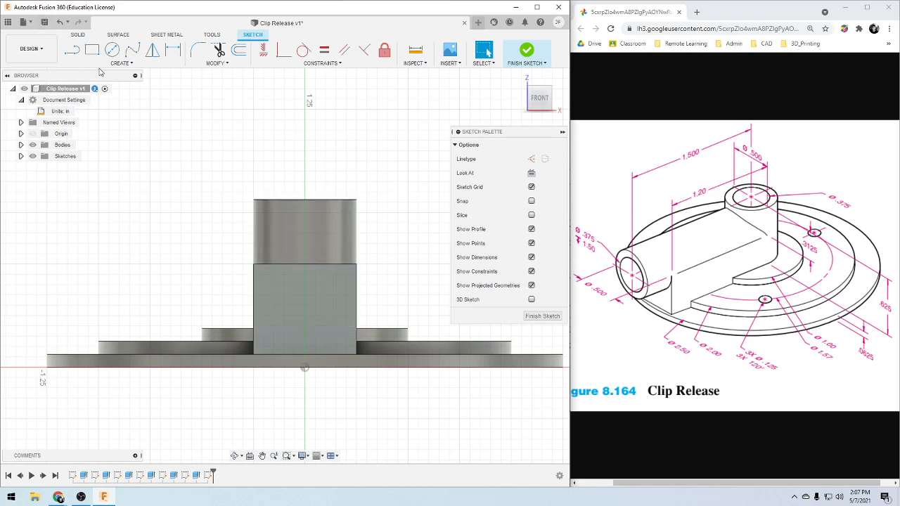
left_click(113, 50)
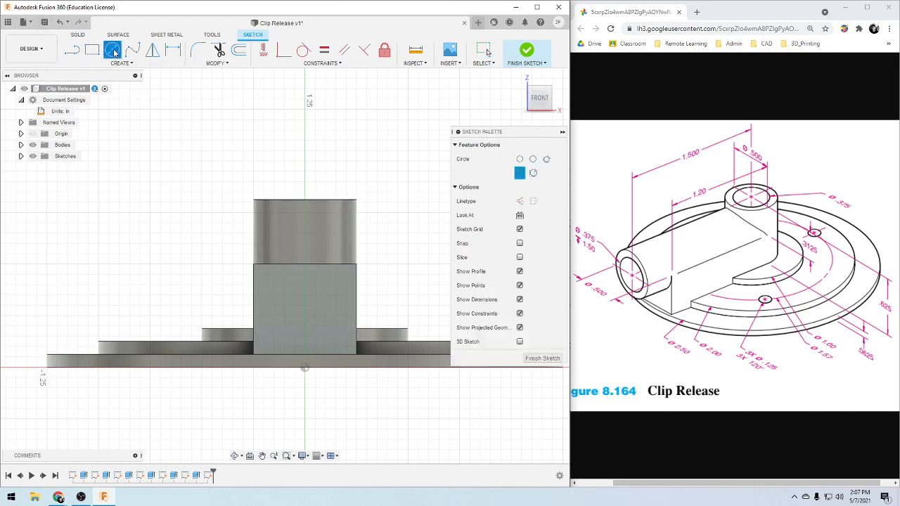
left_click(304, 264)
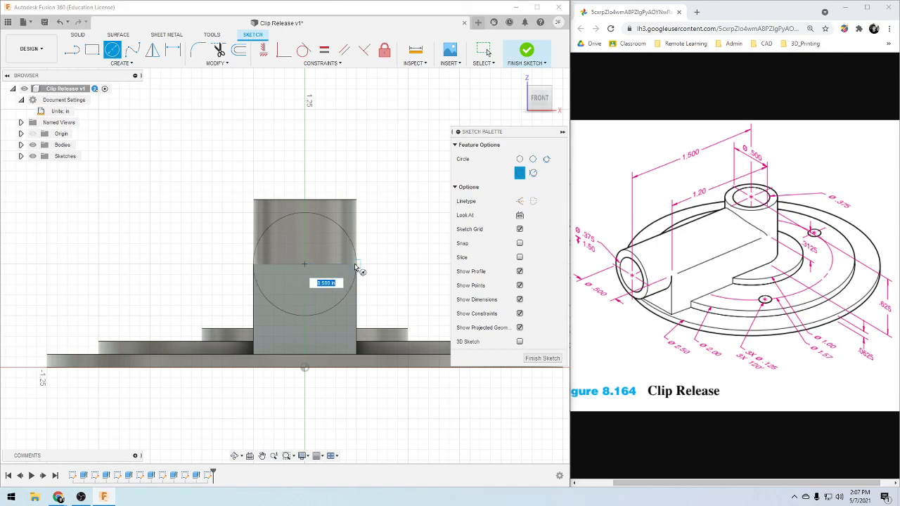
left_click(355, 269)
scroll(313, 278, "down", 3)
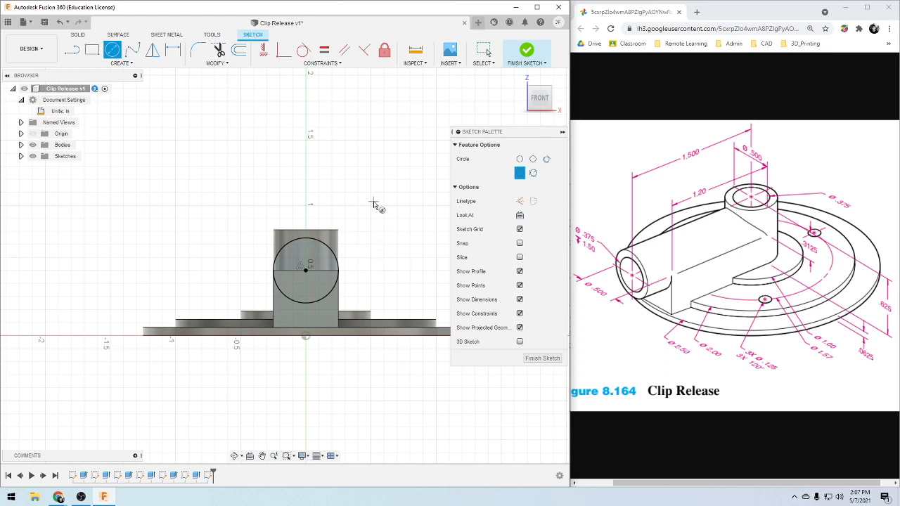
middle_click_drag(373, 239, 354, 231, "shift")
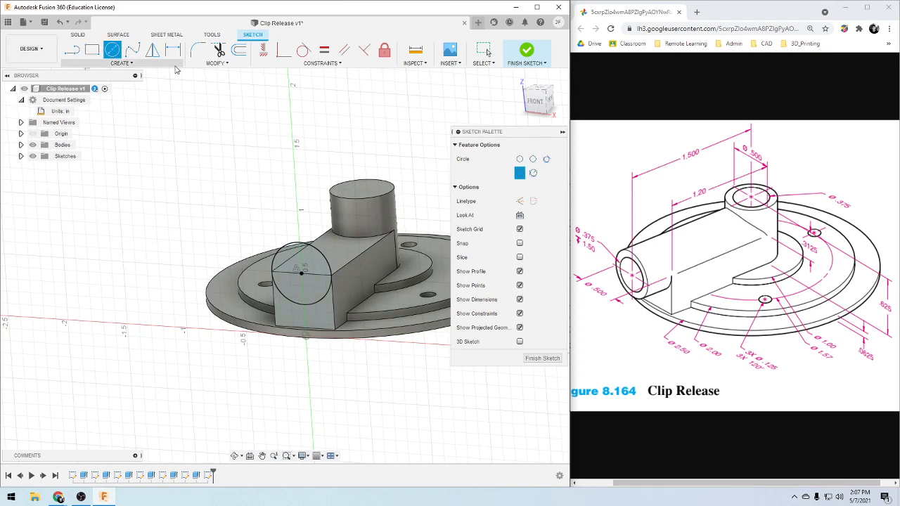
Set up a Join extrusion of the end-face circle's upper half, running -1.20 in back along the block
key("e")
left_click(304, 259)
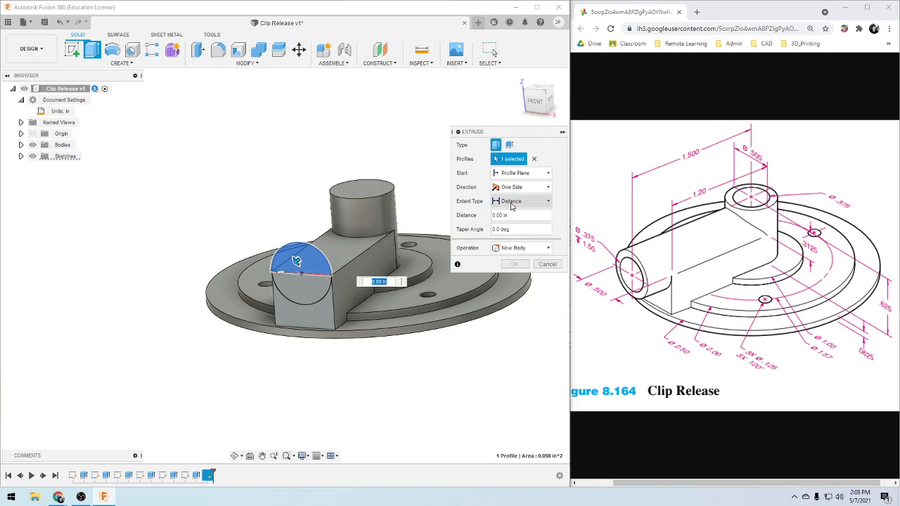
left_click(521, 250)
left_click(512, 261)
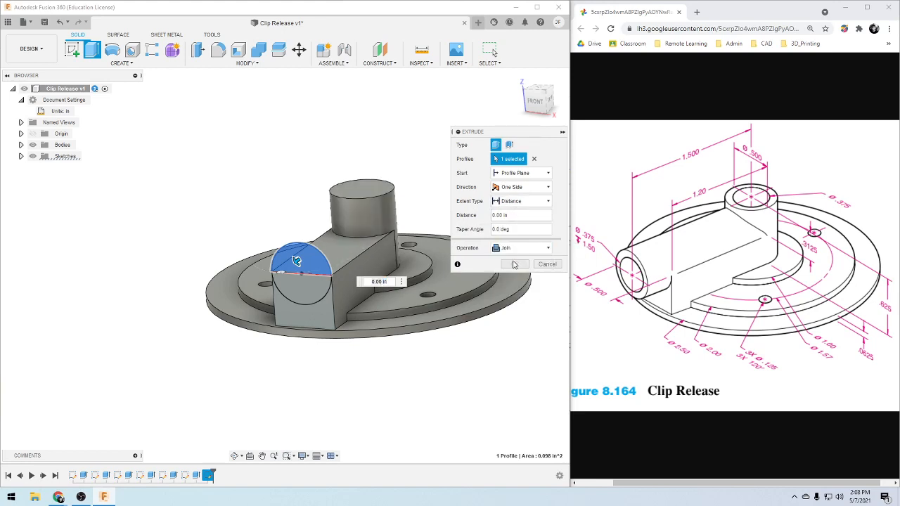
left_click(529, 204)
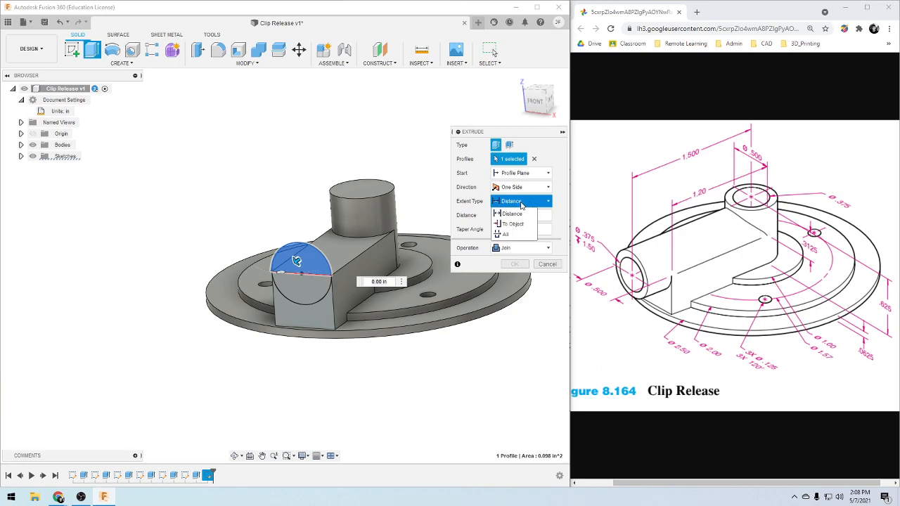
left_click(521, 204)
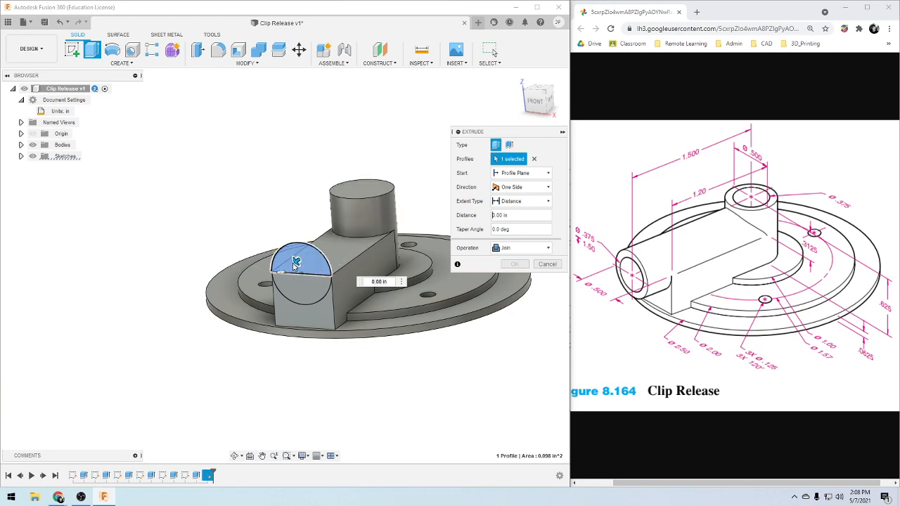
left_click_drag(296, 262, 346, 224)
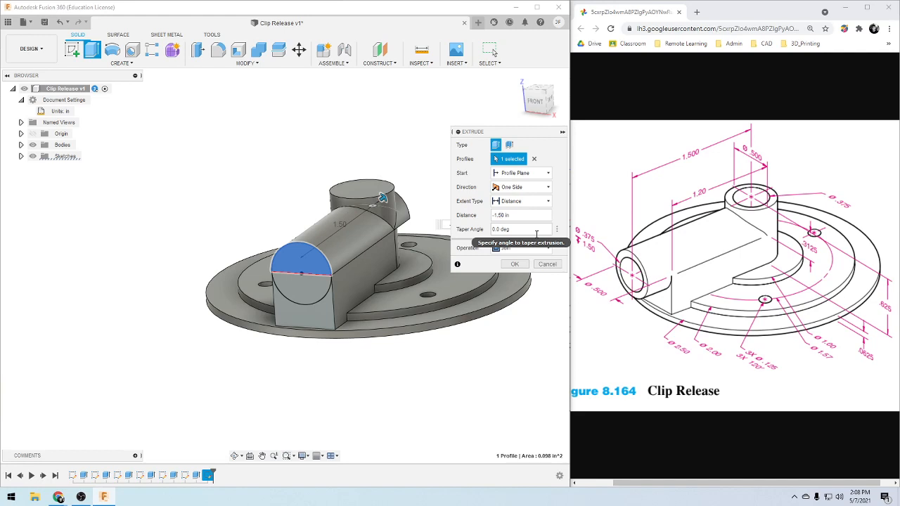
middle_click_drag(355, 386, 310, 397, "shift")
left_click_drag(405, 209, 373, 217)
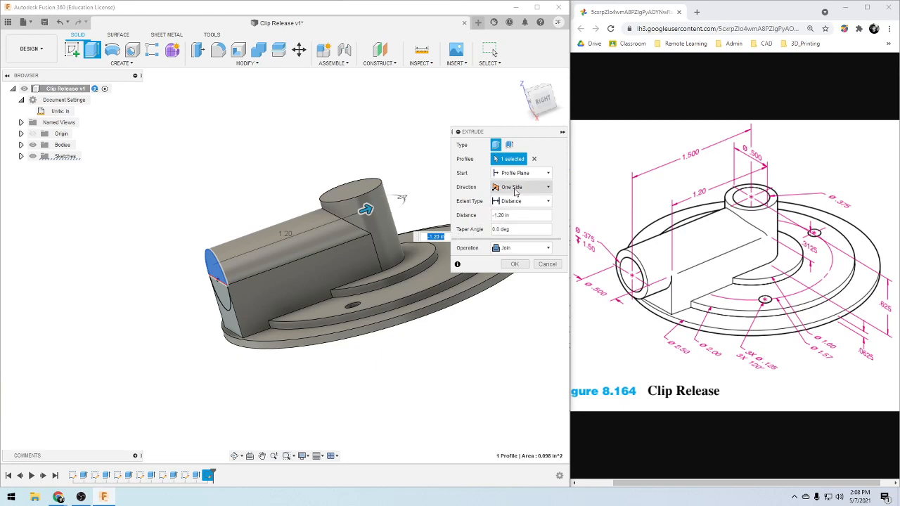
left_click(517, 189)
left_click(514, 211)
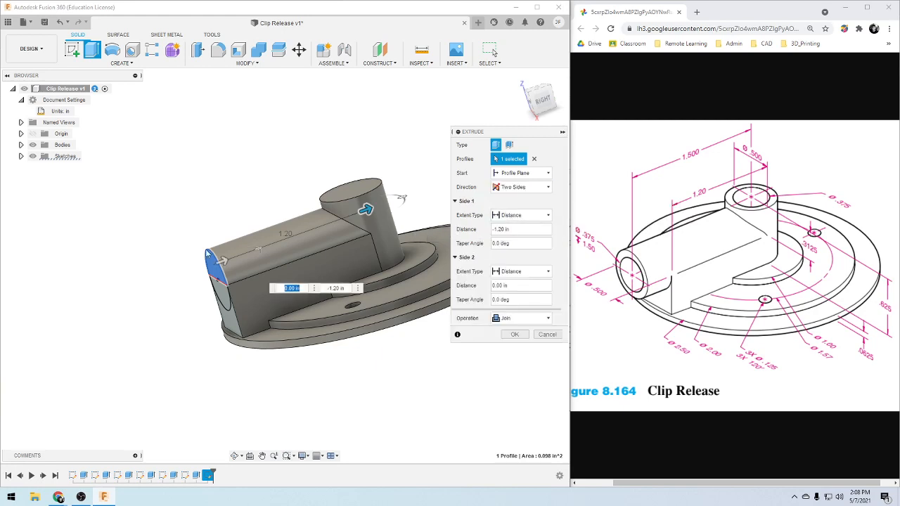
middle_click_drag(143, 332, 164, 316, "shift")
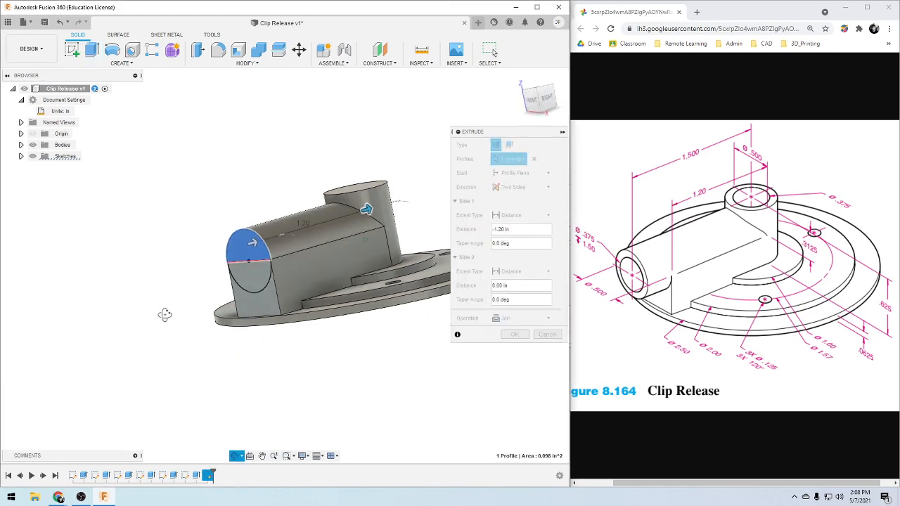
left_click(241, 252)
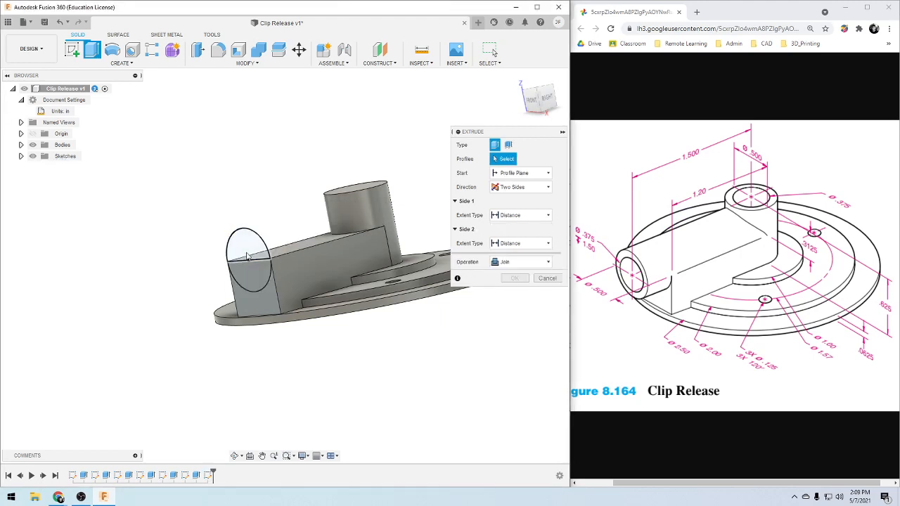
left_click(246, 251)
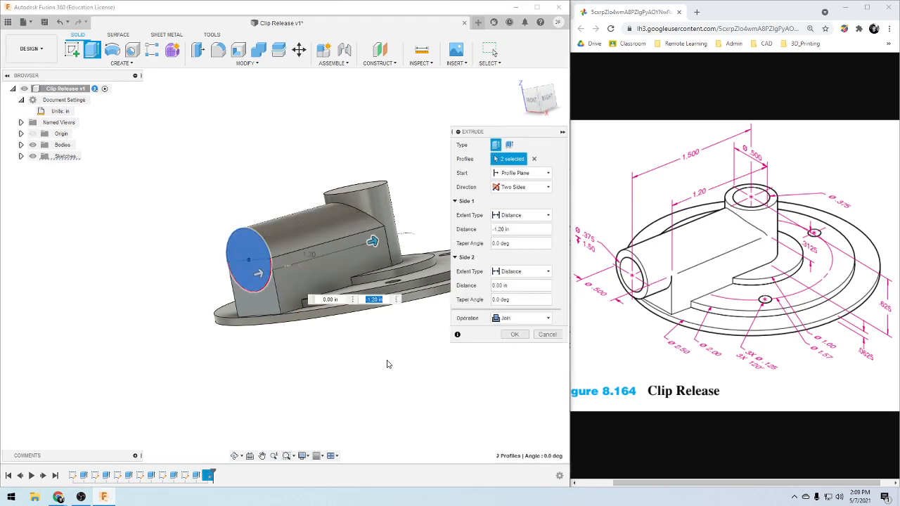
middle_click_drag(389, 364, 363, 367, "shift")
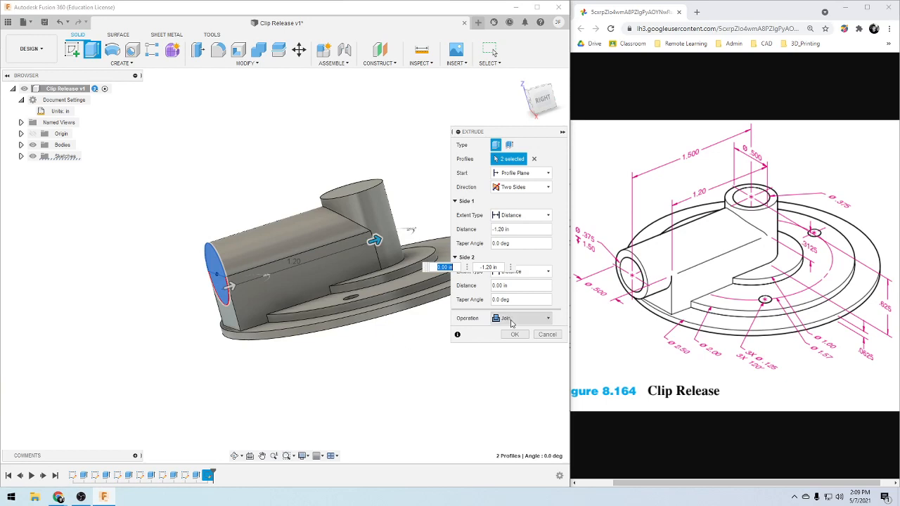
left_click(508, 286)
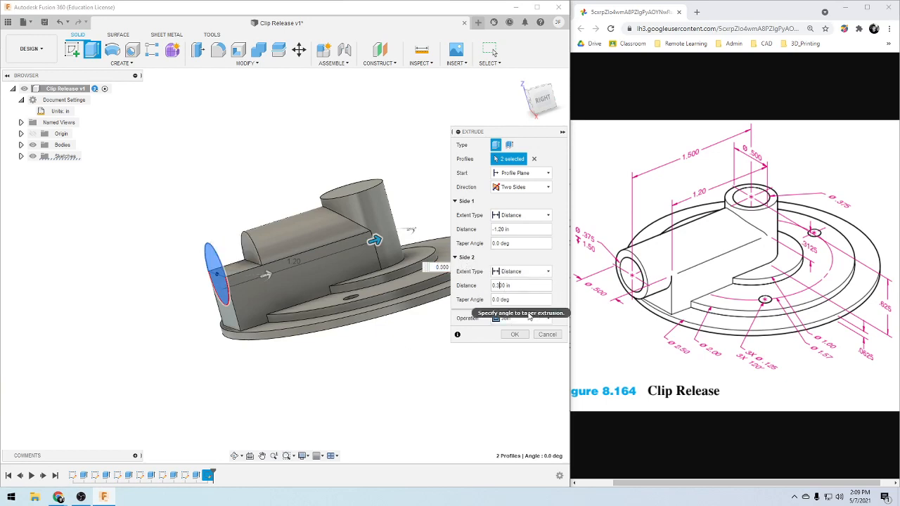
left_click(529, 318)
left_click(504, 320)
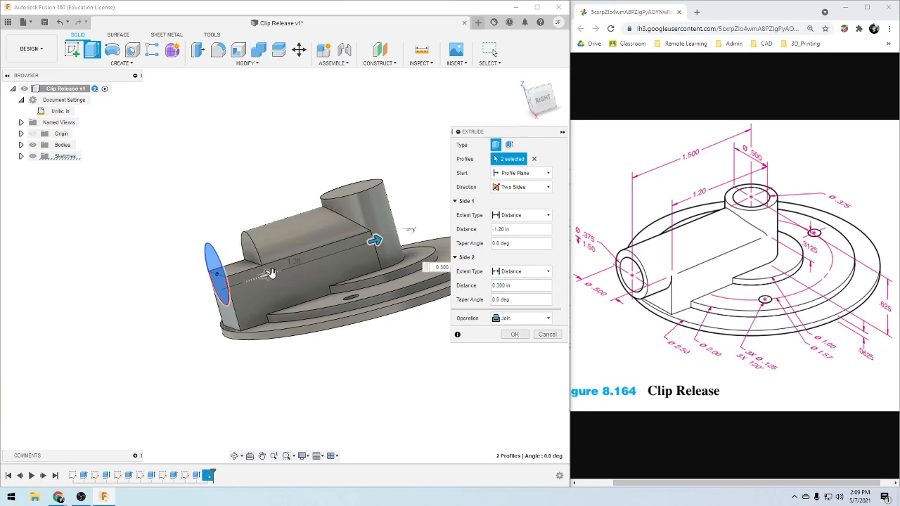
left_click_drag(271, 274, 257, 283)
left_click_drag(266, 281, 285, 273)
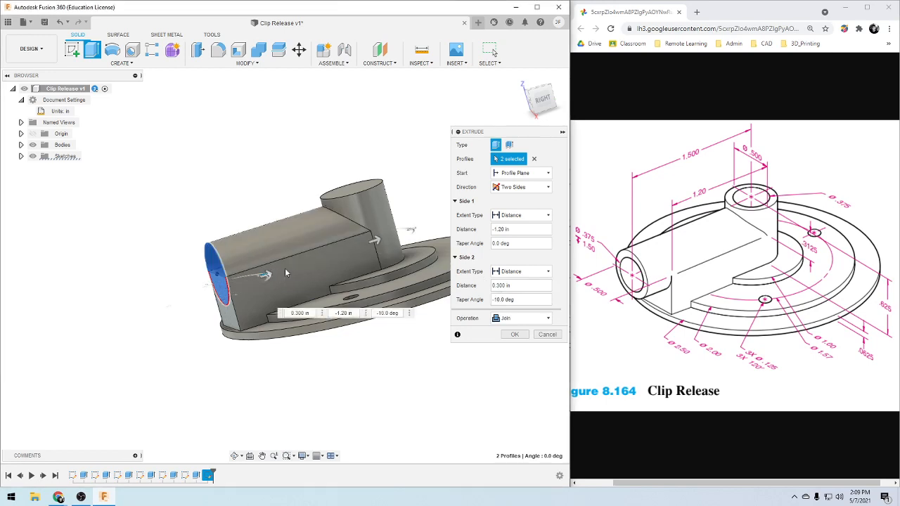
left_click(529, 300)
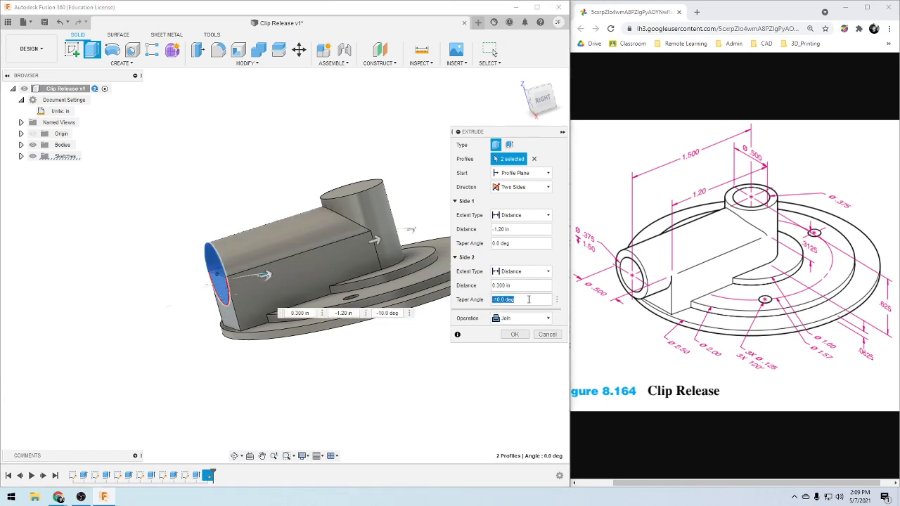
key("BackSpace")
left_click_drag(264, 275, 190, 308)
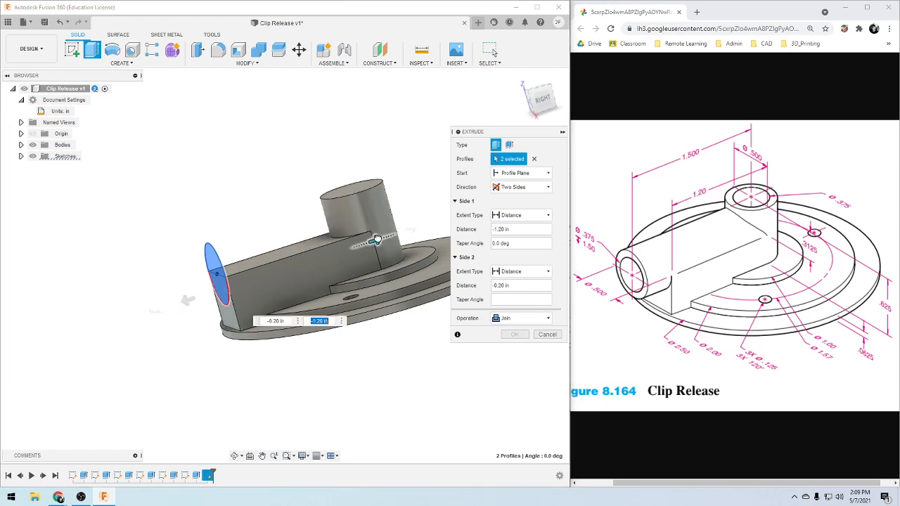
left_click_drag(376, 238, 363, 245)
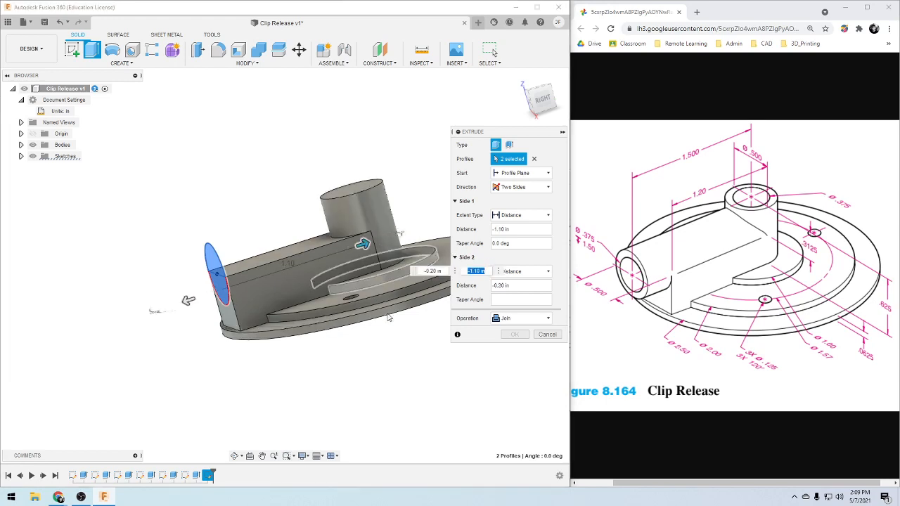
left_click(517, 190)
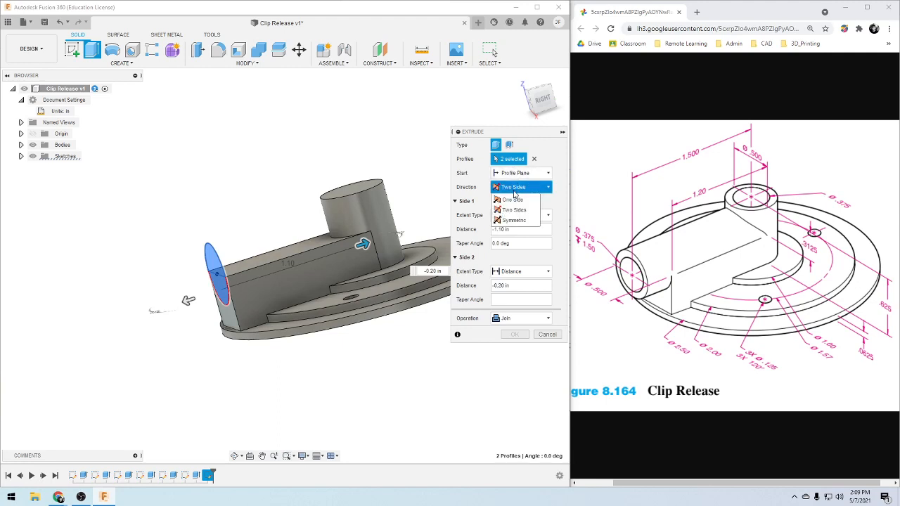
left_click(544, 193)
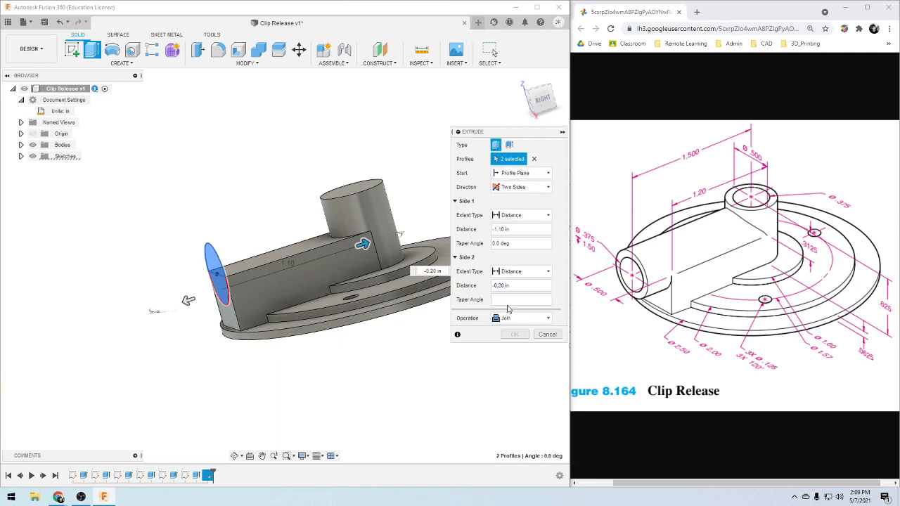
left_click(552, 334)
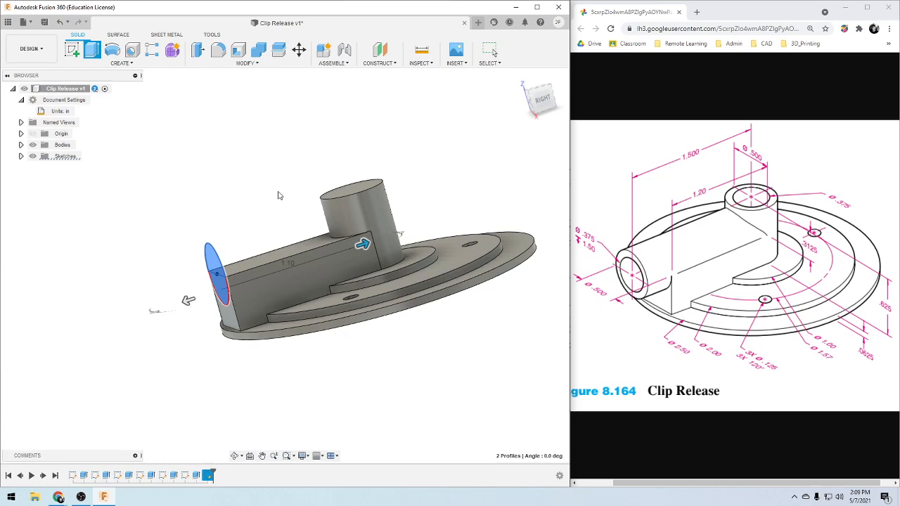
Set up an extrusion of both halves of the end-face circle, 0.300 in outward from the block's flat end
mouse_move(270, 402)
middle_mouse_down("shift")
mouse_move(263, 408)
mouse_move(277, 404)
middle_mouse_up("shift")
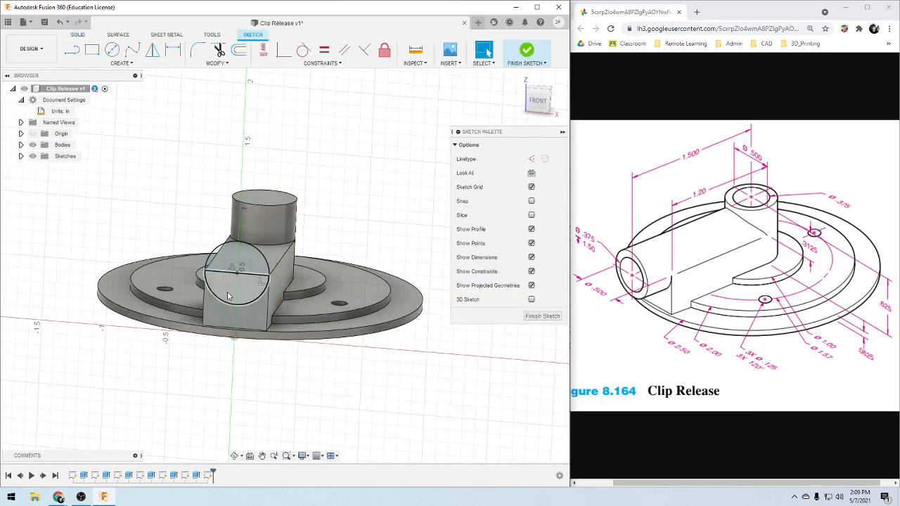
middle_click_drag(228, 296, 239, 282, "shift")
key("e")
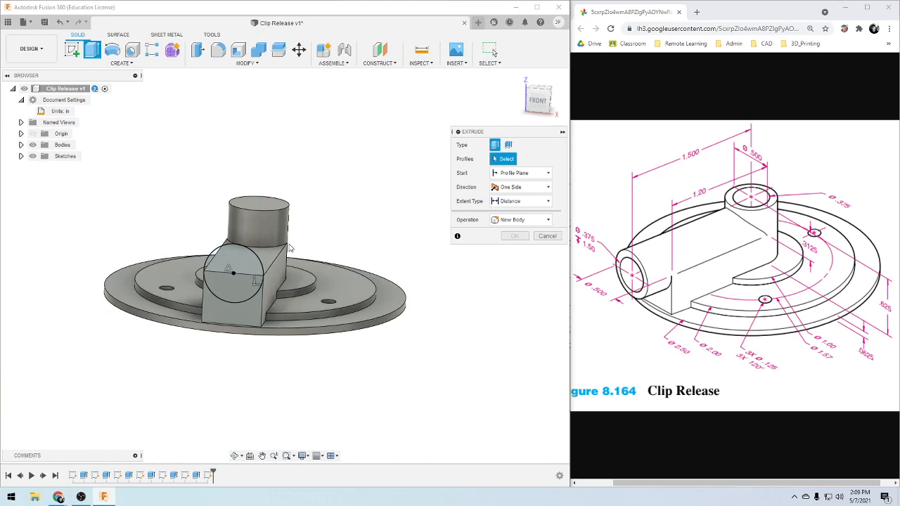
left_click(239, 271)
left_click(232, 290)
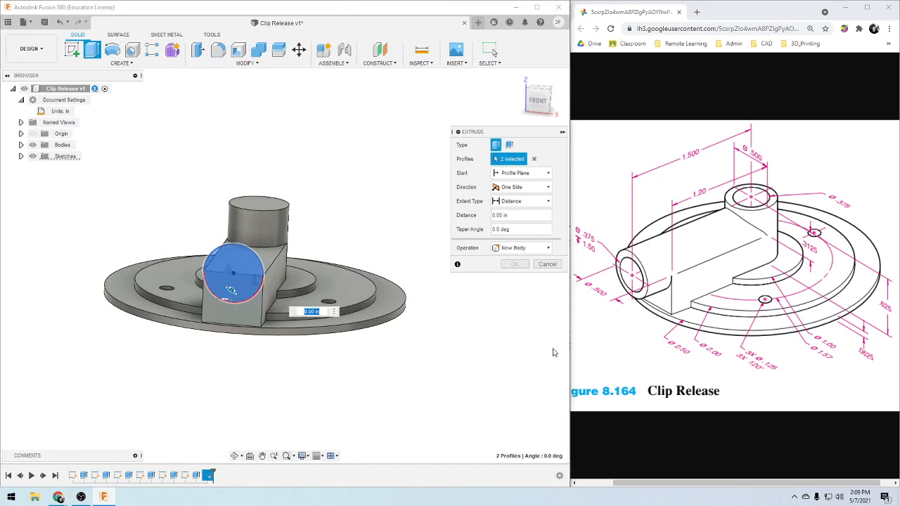
left_click(499, 215)
Make the extrusion two-sided, with a second-side distance of -1.20 in and the Join operation
left_click(521, 187)
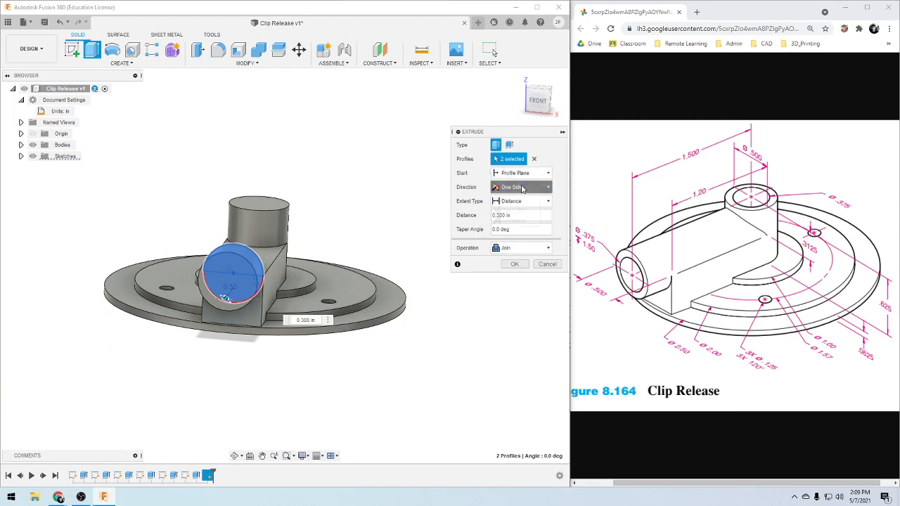
left_click(512, 210)
middle_click_drag(417, 420, 368, 412, "shift")
left_click(517, 285)
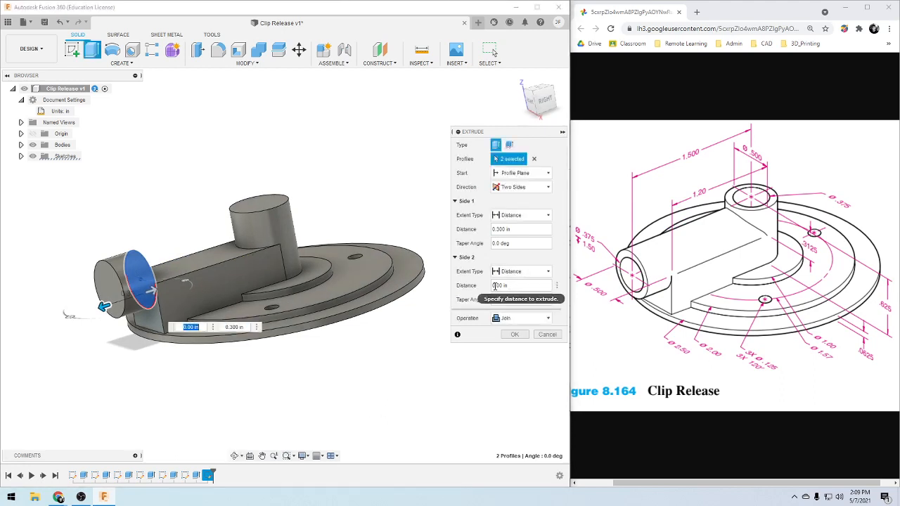
left_click(495, 286)
type("-1.")
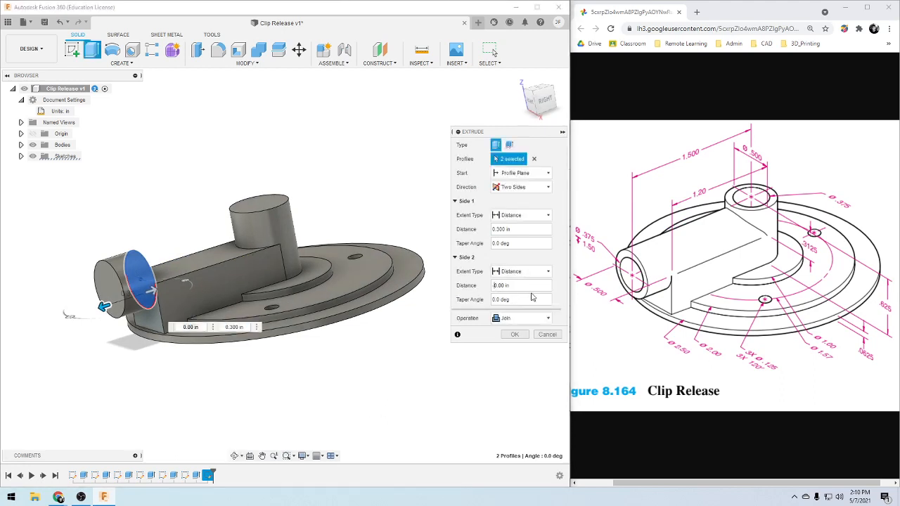
type("2")
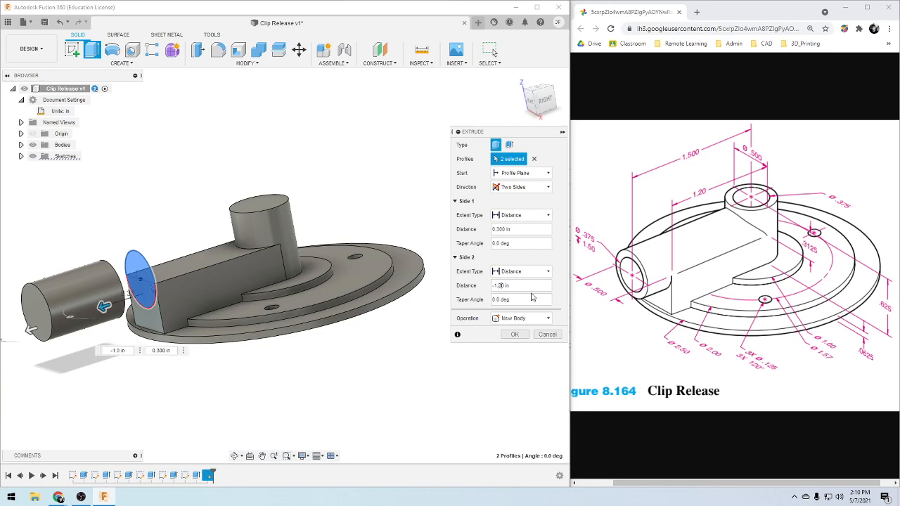
left_click(521, 318)
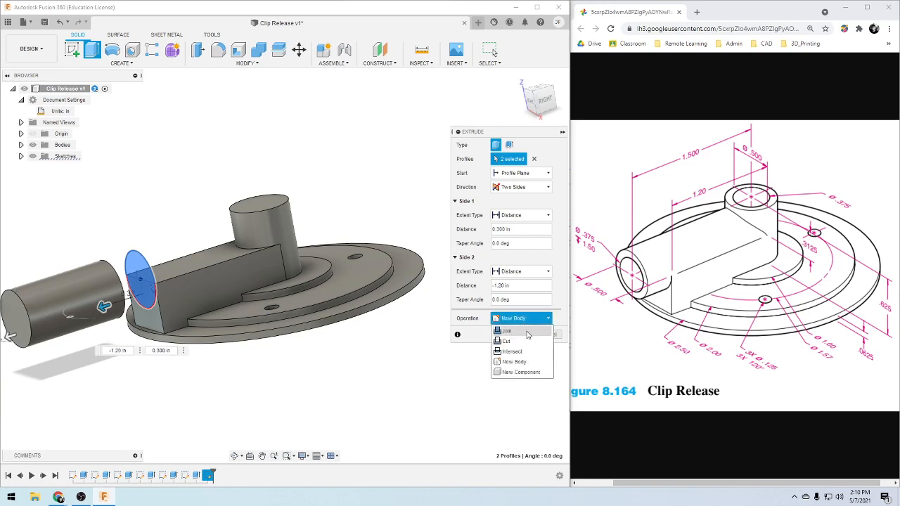
left_click(524, 331)
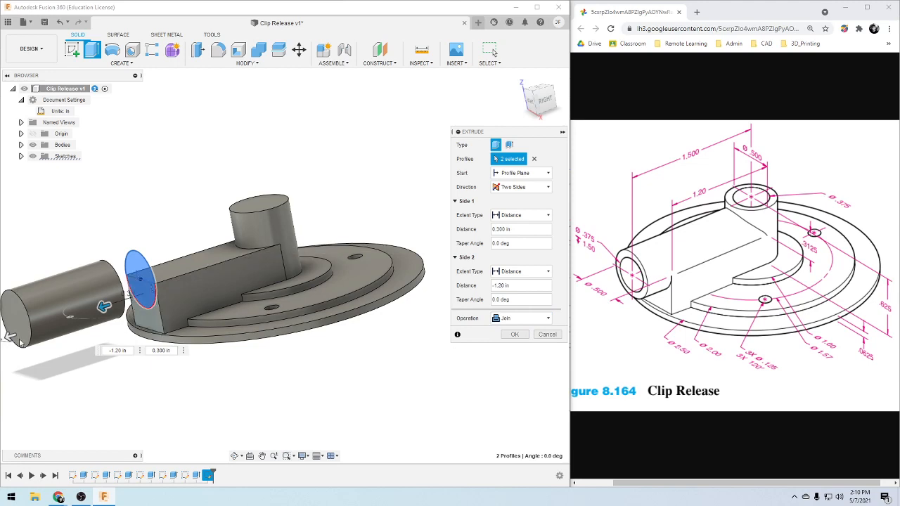
Set the extrusion's second-side distance to 1.20 in, keep it two-sided, and complete the horizontal cylinder
left_click(502, 289)
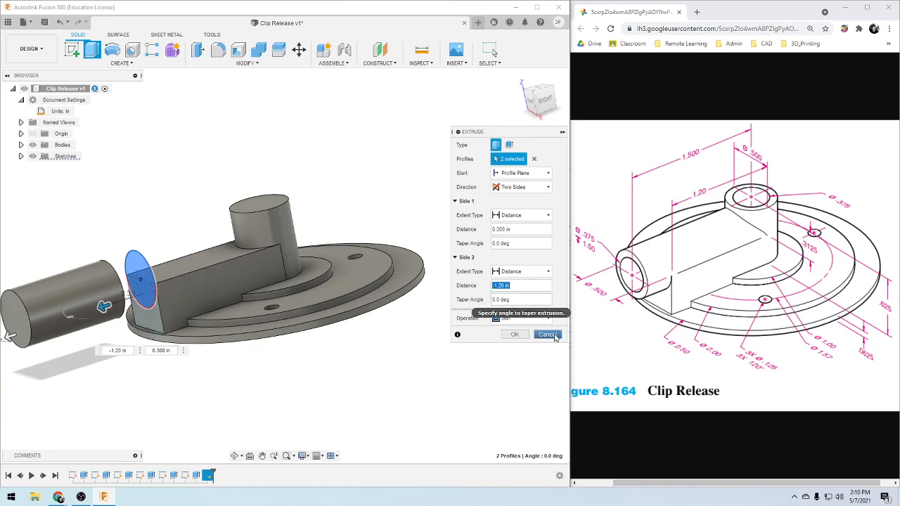
key("Left")
key("Left")
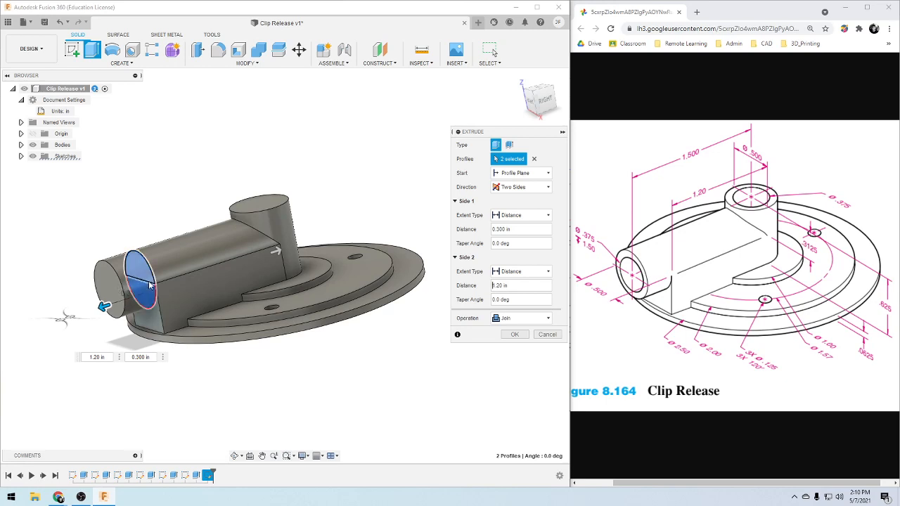
left_click(512, 189)
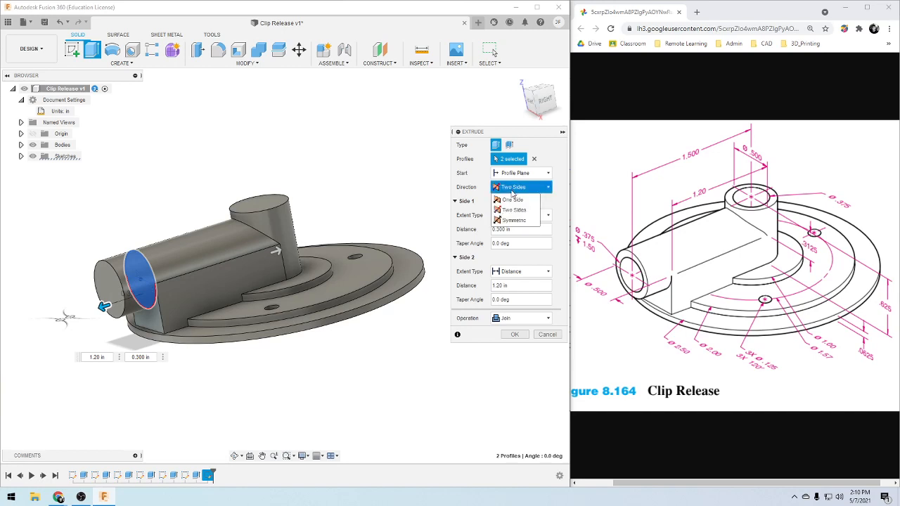
left_click(513, 192)
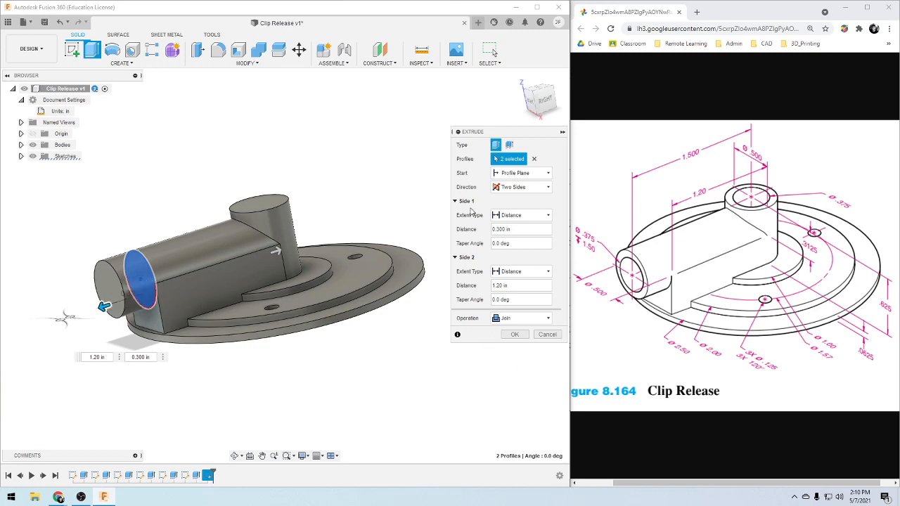
left_click(515, 335)
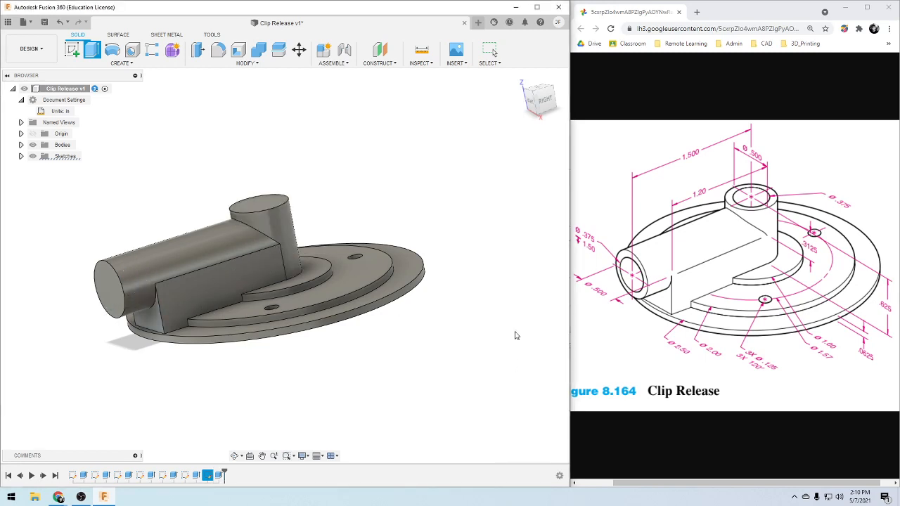
Sketch a circle about 0.32 in in diameter on the horizontal cylinder's end face, concentric with its outer edge
left_click(236, 456)
left_click_drag(239, 384, 240, 419)
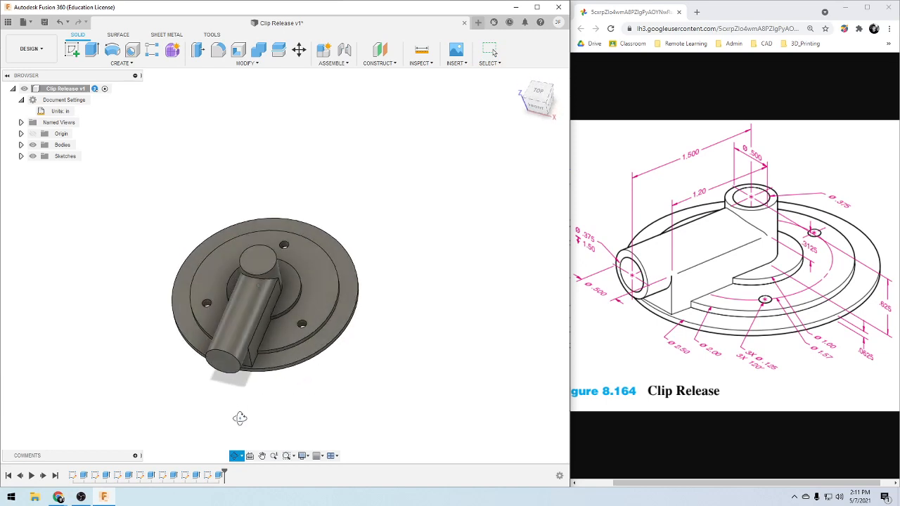
key("Escape")
scroll(303, 370, "down", 3)
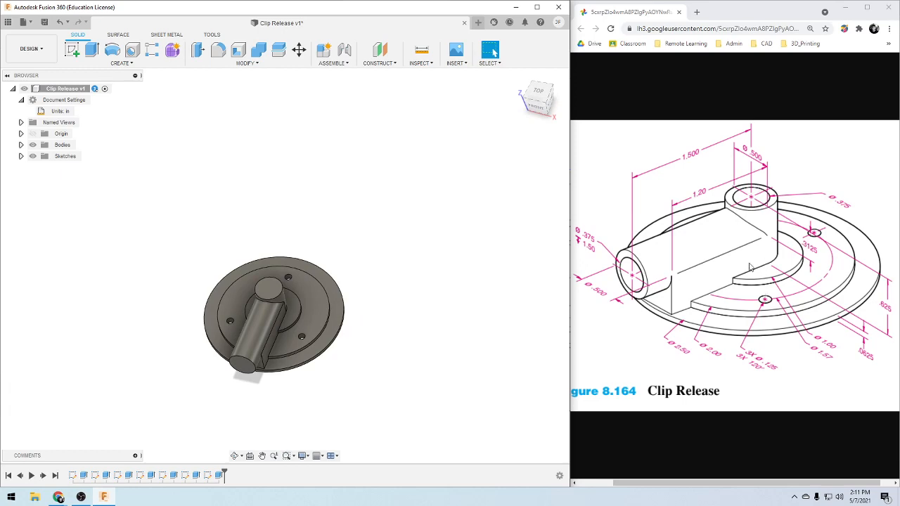
middle_click_drag(382, 401, 386, 389, "shift")
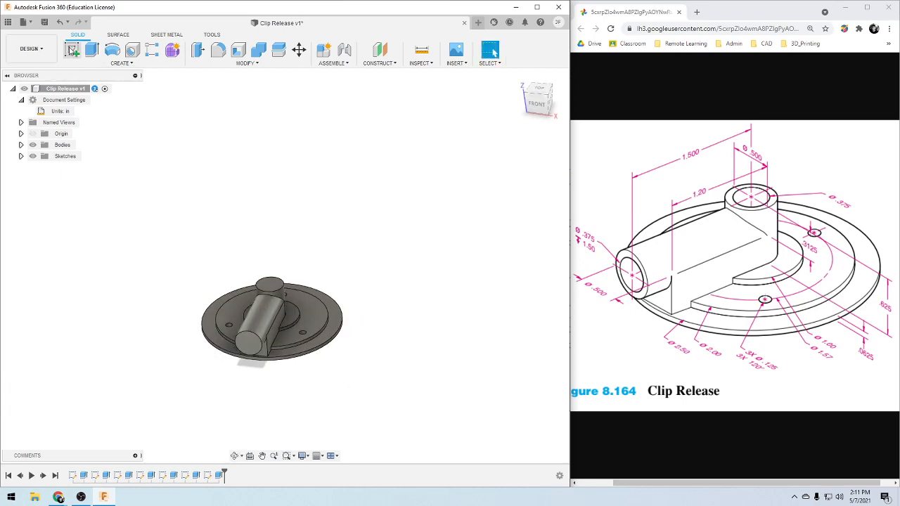
left_click(72, 49)
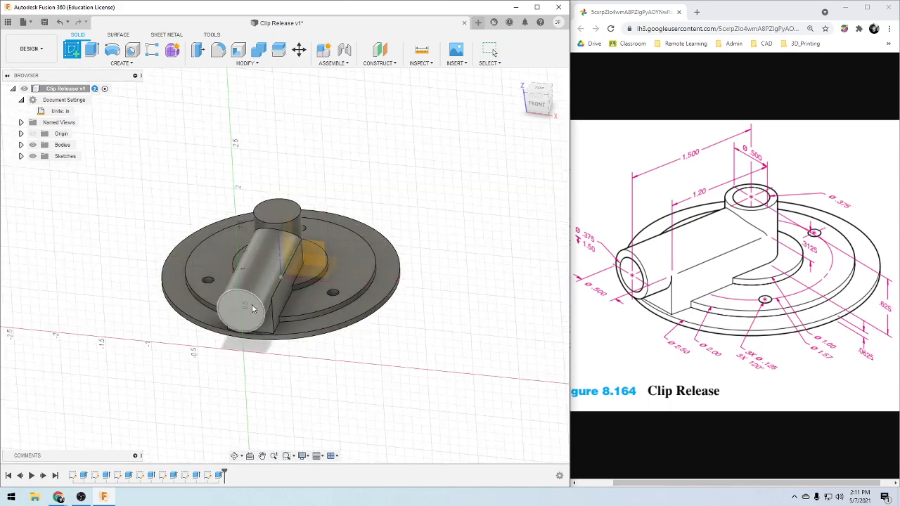
left_click(251, 308)
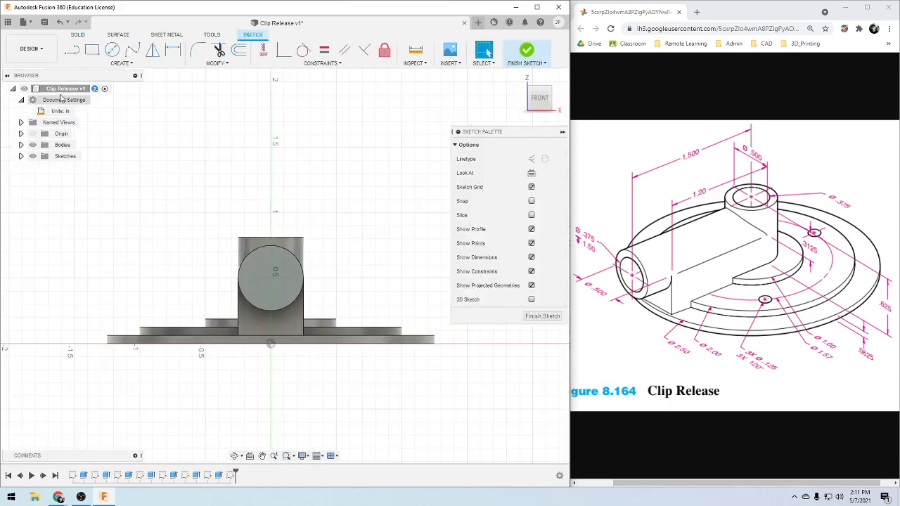
left_click(113, 49)
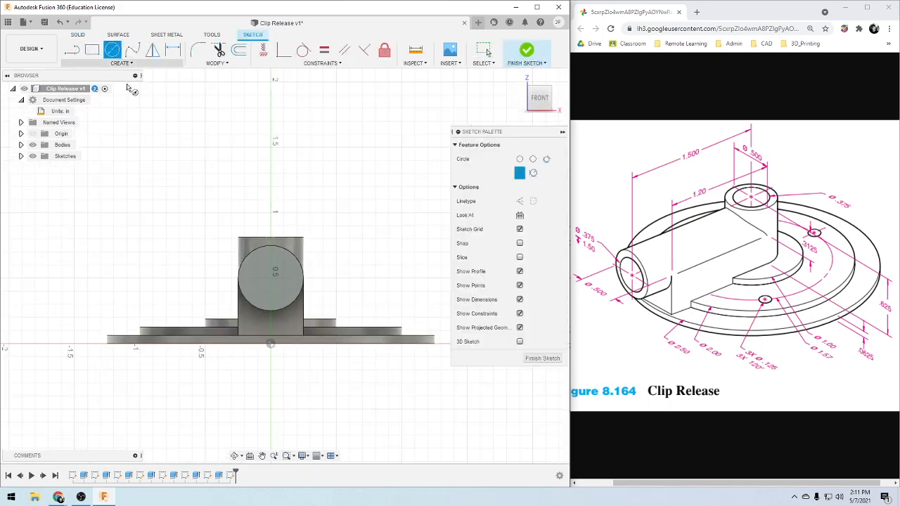
left_click(271, 278)
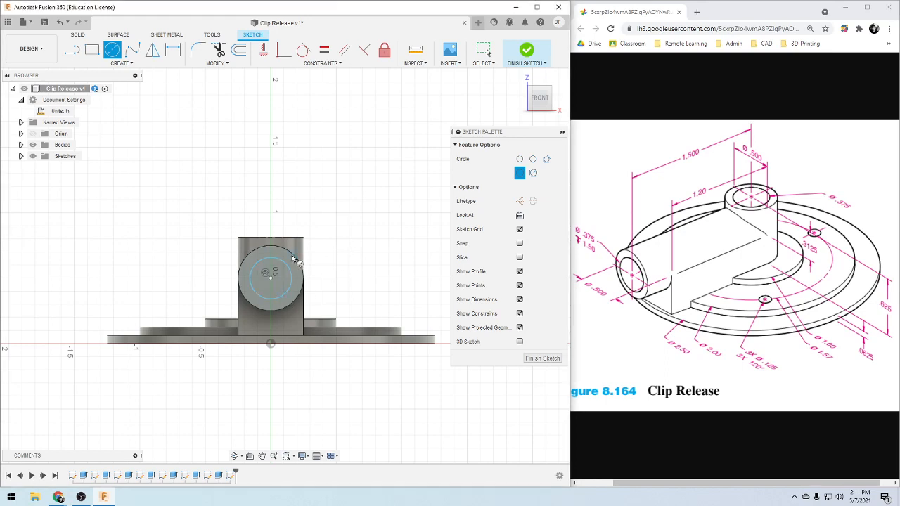
left_click(297, 259)
Dimension the end-face circle's diameter as 0.375 in
key("d")
left_click(287, 266)
left_click(345, 227)
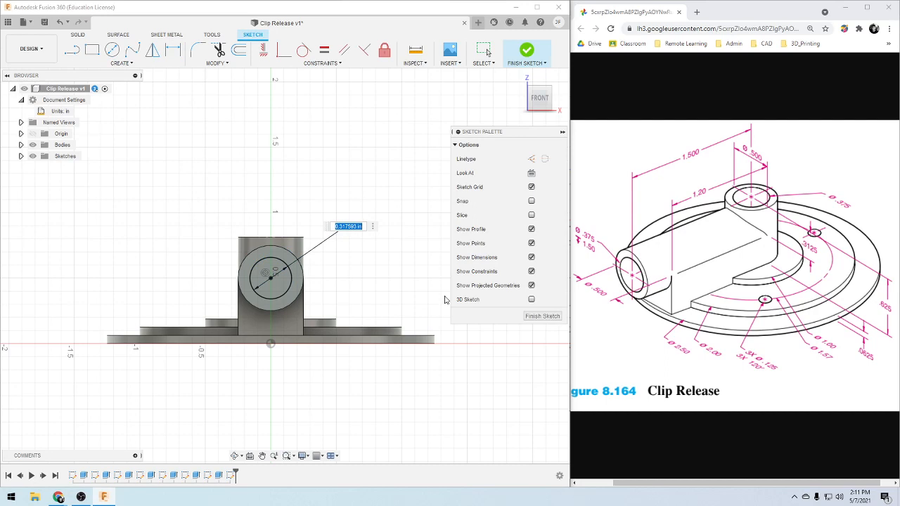
type(".375")
key("Return")
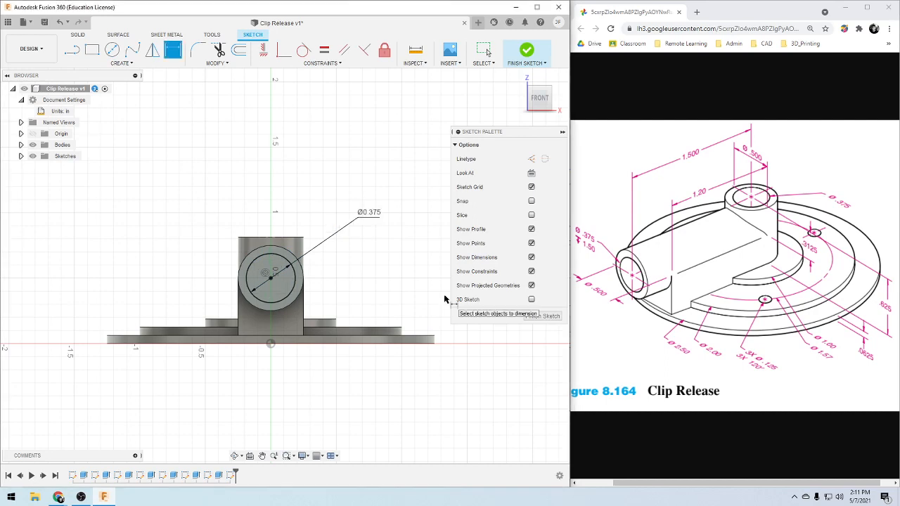
Cut the 0.375 in circle 1.500 in deep into the horizontal cylinder, using a one-sided extrusion
key("e")
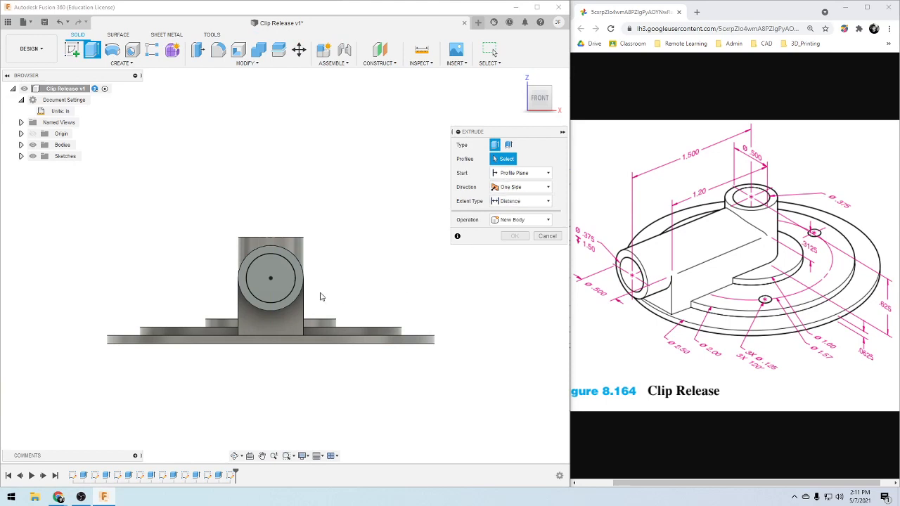
left_click(274, 279)
left_click(525, 248)
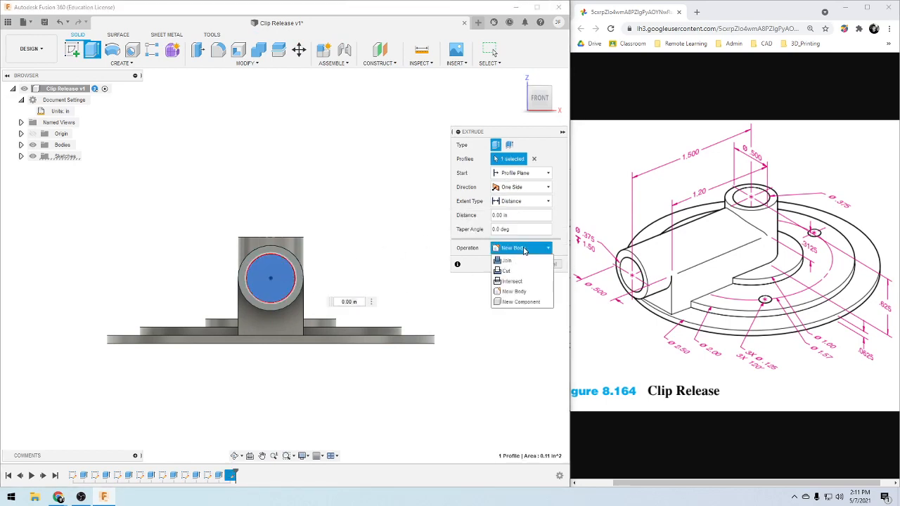
left_click(529, 270)
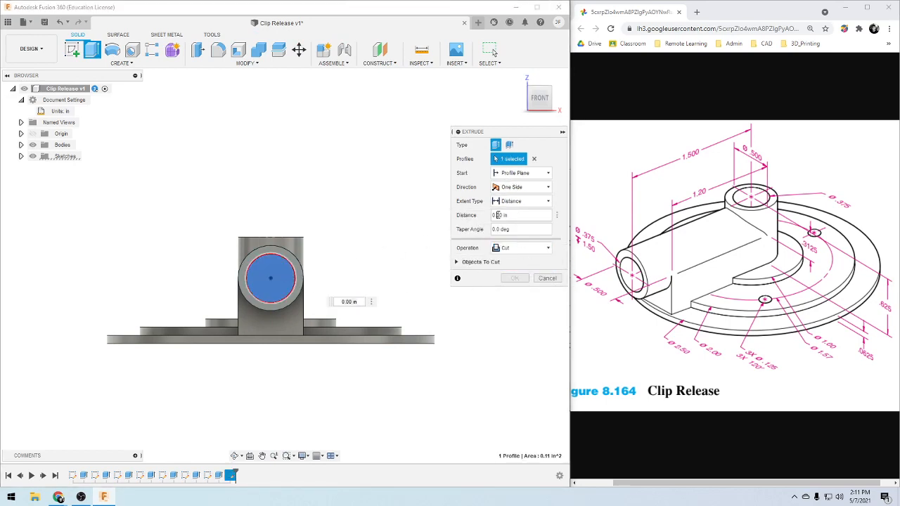
middle_click_drag(427, 274, 58, 375, "shift")
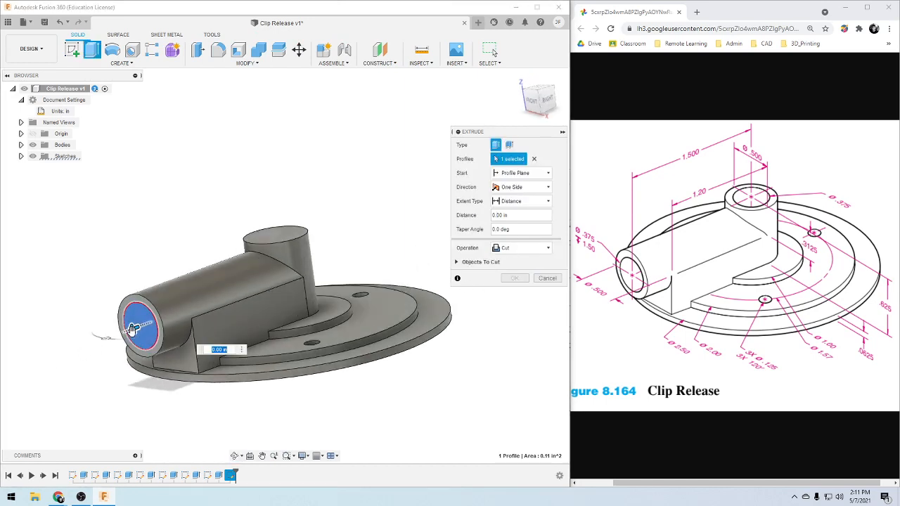
left_click(493, 216)
type("1")
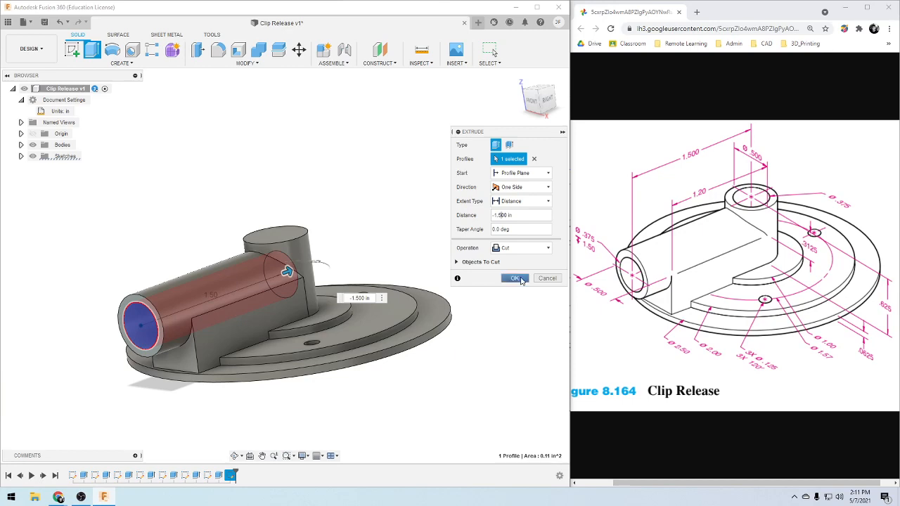
left_click(515, 278)
Sketch a circle about 0.35 in in diameter on the vertical boss's top face, centred on the origin
middle_click_drag(112, 390, 168, 441, "shift")
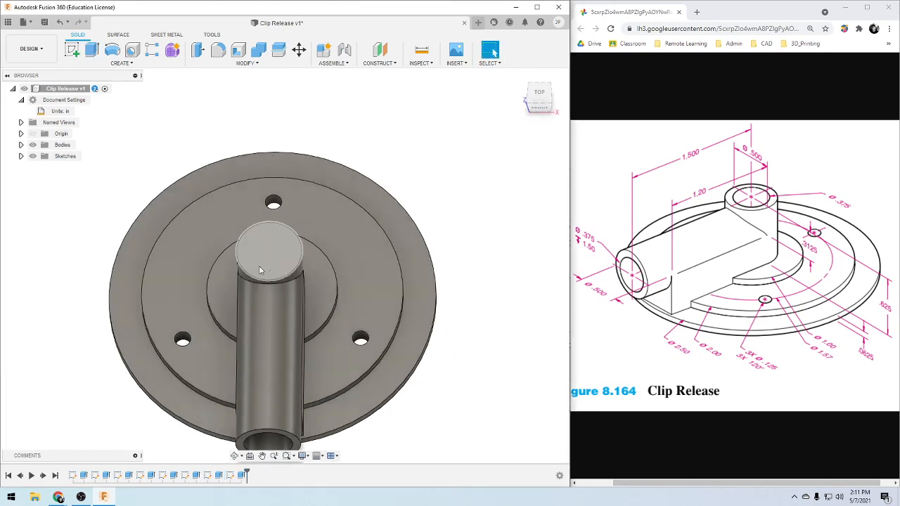
left_click(72, 49)
left_click(293, 245)
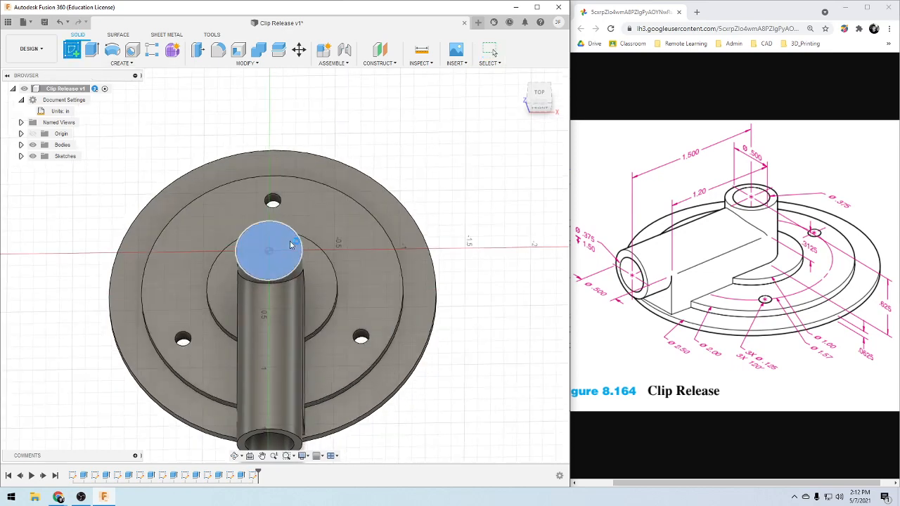
key("c")
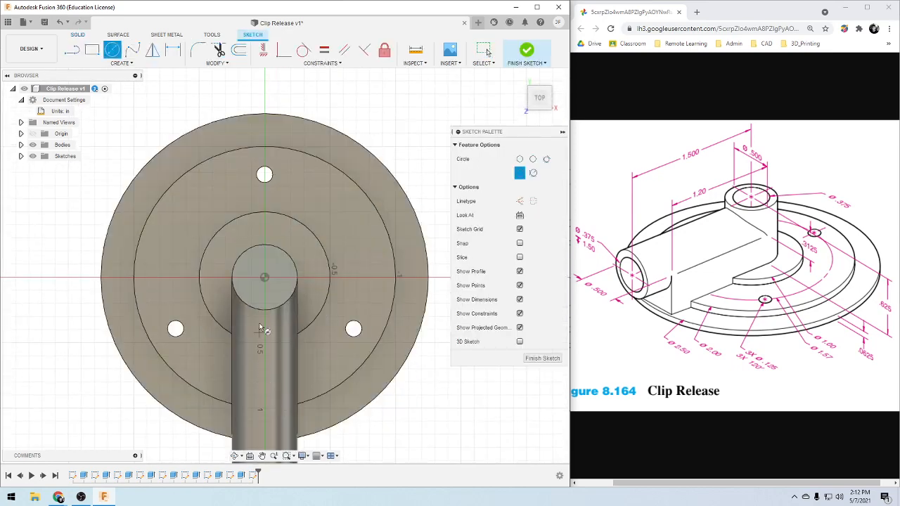
left_click(264, 278)
left_click(280, 299)
Dimension the diameter of the circle on the boss's top face as 0.375 in
key("d")
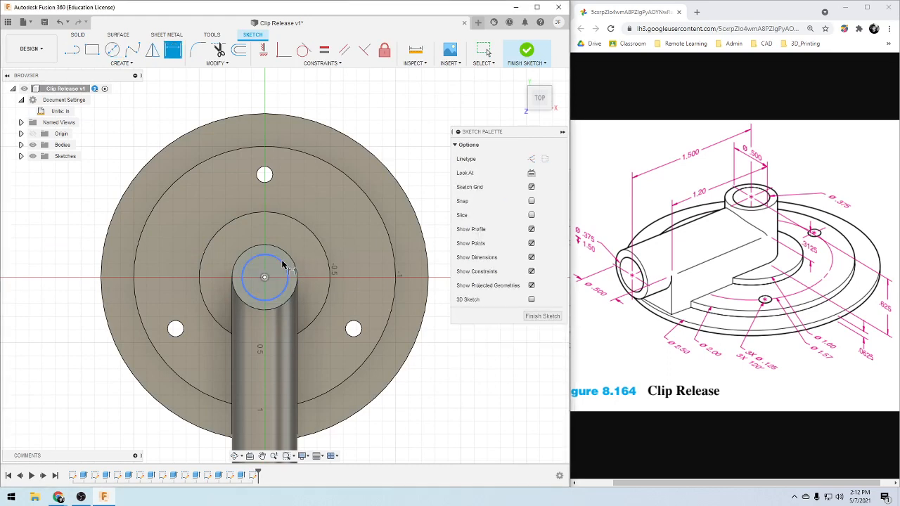
left_click(285, 265)
left_click(394, 129)
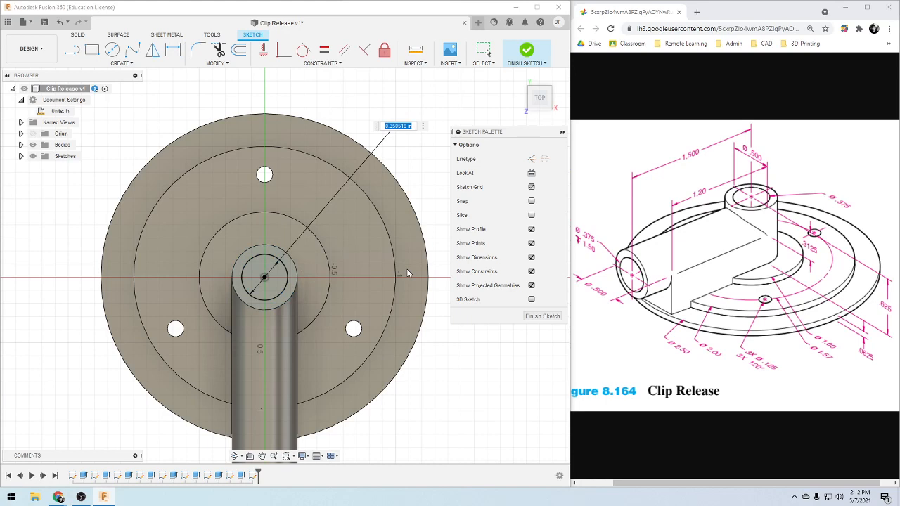
key("BackSpace")
type(".375")
key("Return")
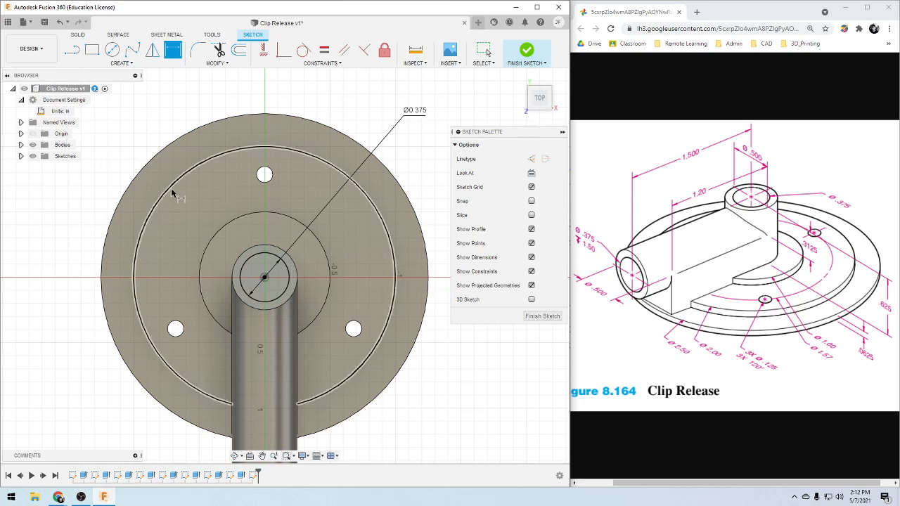
Extrude the boss circle as a cut with extent All, flipped downward through the boss and base
key("e")
left_click(278, 257)
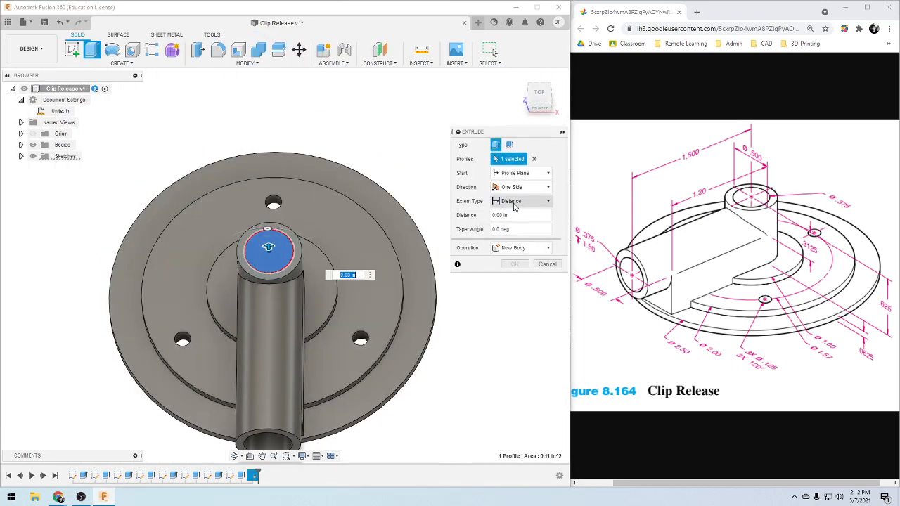
left_click(518, 247)
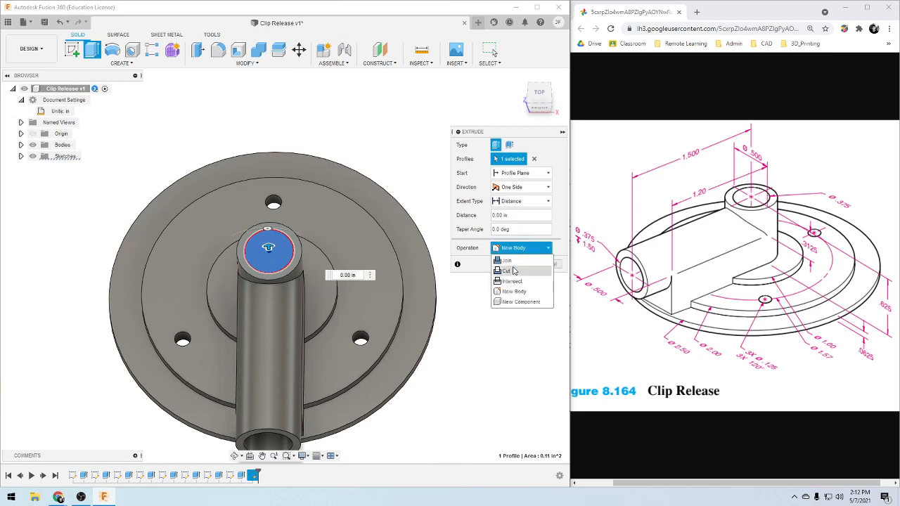
left_click(510, 270)
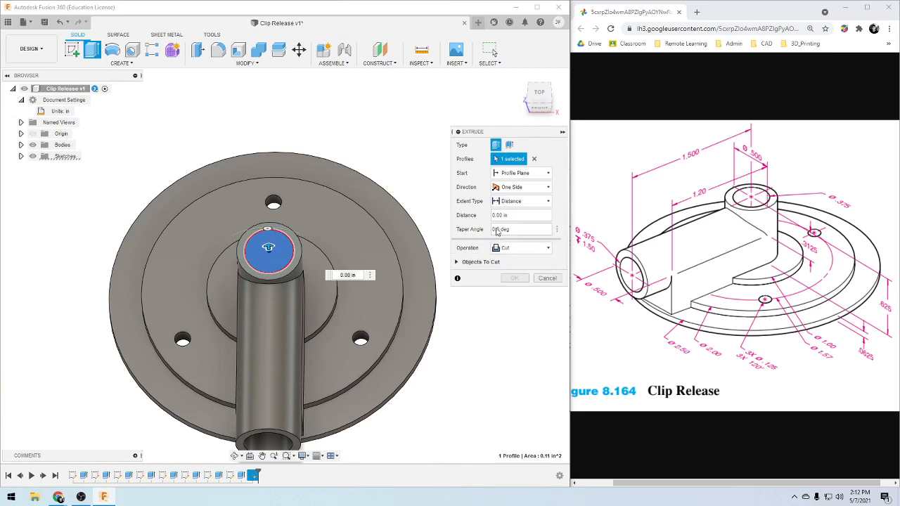
left_click(520, 201)
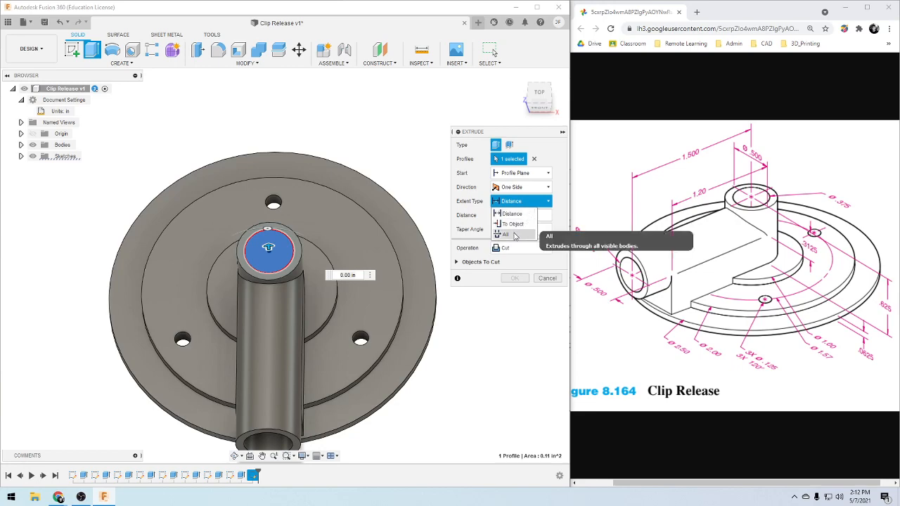
left_click(505, 236)
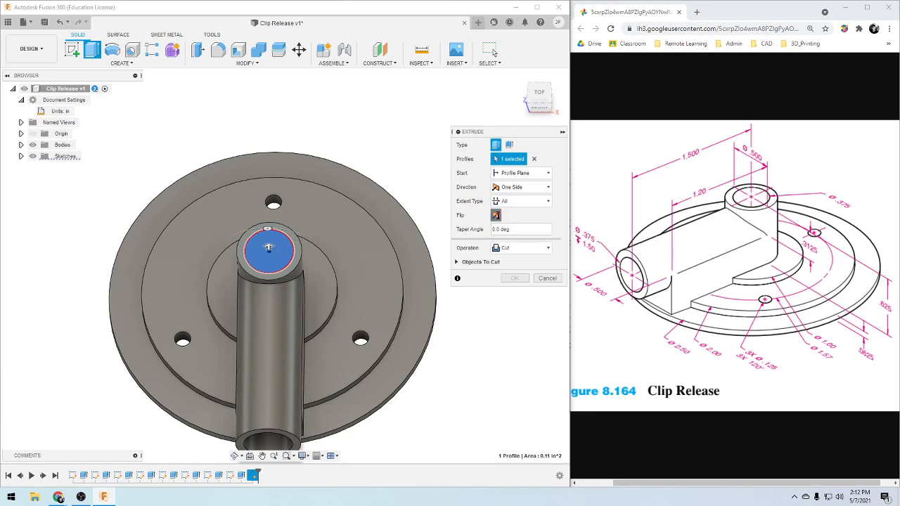
left_click(496, 215)
middle_click_drag(458, 374, 460, 291, "shift")
left_click(514, 279)
Assign the physical material Aluminum from the Fusion 360 Material Library's Metal category to the Clip Release body
middle_click_drag(445, 382, 335, 367, "shift")
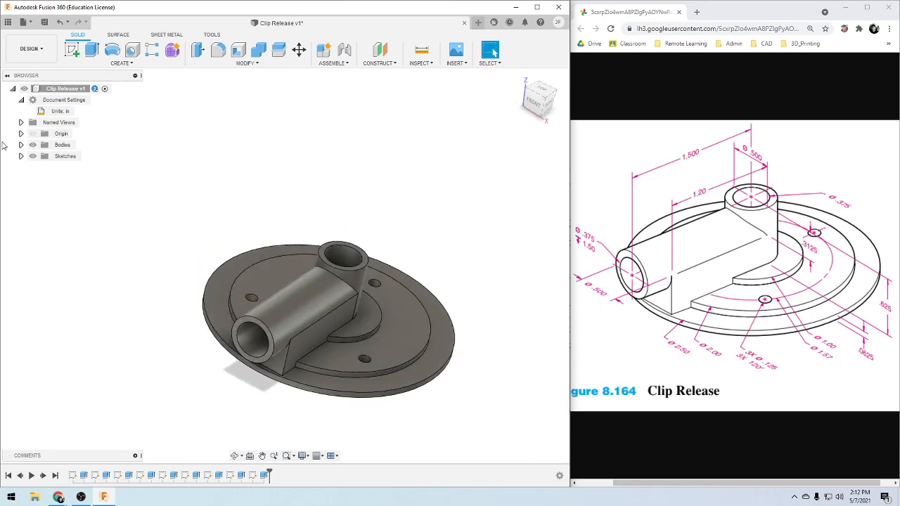
left_click(48, 90)
left_click(21, 145)
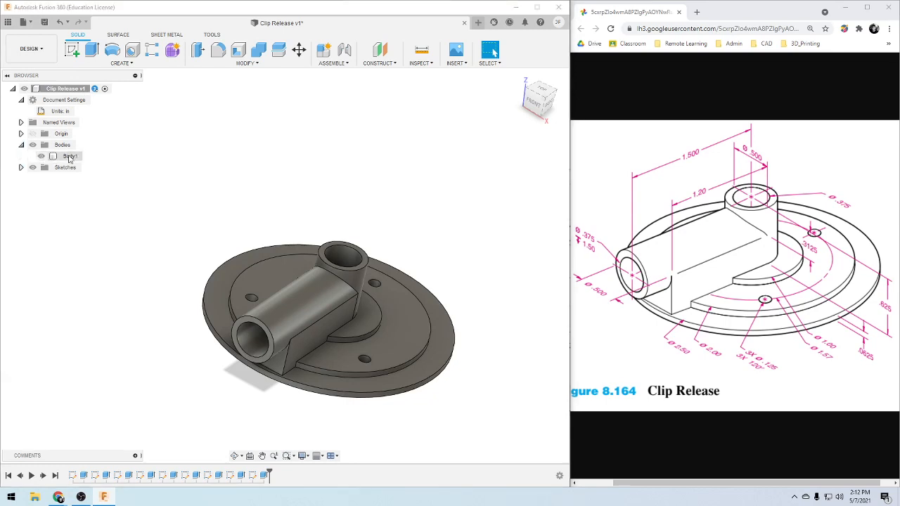
right_click(70, 156)
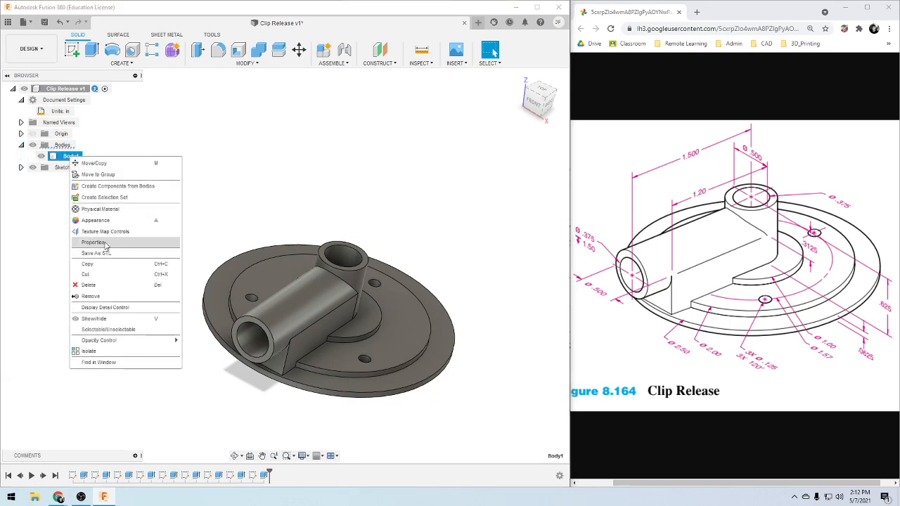
left_click(114, 213)
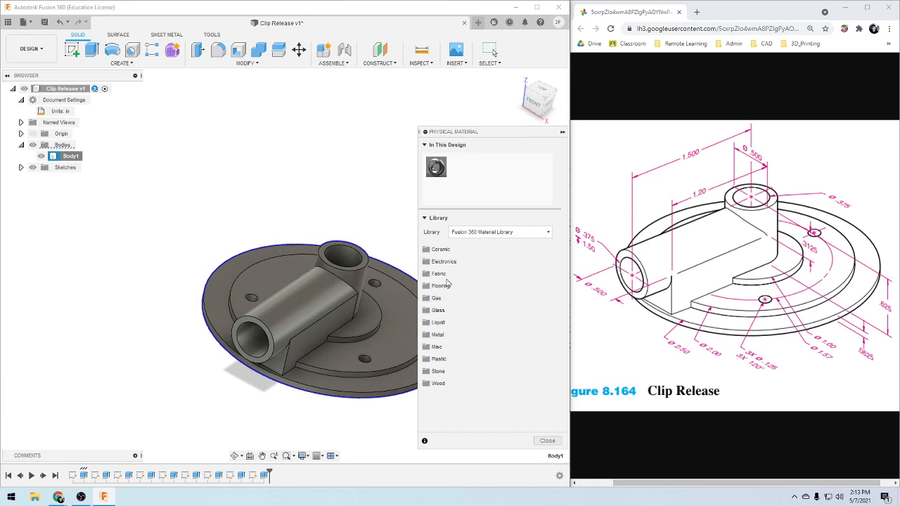
left_click(456, 335)
scroll(451, 348, "down", 2)
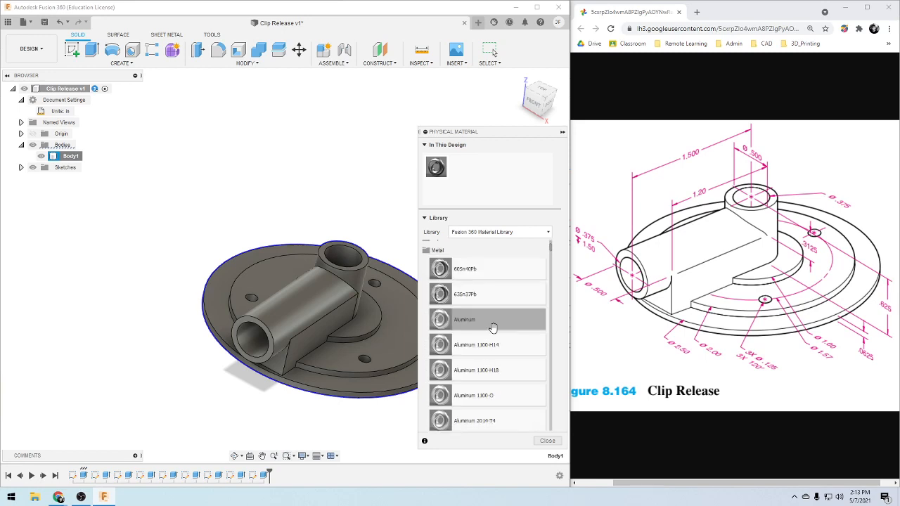
left_click_drag(494, 322, 345, 275)
scroll(281, 302, "down", 4)
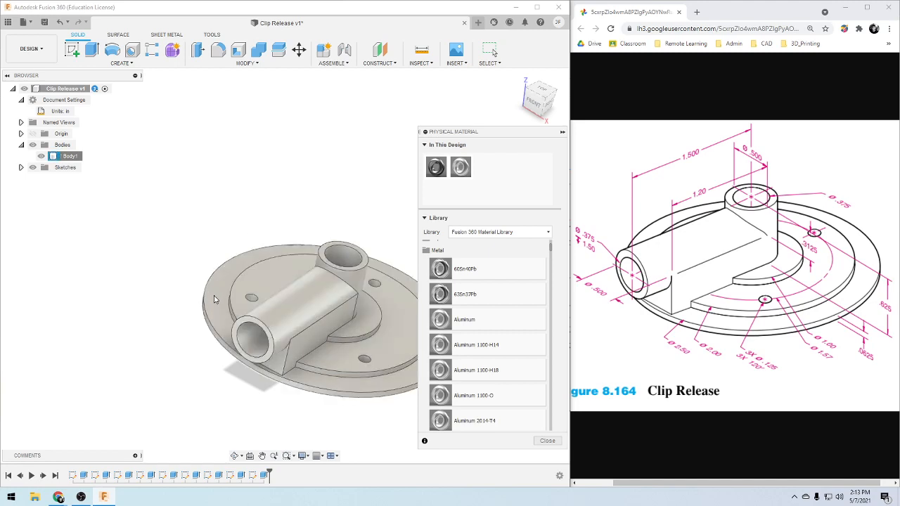
scroll(363, 375, "up", 1)
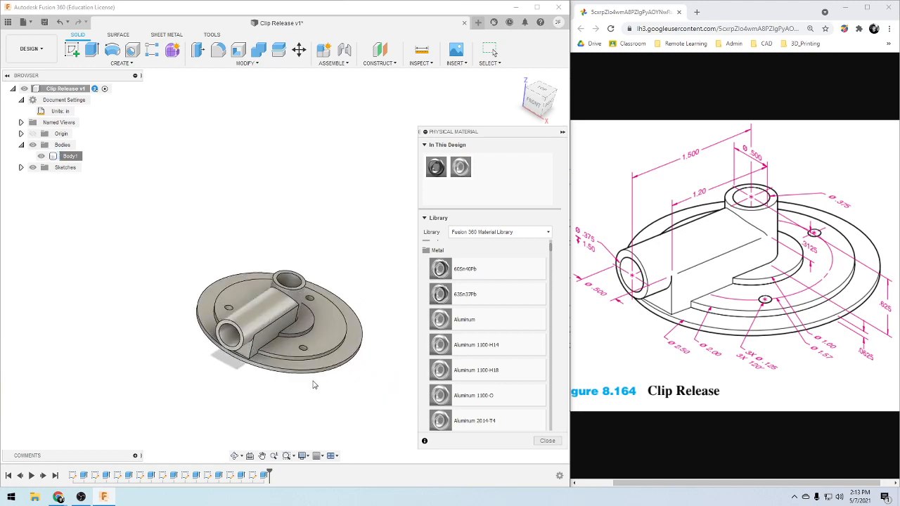
middle_click_drag(287, 407, 289, 382, "shift")
left_click(547, 441)
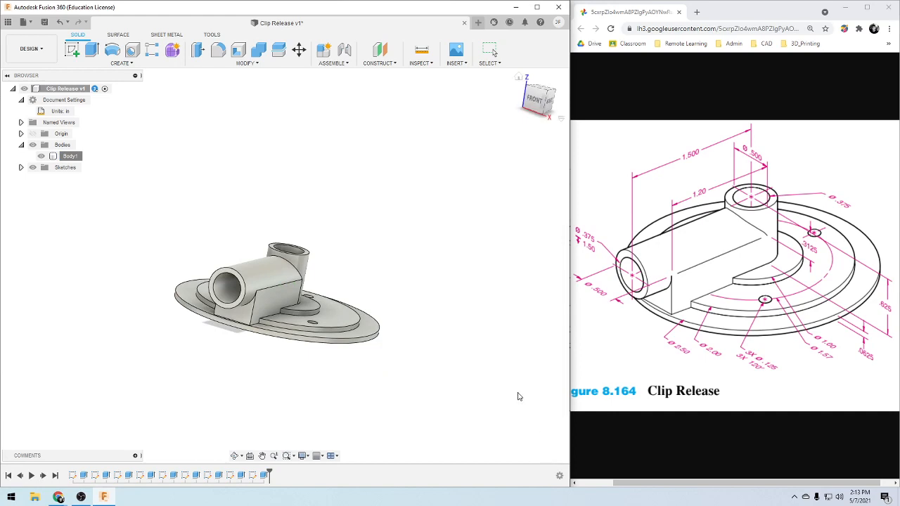
Open the physical properties of the whole Clip Release body to check its mass and volume
middle_click_drag(393, 253, 373, 287, "shift")
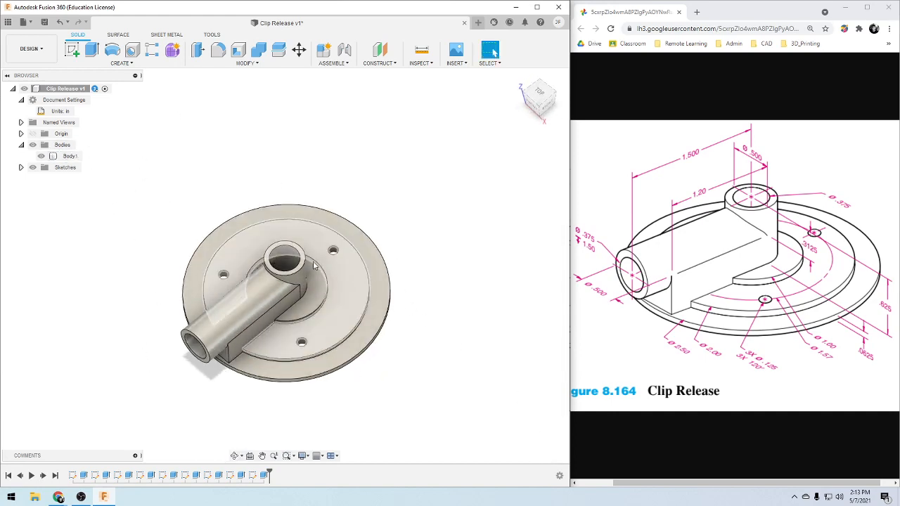
right_click(336, 296)
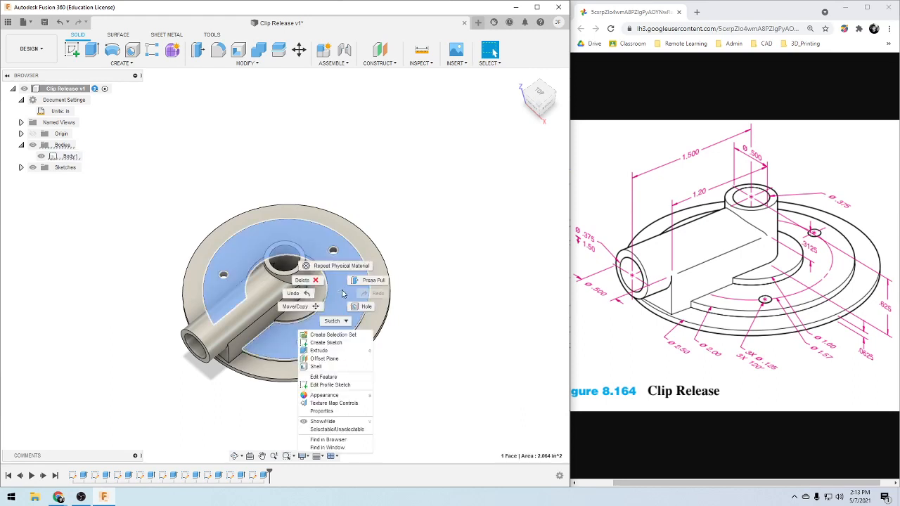
left_click(363, 166)
right_click(69, 157)
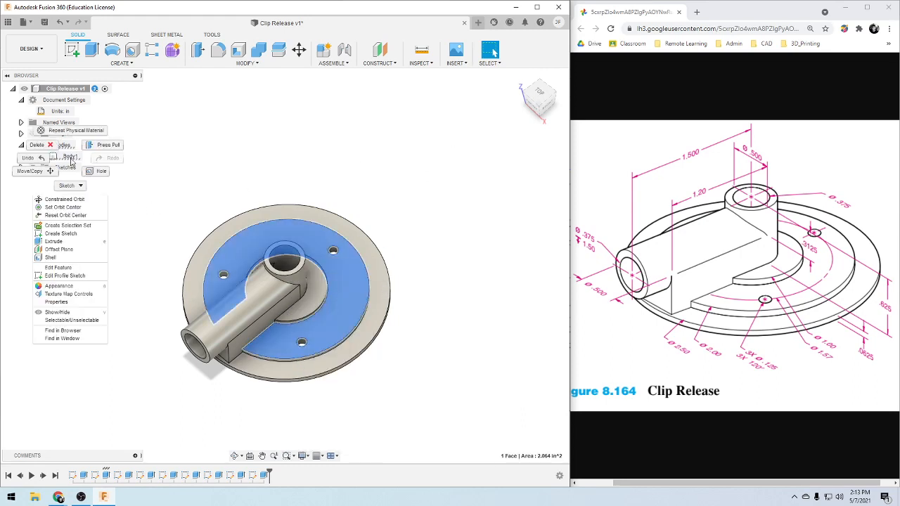
key("Escape")
right_click(72, 157)
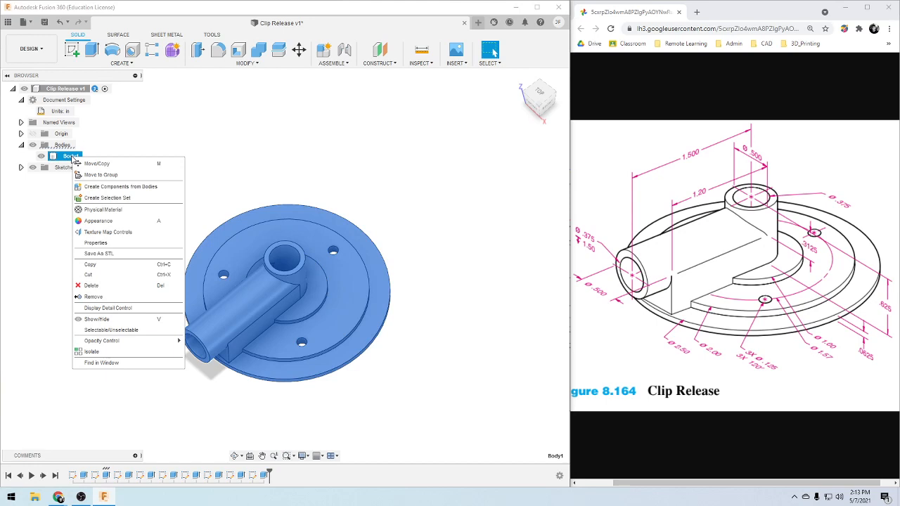
left_click(98, 243)
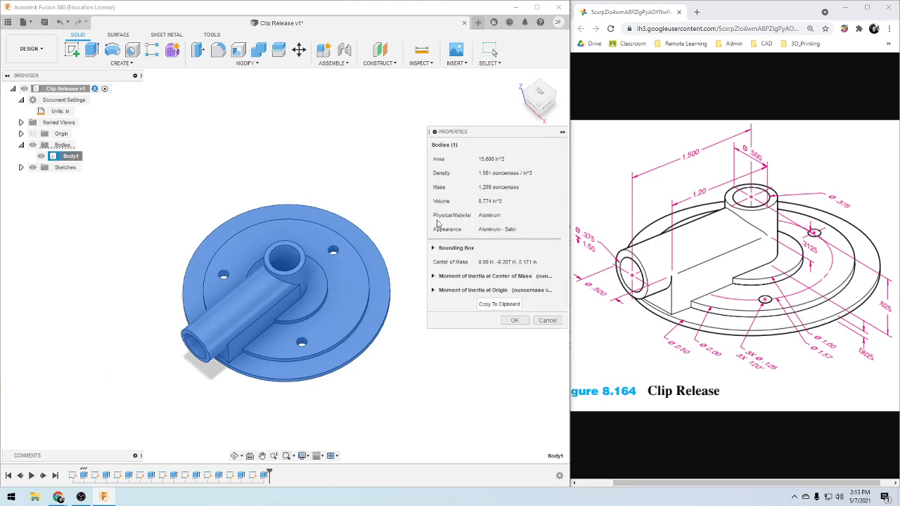